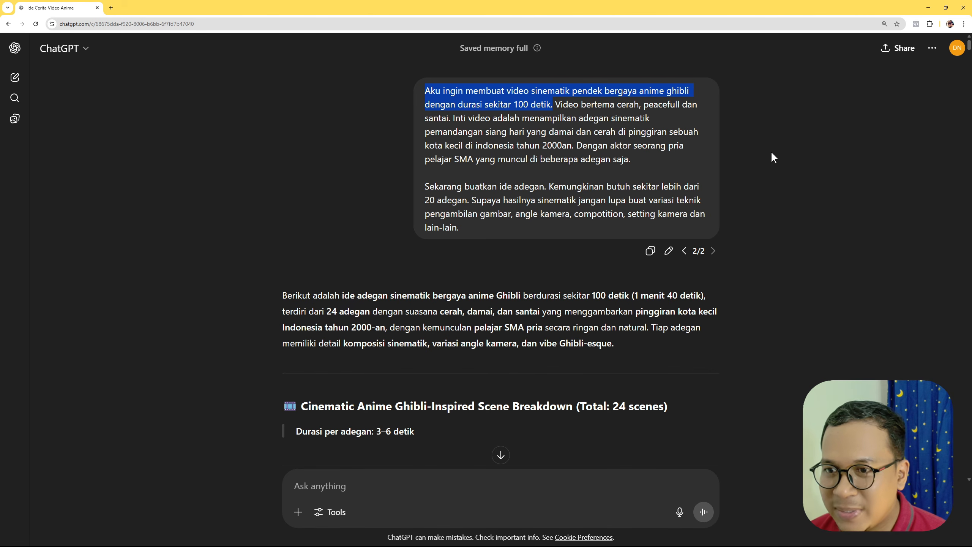
- Review the Ghibli-style scene breakdown from the first to the final scene, including the Catatan Gaya Visual notes
click(771, 150)
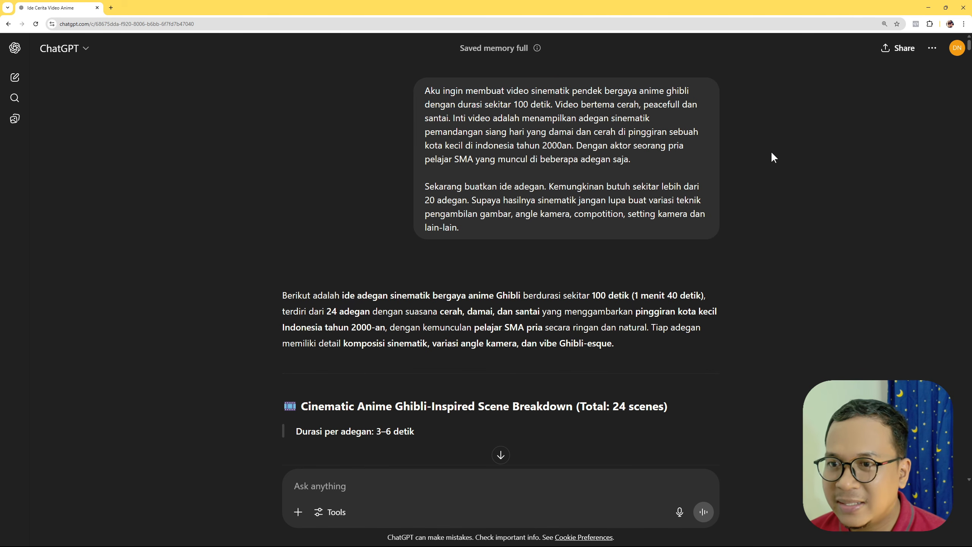
scroll(771, 153, down, 4)
scroll(772, 160, down, 2)
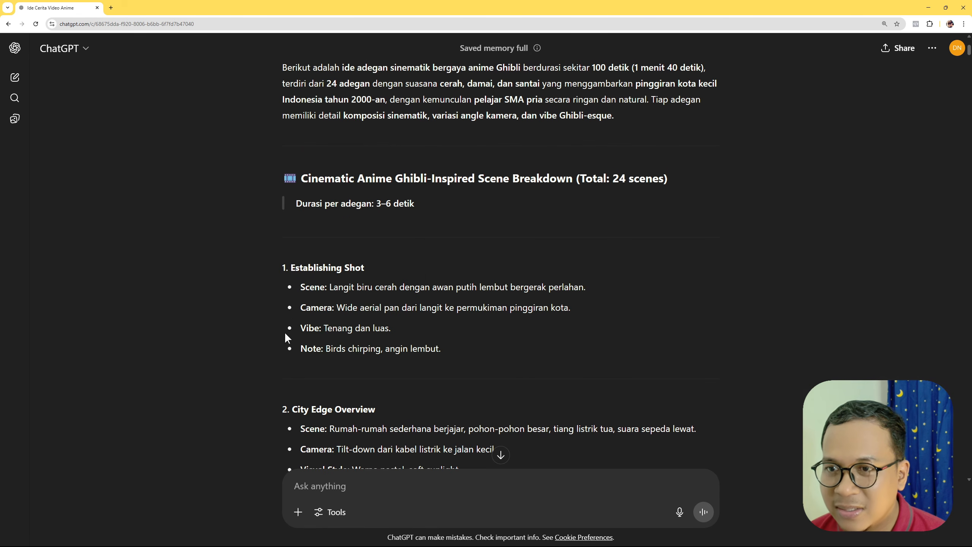
scroll(355, 305, down, 6)
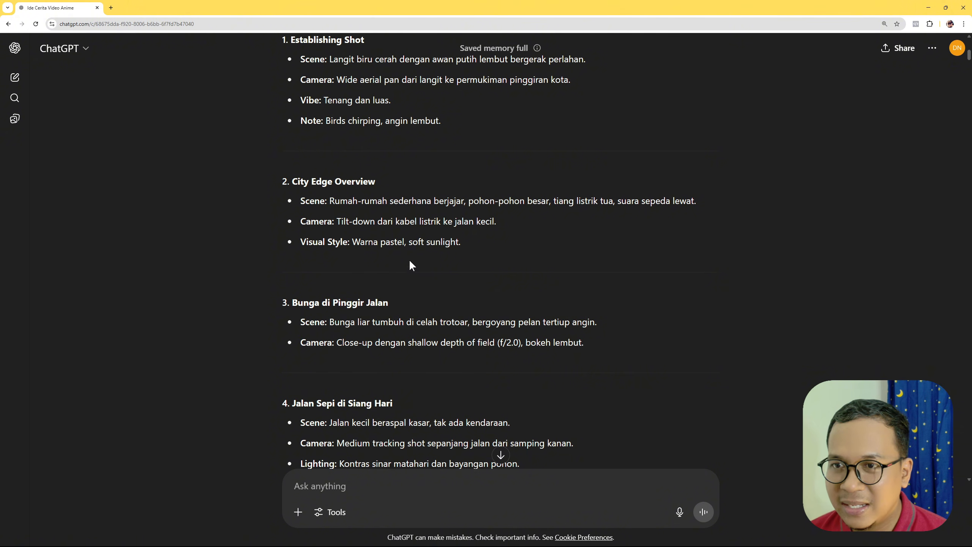
scroll(417, 267, down, 6)
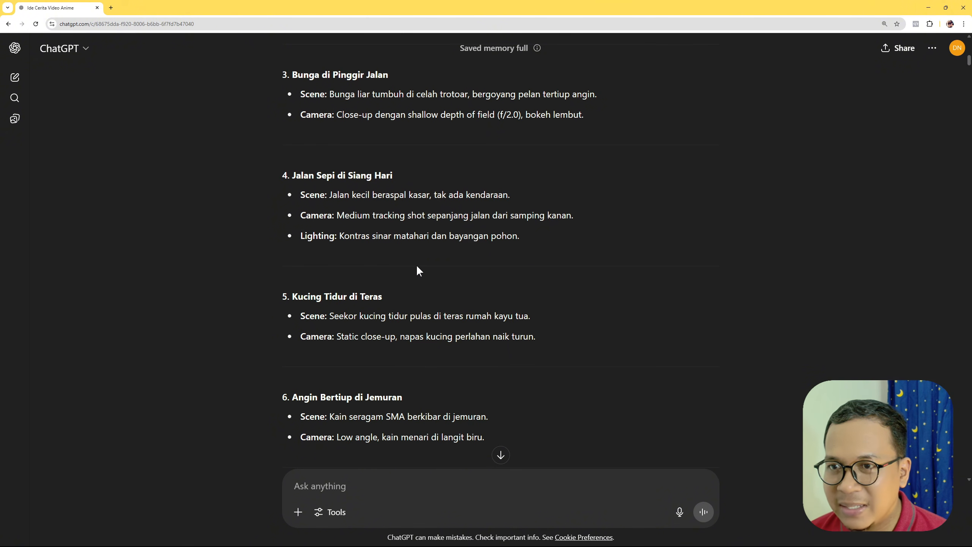
scroll(417, 267, down, 18)
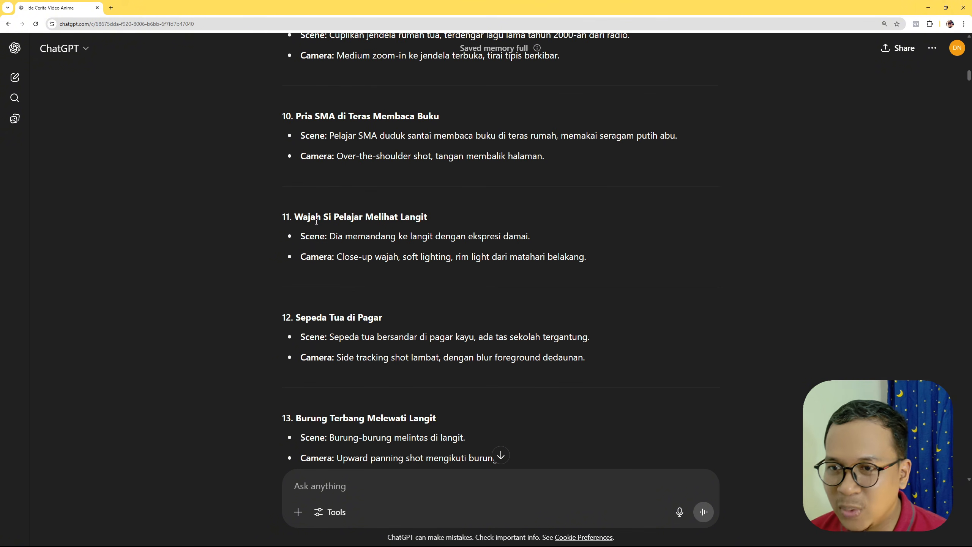
scroll(467, 329, down, 20)
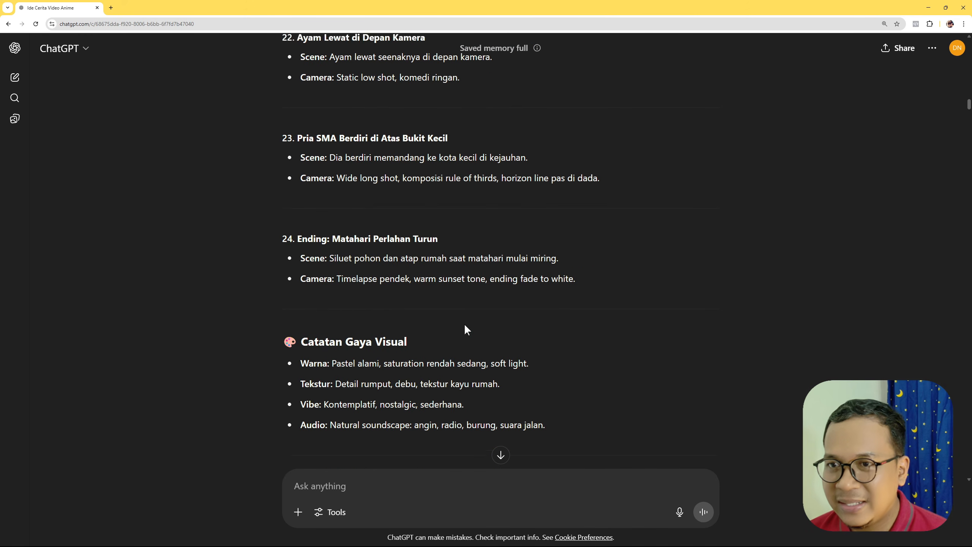
scroll(564, 299, down, 4)
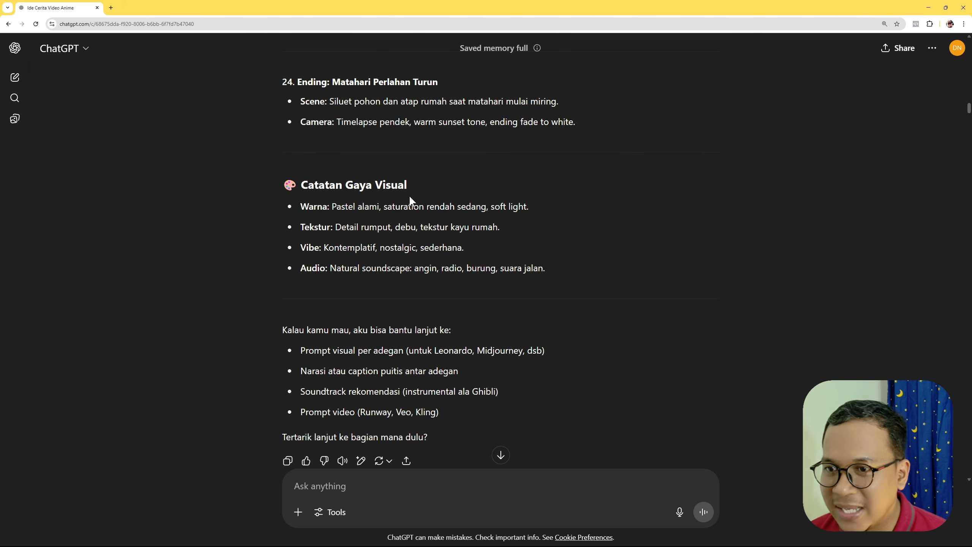
drag(308, 247, 356, 247)
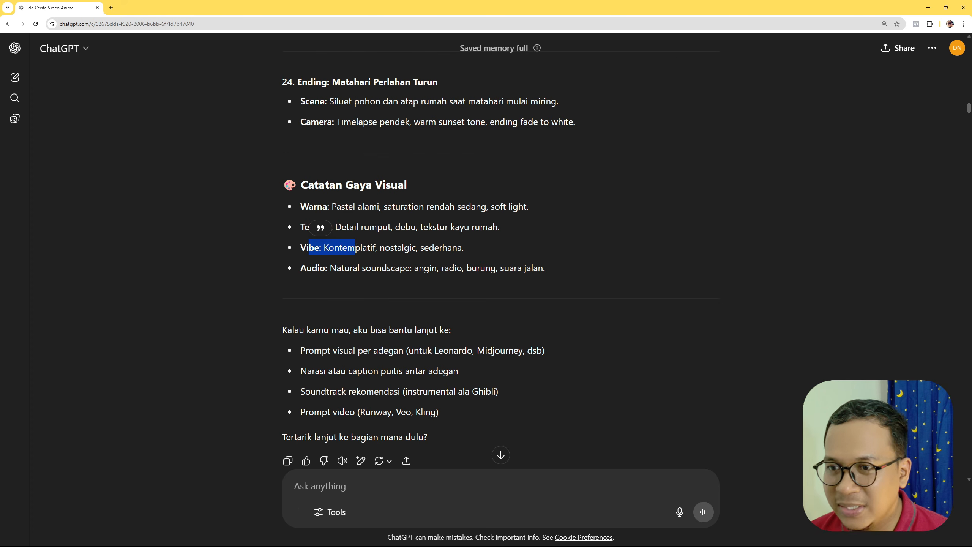
click(450, 277)
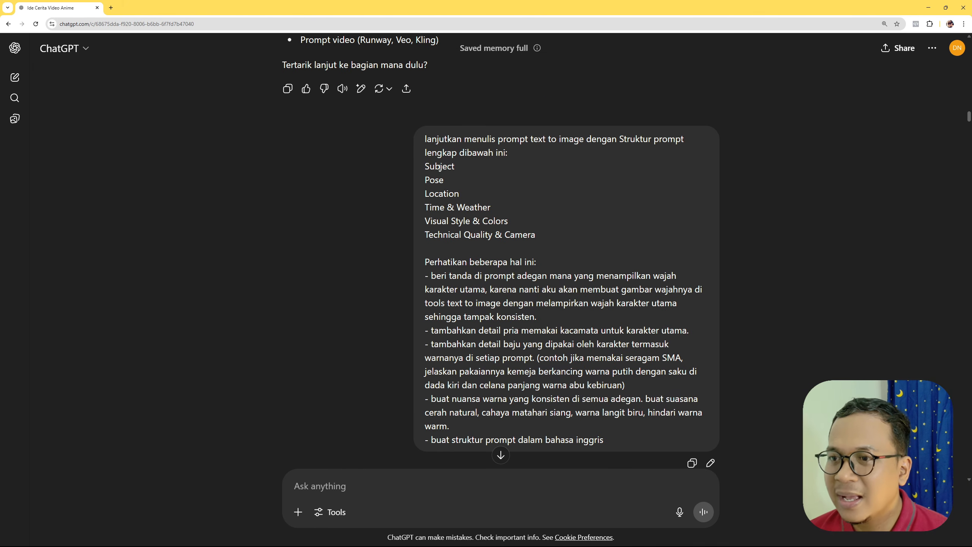
- Examine the text-to-image prompt request, covering its required prompt structure and the "Perhatikan beberapa hal ini" instructions
drag(423, 164, 528, 191)
click(557, 237)
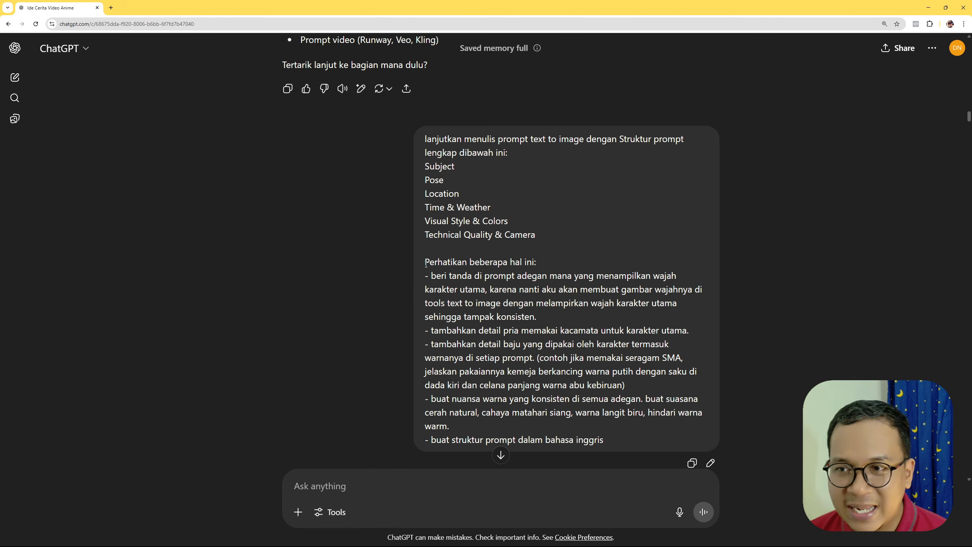
drag(426, 263, 544, 264)
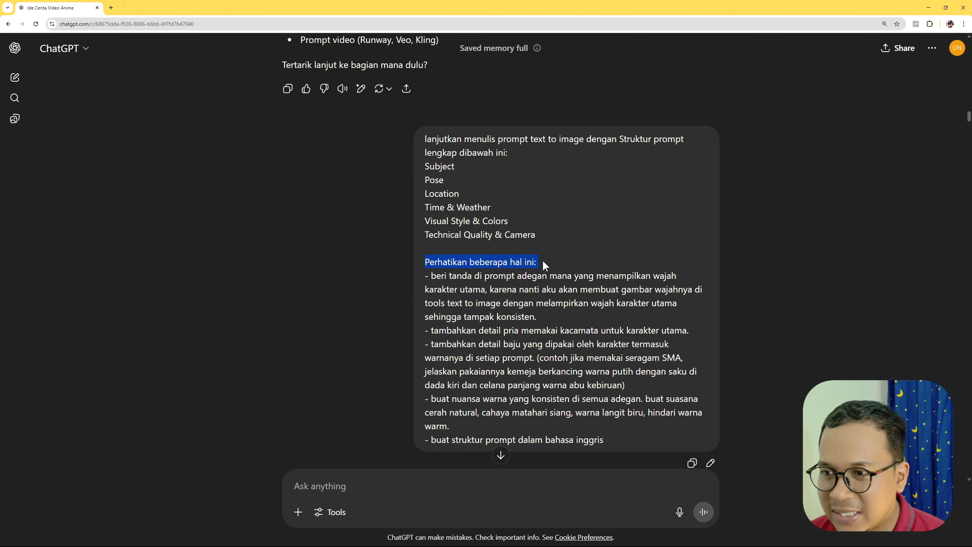
click(805, 264)
- Review the generated image prompts for scenes 1 to 12, including the ones marked [Character Face]
scroll(896, 209, down, 8)
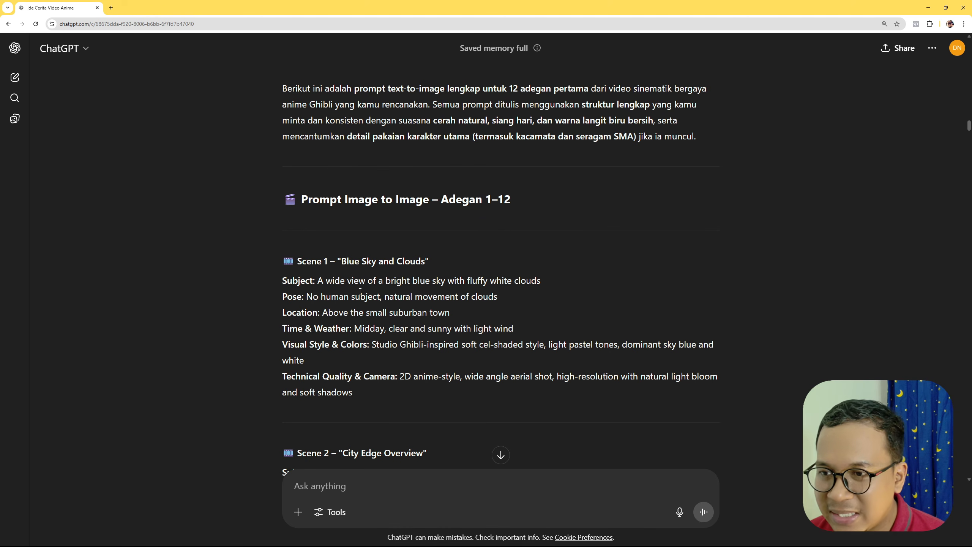
scroll(370, 291, down, 6)
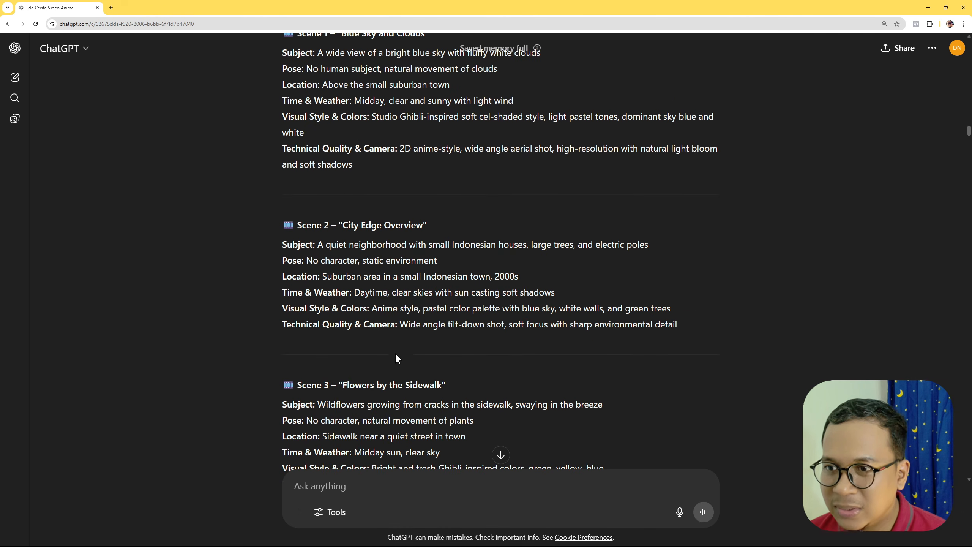
scroll(396, 357, down, 2)
scroll(395, 353, down, 12)
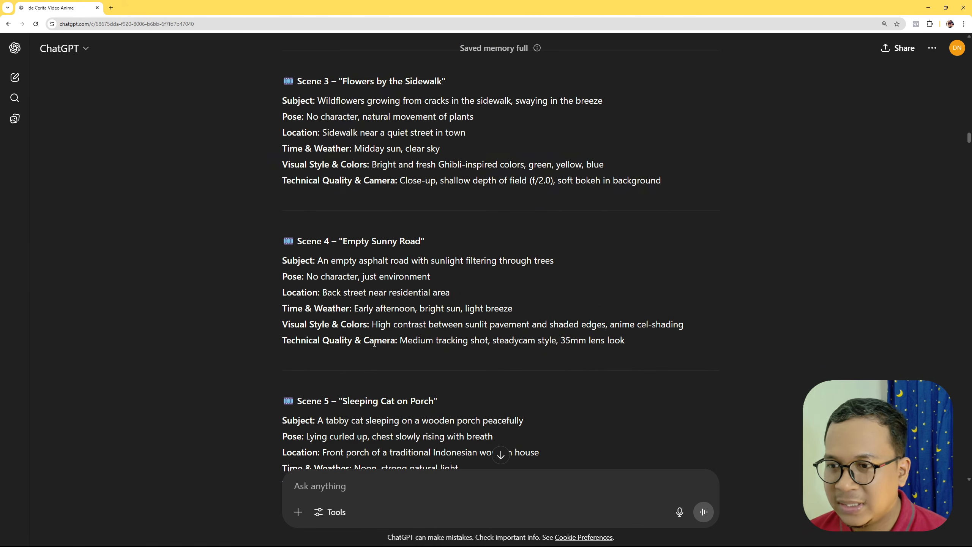
scroll(373, 357, down, 14)
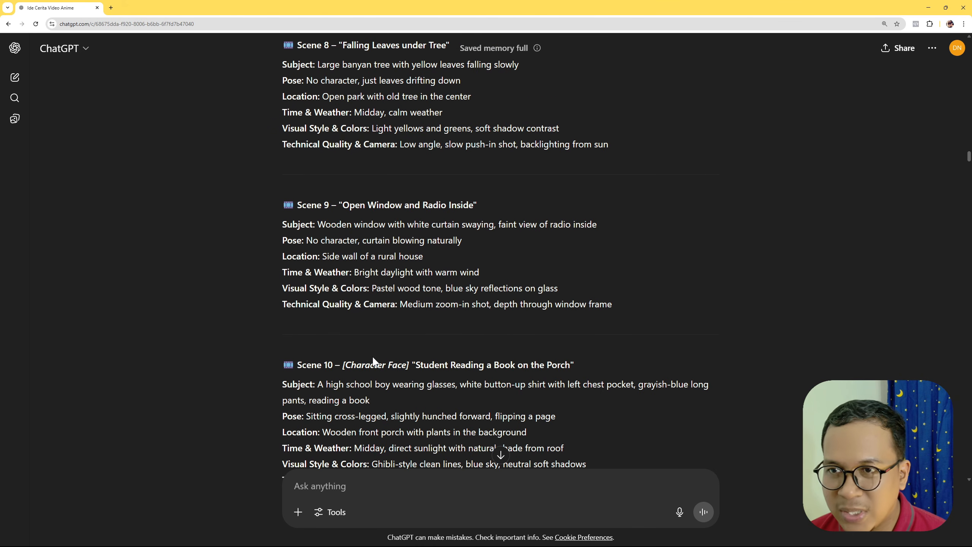
scroll(373, 362, down, 10)
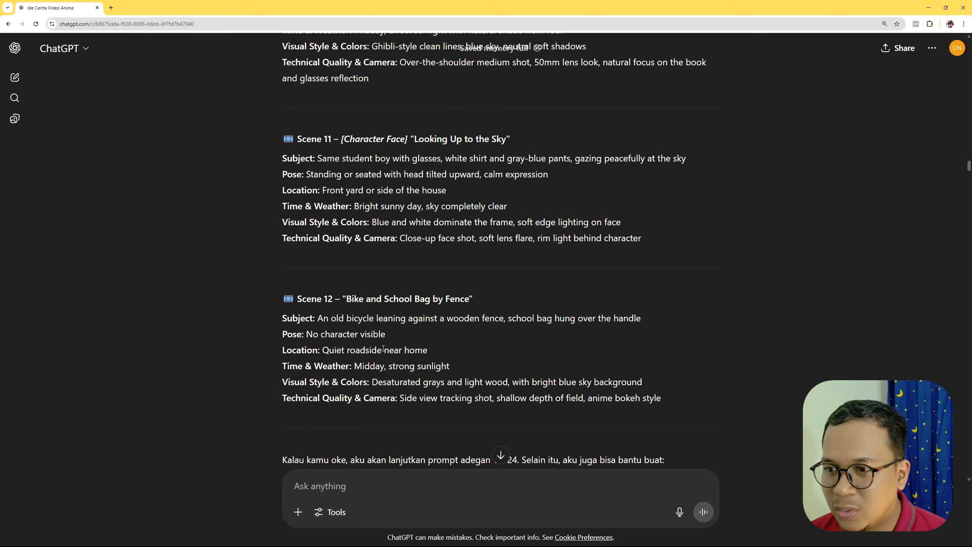
scroll(428, 331, down, 5)
scroll(483, 368, up, 1)
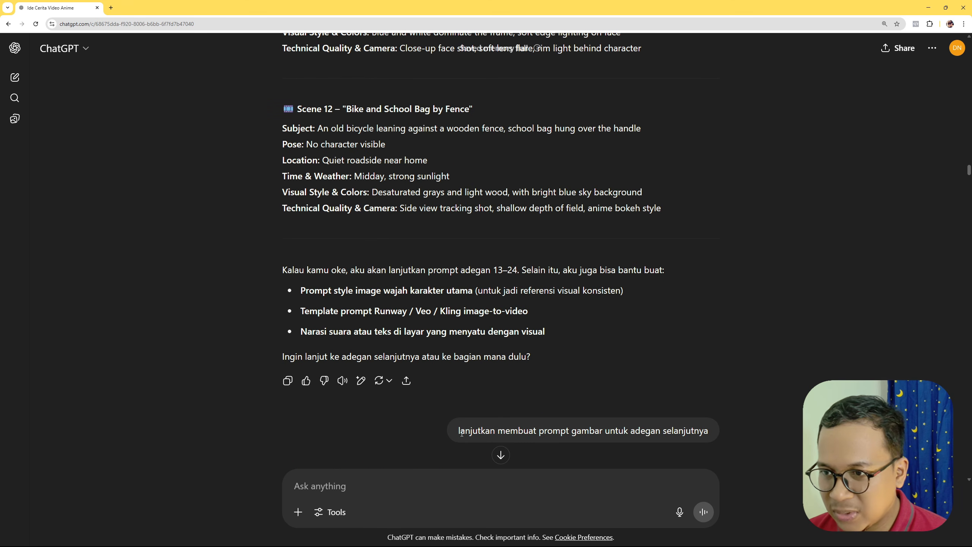
- Read the request to continue the image prompts and review the resulting prompts for scenes 13 to 24
drag(459, 431, 786, 376)
click(786, 377)
scroll(785, 377, down, 7)
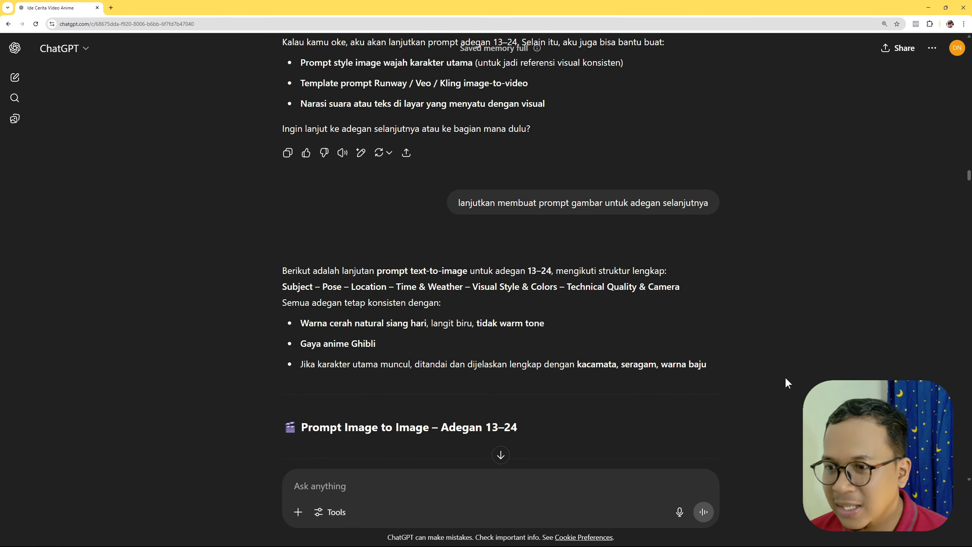
scroll(785, 379, down, 4)
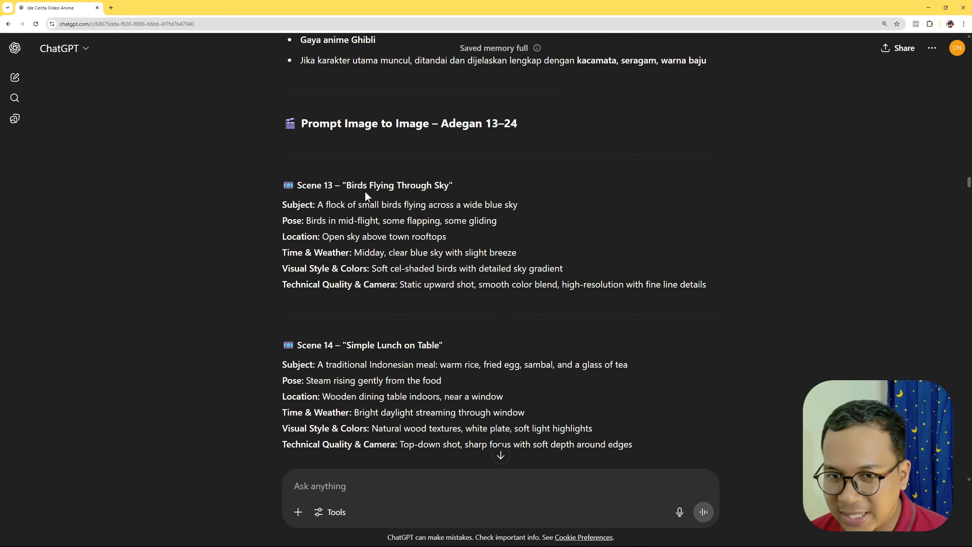
drag(346, 184, 449, 186)
click(493, 328)
scroll(493, 337, down, 6)
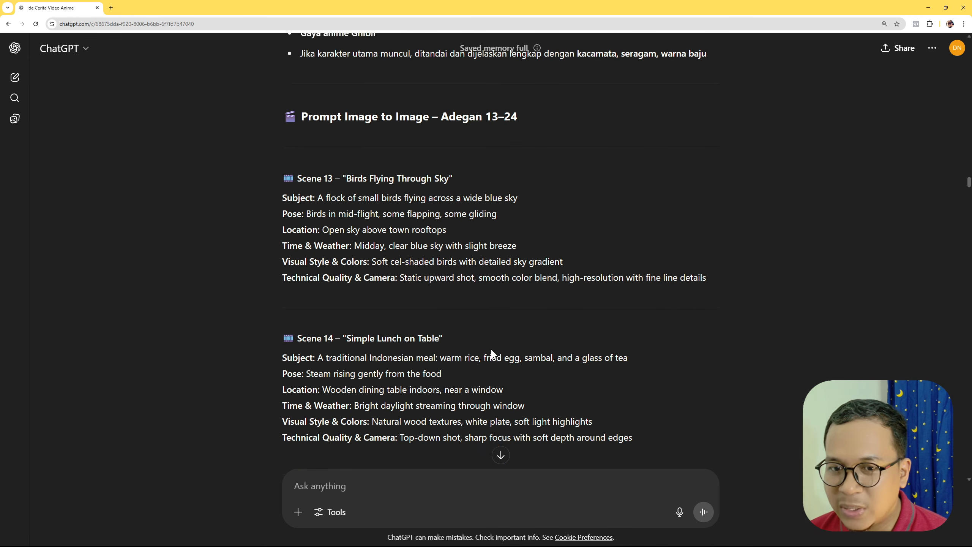
scroll(492, 350, down, 20)
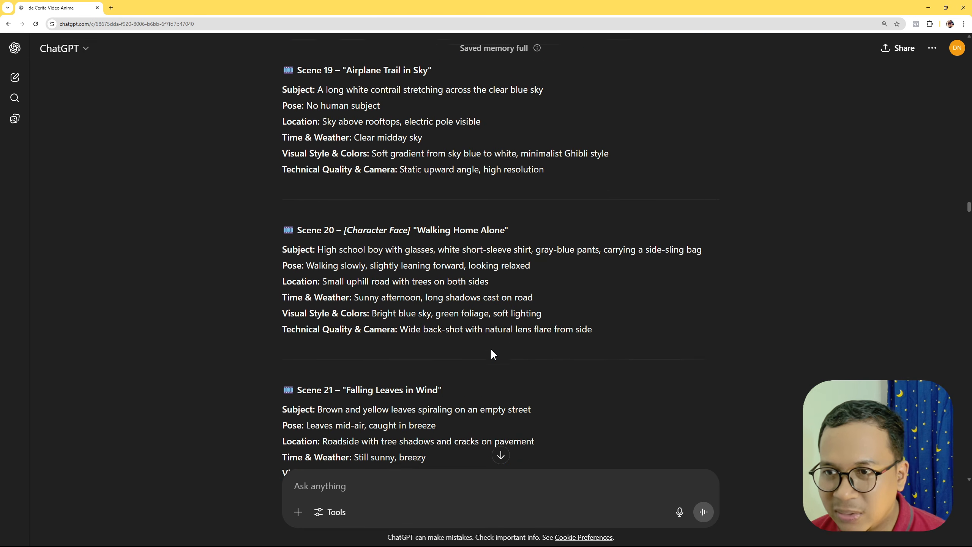
scroll(492, 354, down, 8)
scroll(492, 354, up, 2)
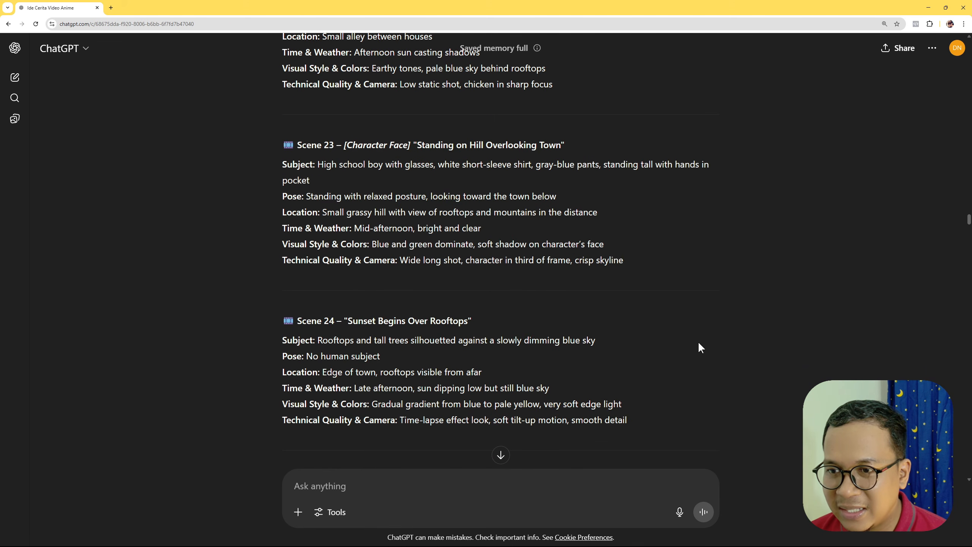
- Examine the image-to-video prompt request for Kling Pro, including its closing question about the platform's full prompt structure
scroll(697, 341, down, 9)
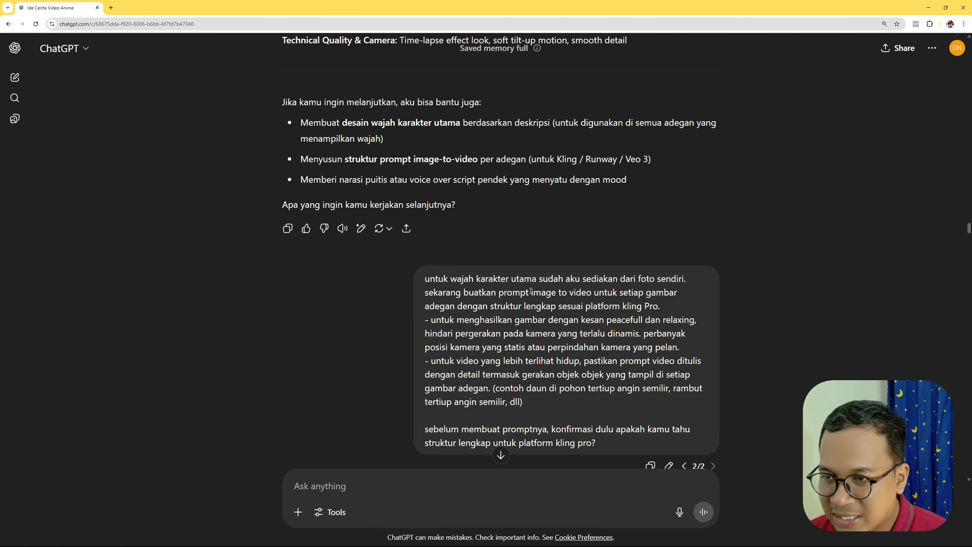
drag(531, 291, 596, 289)
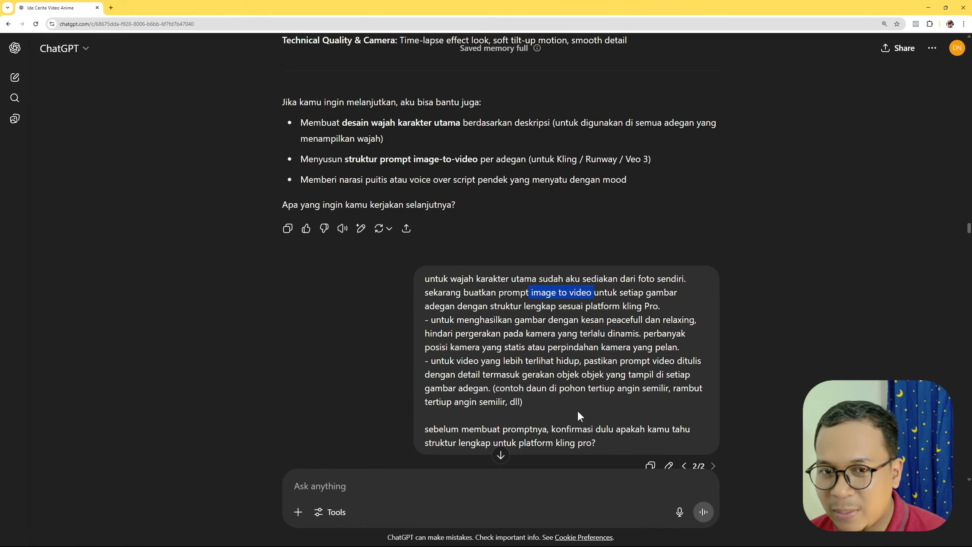
drag(563, 443, 611, 445)
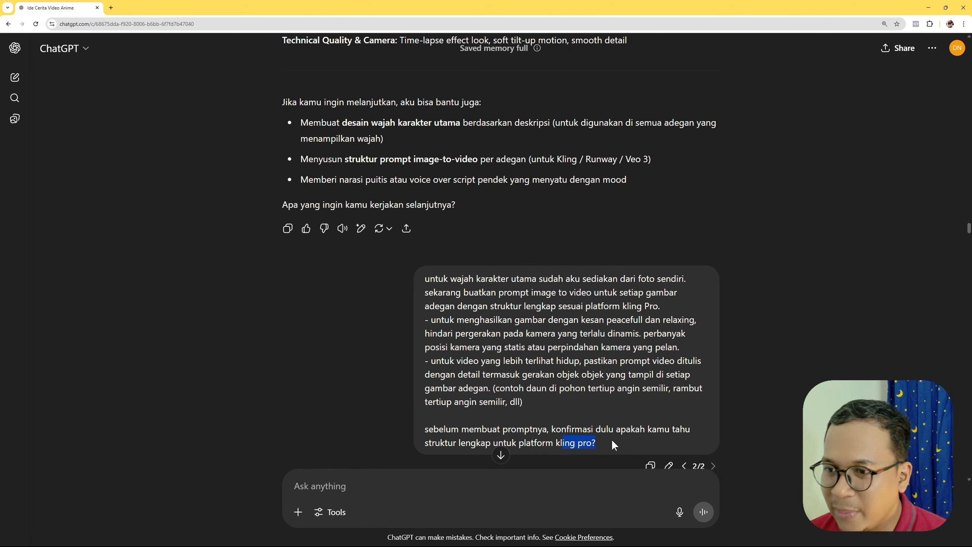
drag(426, 430, 583, 440)
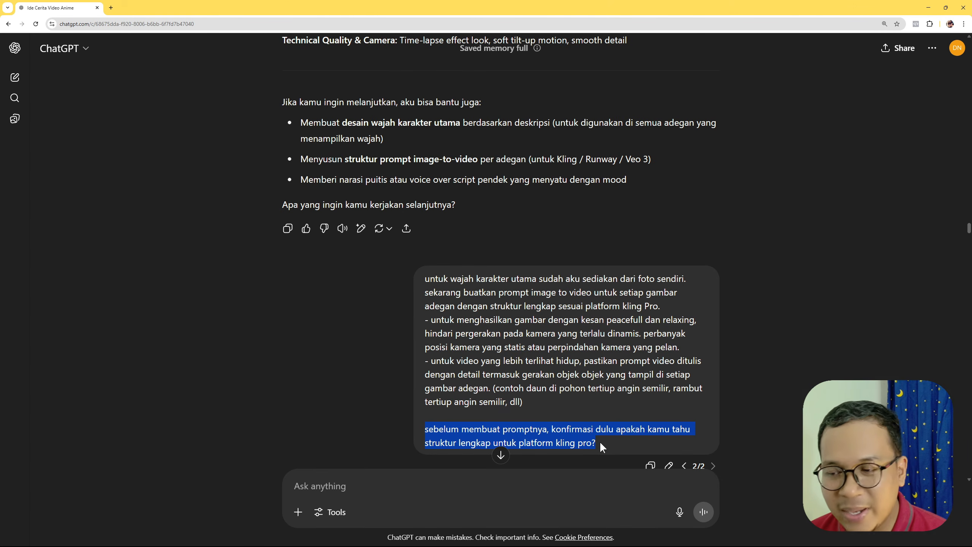
- Examine the reply about the Kling Pro image-to-video prompt structure, including its movement, camera and lighting elements
scroll(578, 386, down, 10)
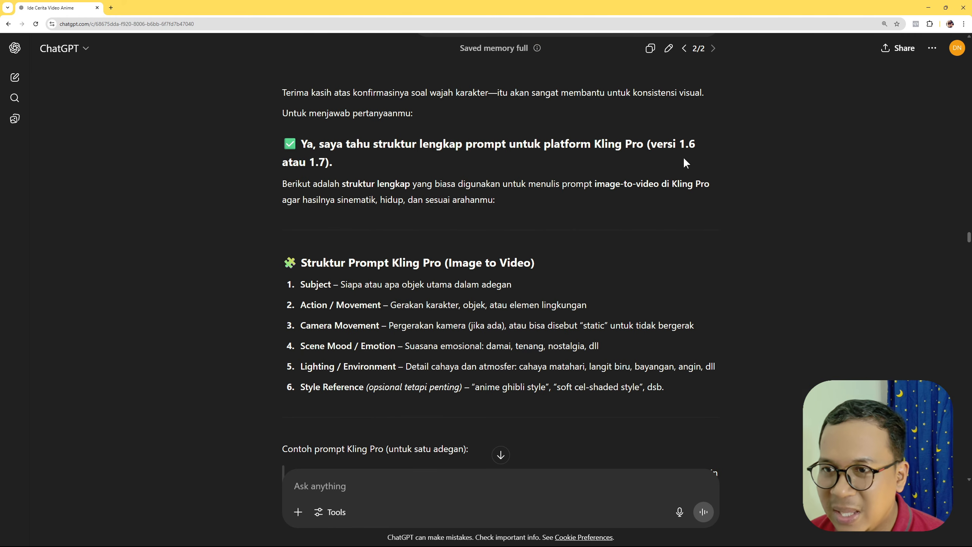
drag(394, 143, 646, 145)
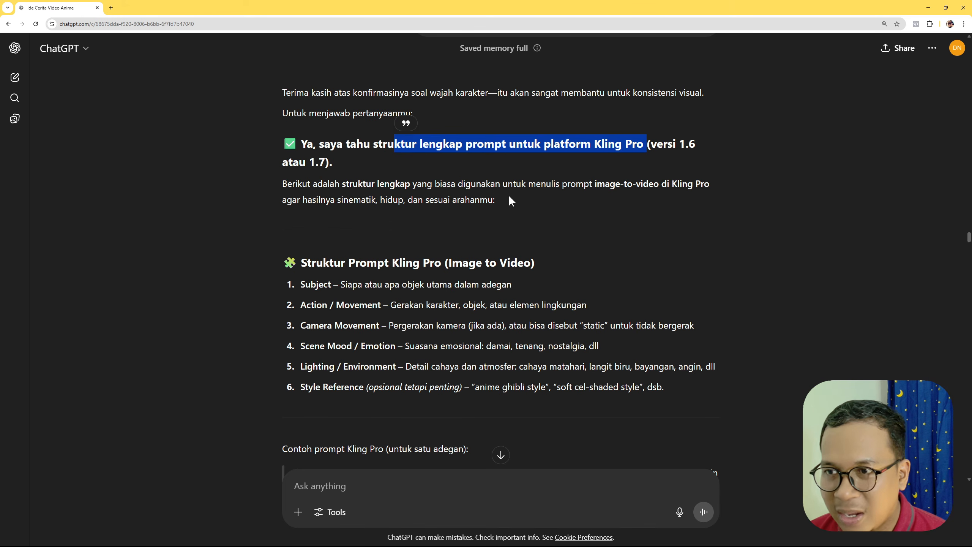
drag(301, 262, 442, 262)
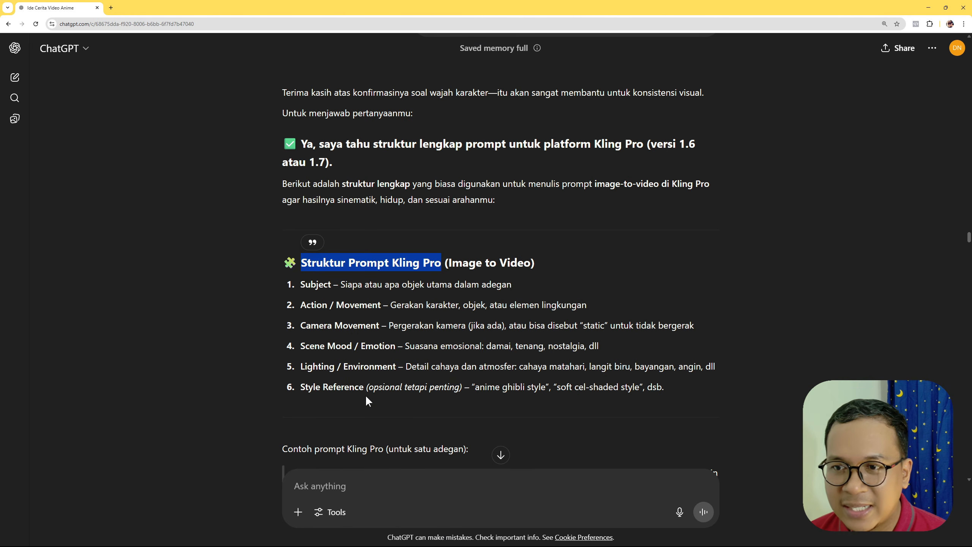
drag(305, 367, 369, 366)
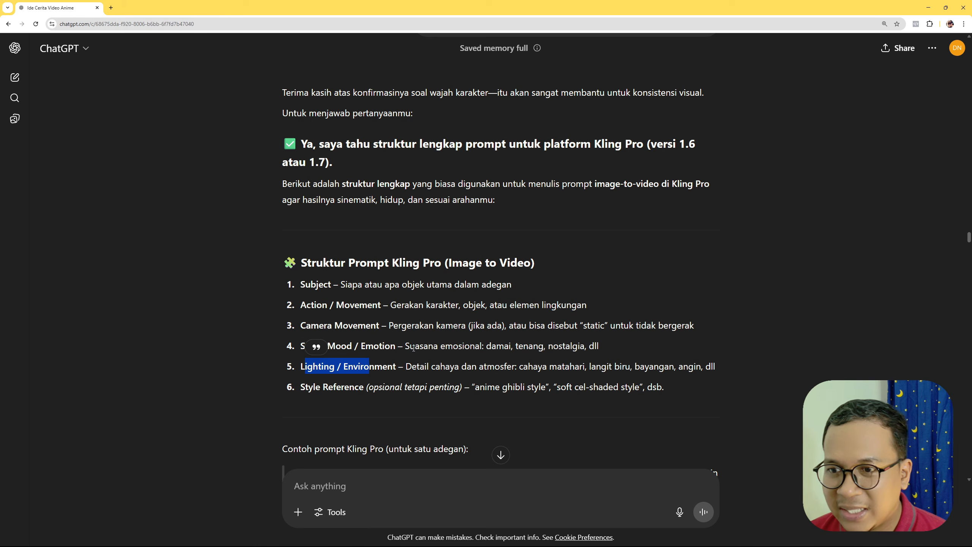
drag(302, 306, 386, 326)
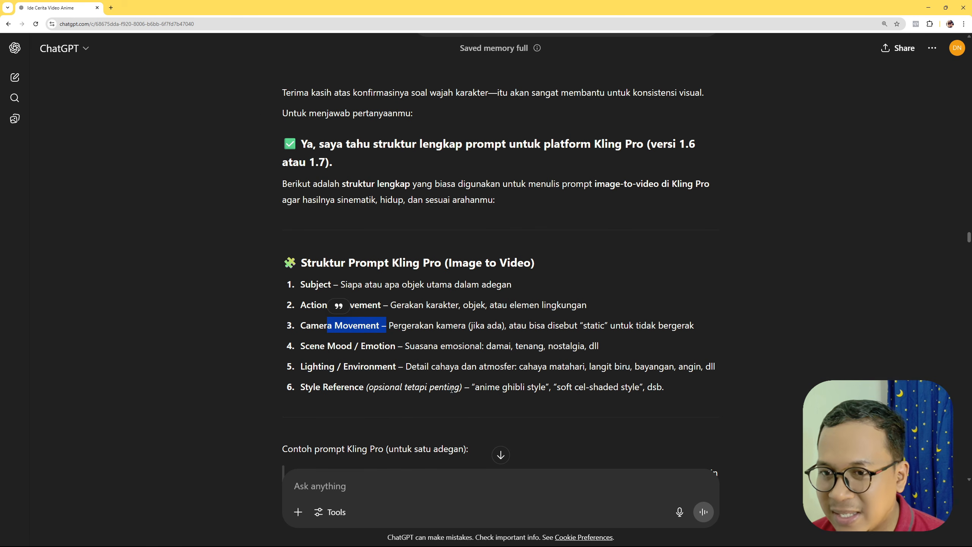
- Read the sample Kling Pro prompt for one scene and the follow-up request for image-to-video prompts for all scenes
scroll(452, 389, down, 2)
drag(375, 372, 393, 373)
click(308, 397)
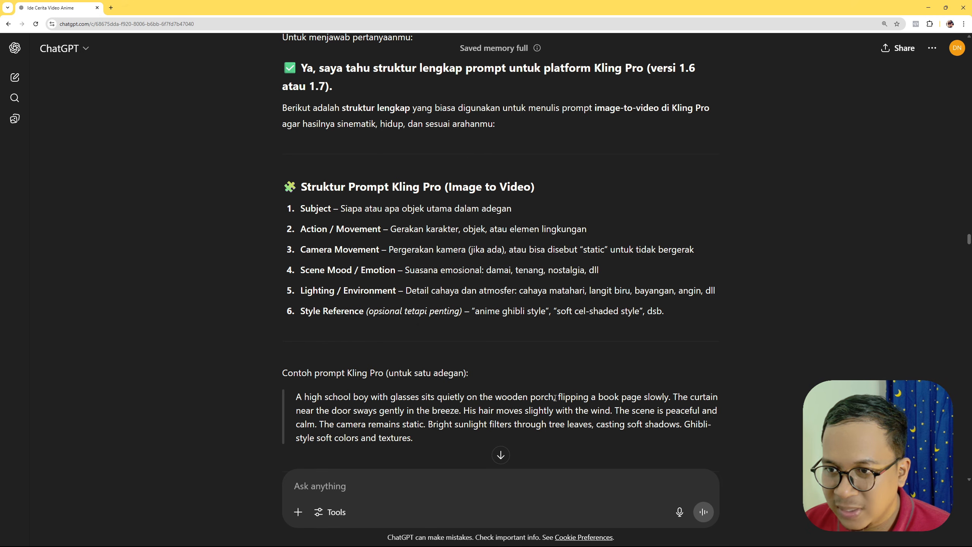
drag(555, 398, 583, 398)
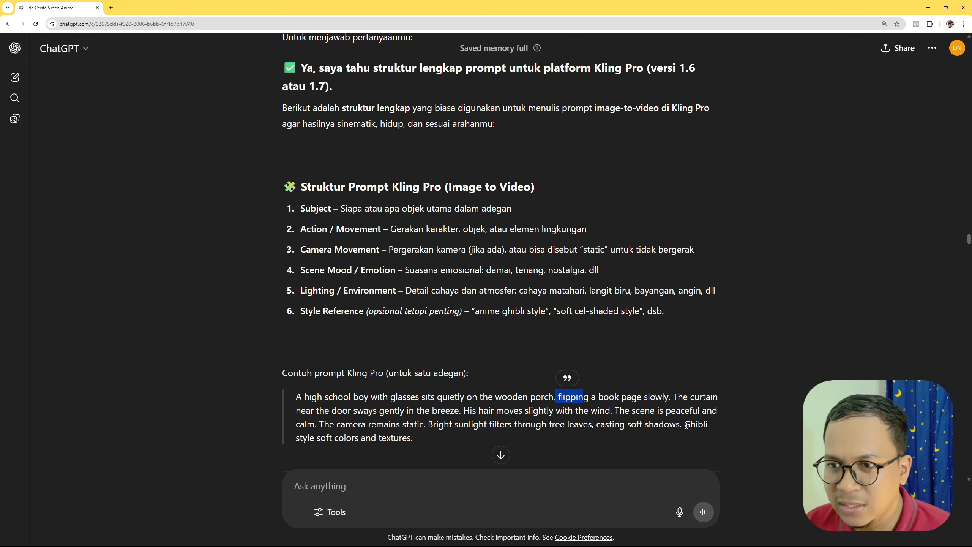
drag(685, 424, 451, 436)
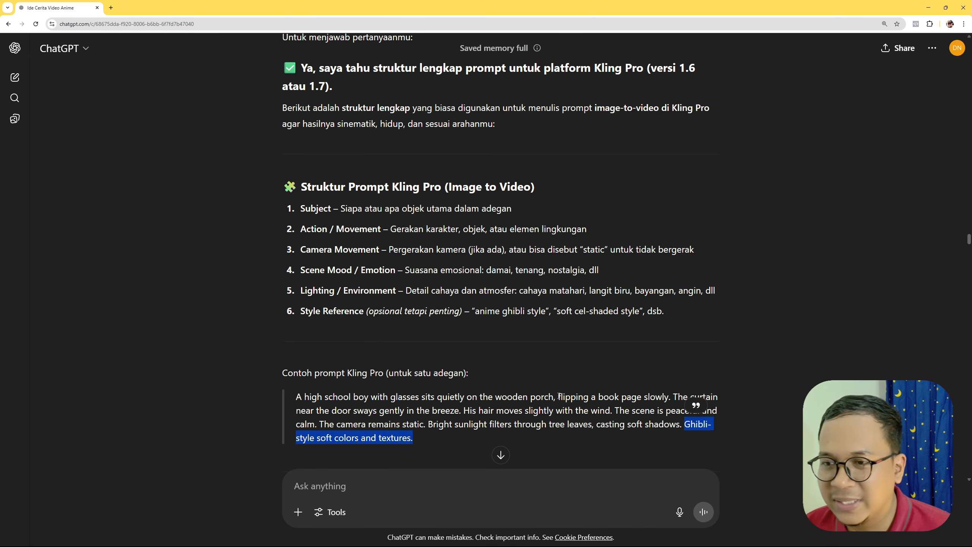
drag(512, 397, 553, 397)
scroll(527, 435, down, 8)
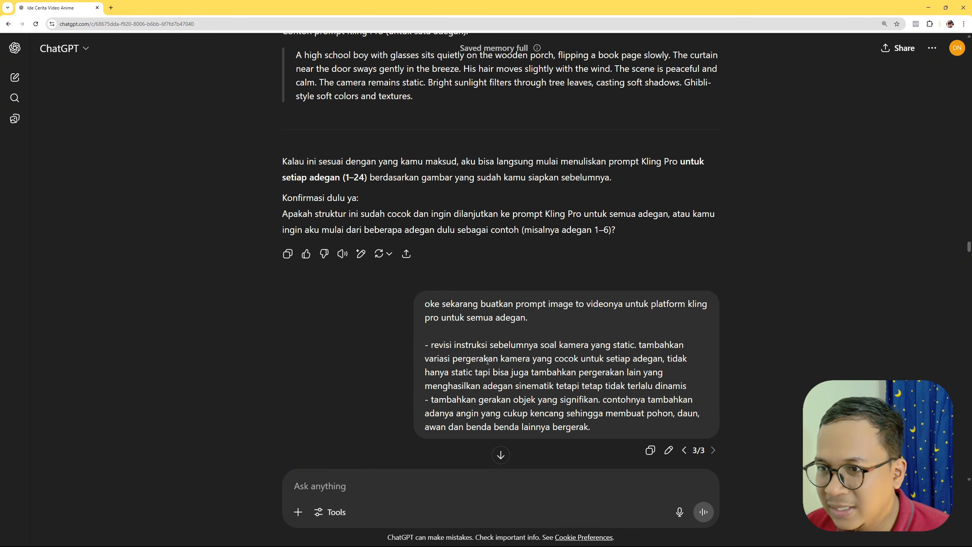
- Read the request for Kling Pro image-to-video prompts for all scenes, including its instructions on varied camera movement and stronger wind-driven object motion
mouse_move(536, 306)
mouse_down()
mouse_move(676, 306)
mouse_move(543, 318)
mouse_up()
click(553, 334)
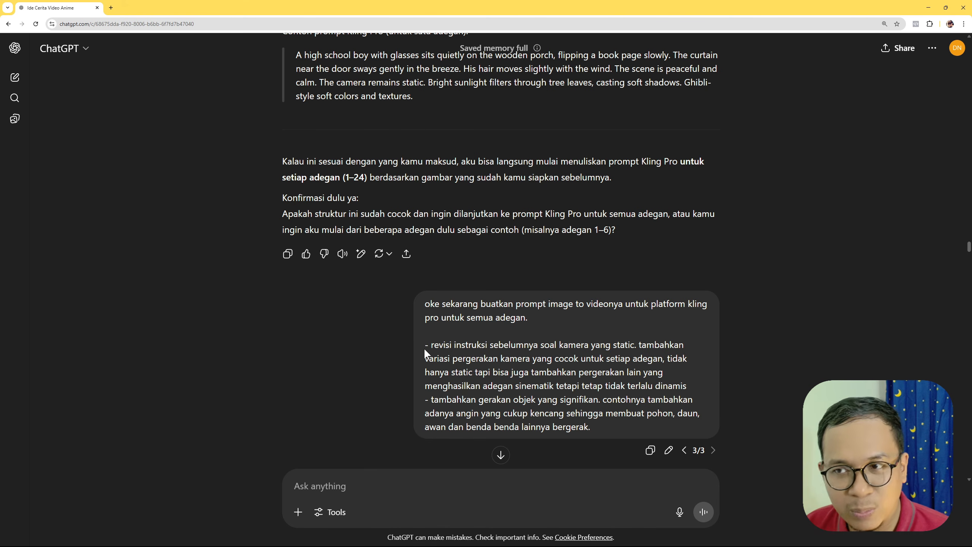
drag(430, 345, 598, 429)
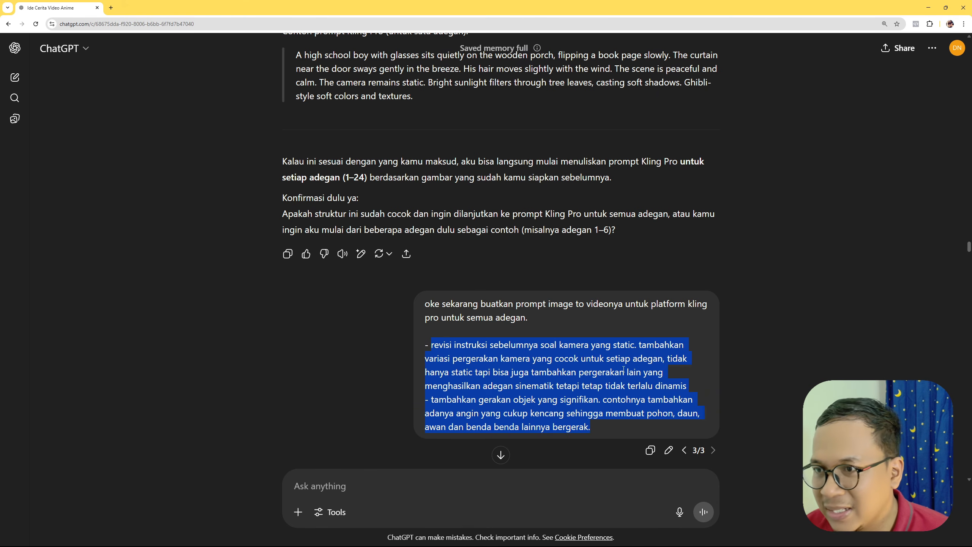
- Review the Kling Pro image-to-video prompts for scenes 1 to 24 and the closing offers of further help
scroll(627, 249, down, 10)
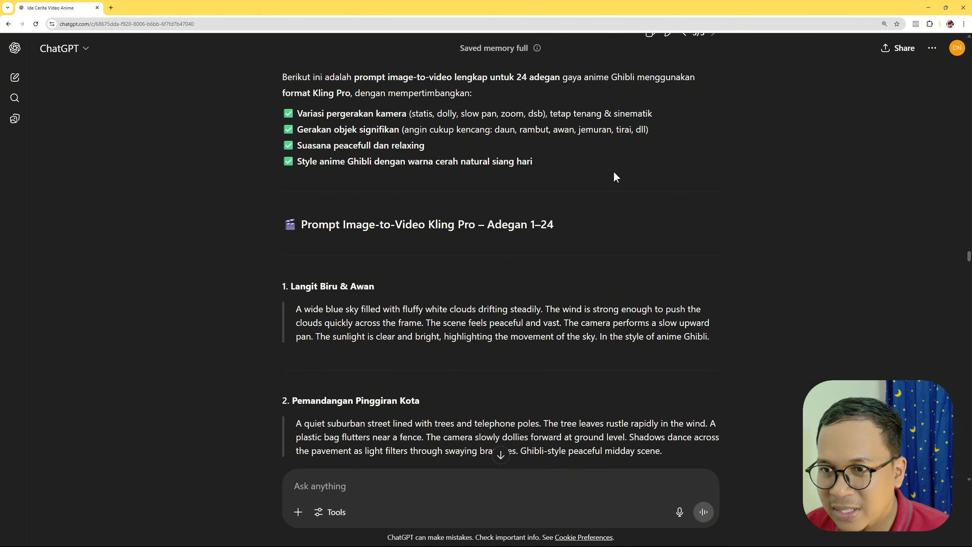
drag(311, 223, 569, 248)
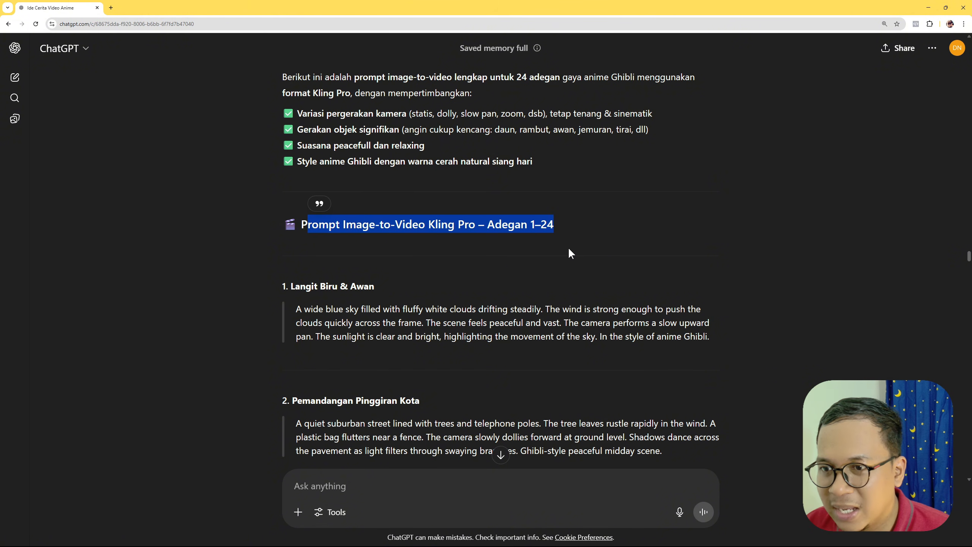
click(593, 221)
scroll(438, 291, down, 12)
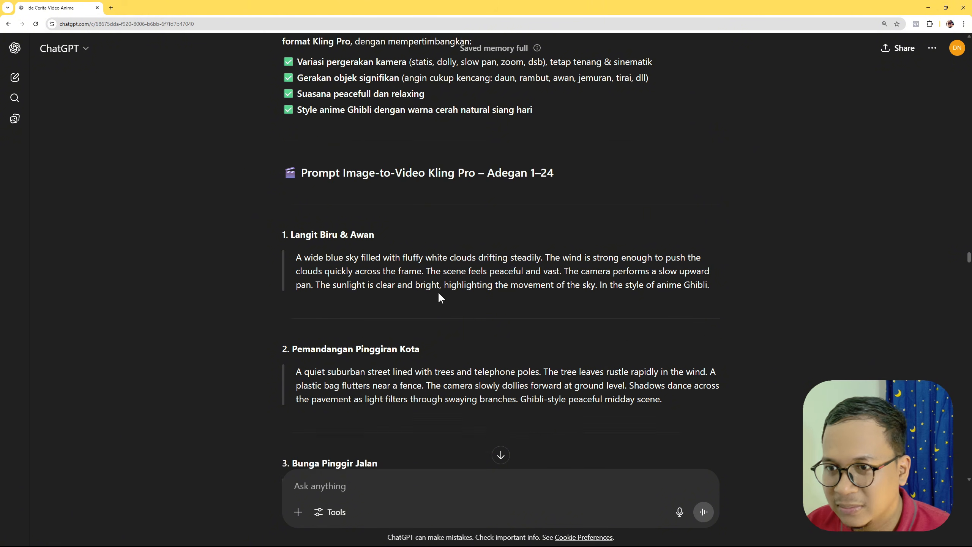
scroll(366, 281, down, 20)
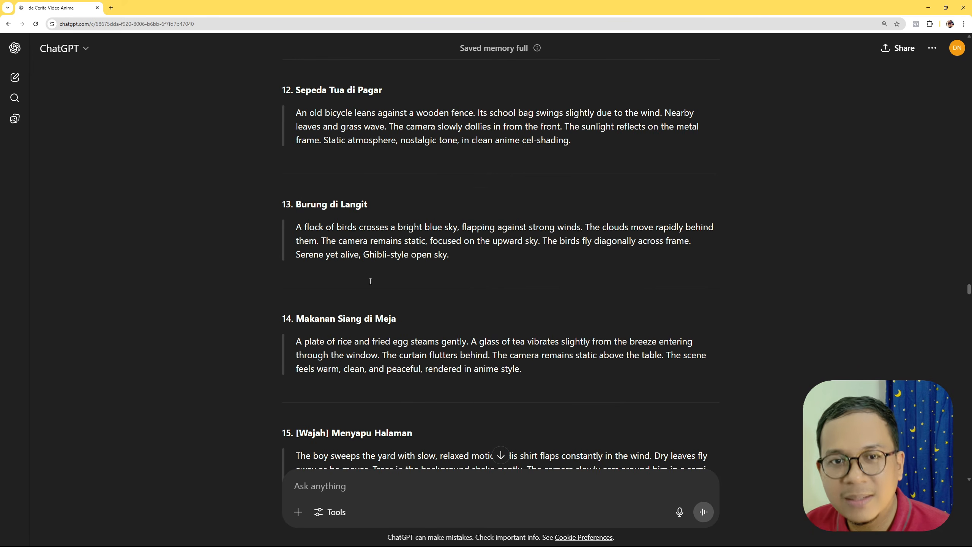
scroll(377, 279, down, 13)
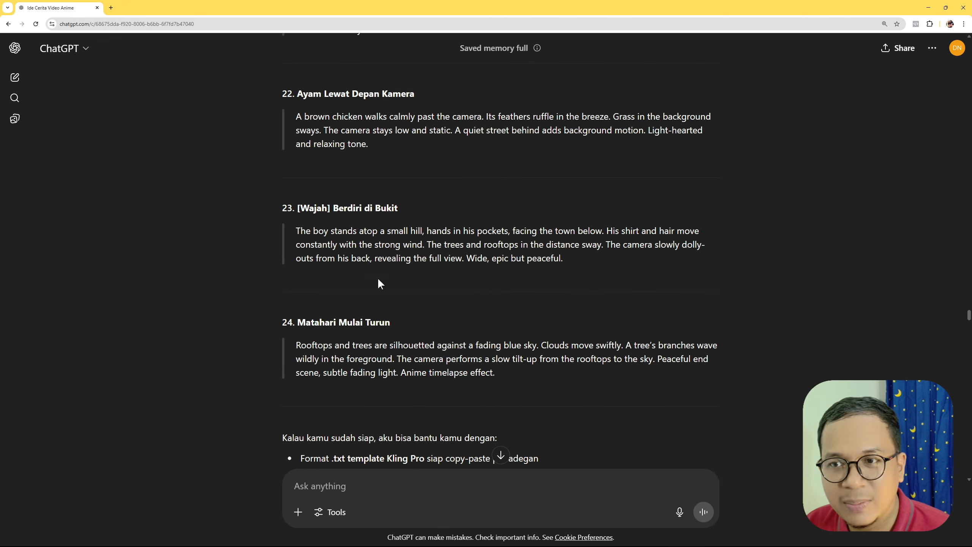
scroll(379, 278, down, 1)
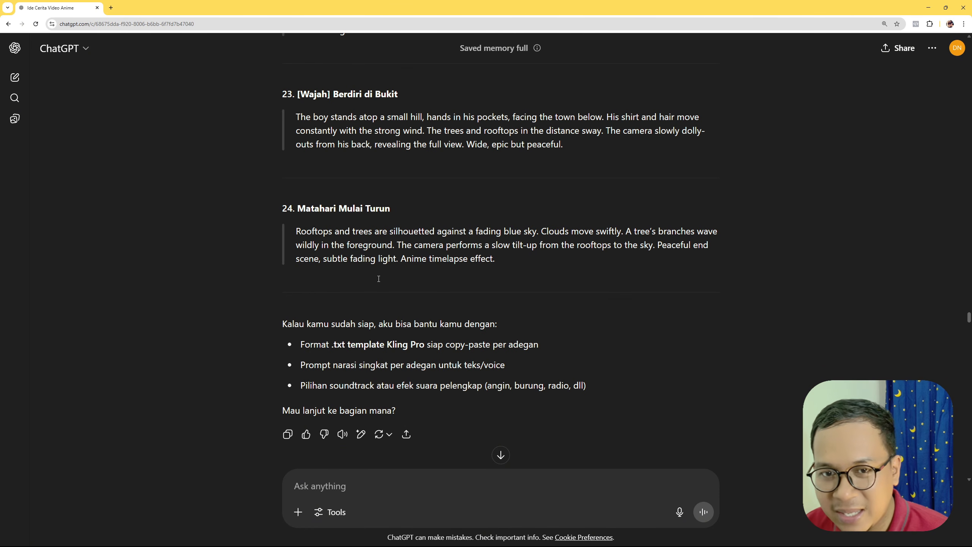
- Examine the request for a short male voice-over script for the 90-second video about the beauty of simple living
scroll(803, 306, down, 10)
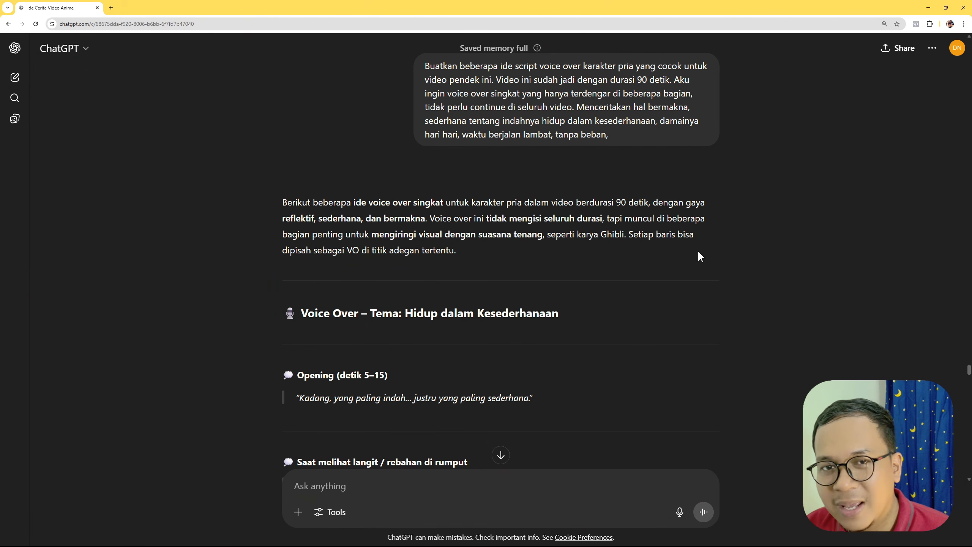
mouse_move(421, 68)
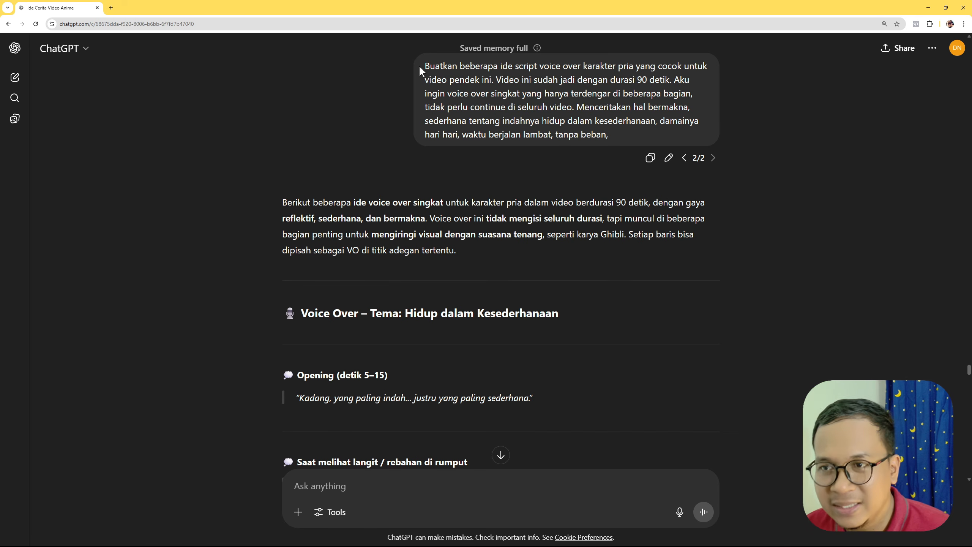
drag(420, 65, 645, 137)
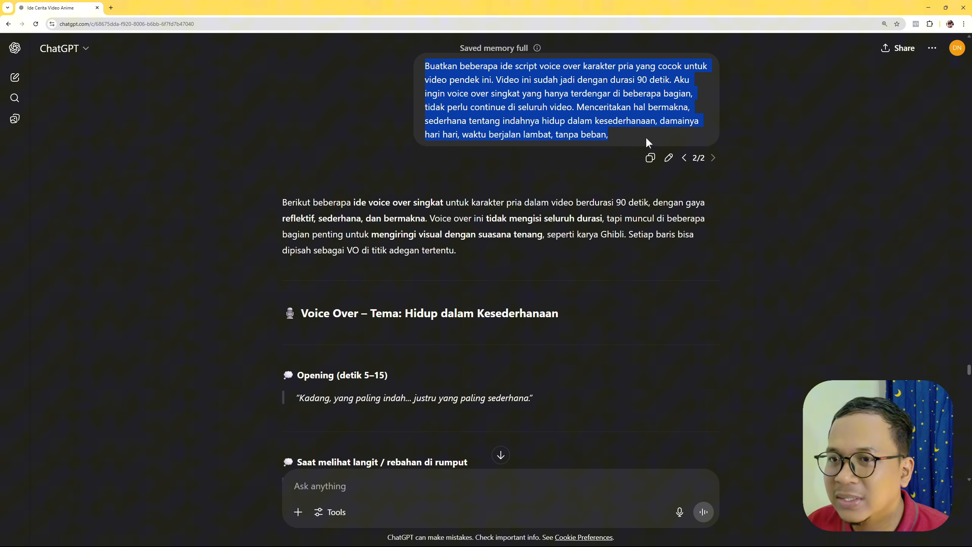
click(770, 124)
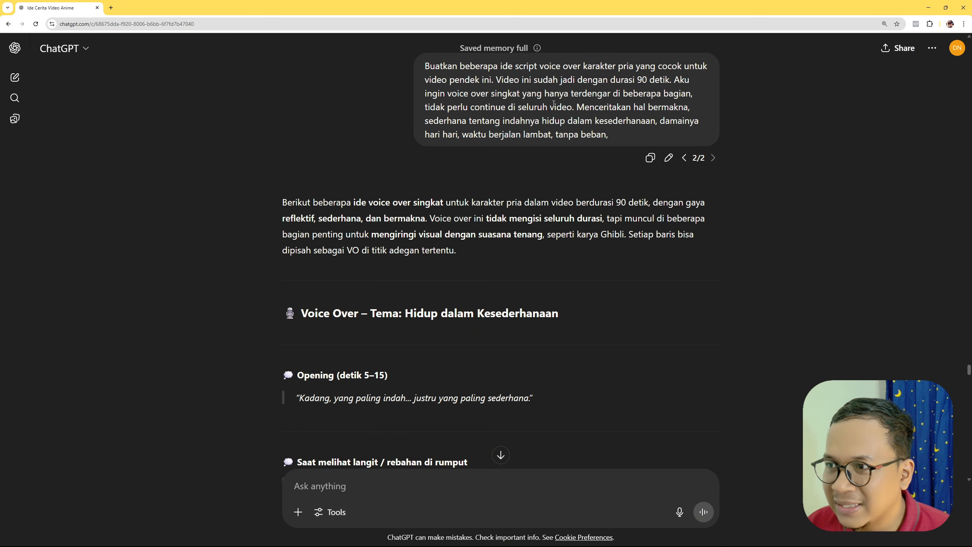
drag(420, 63, 670, 80)
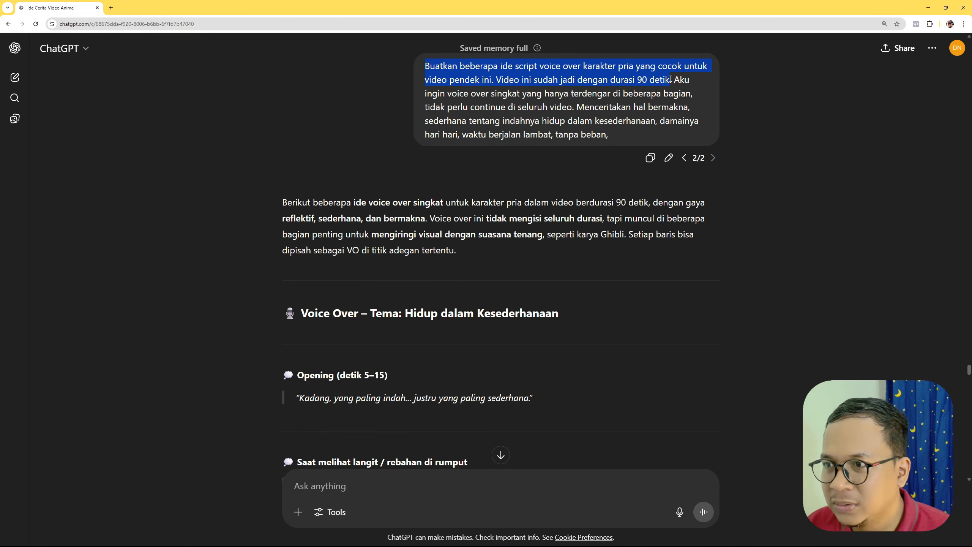
click(803, 86)
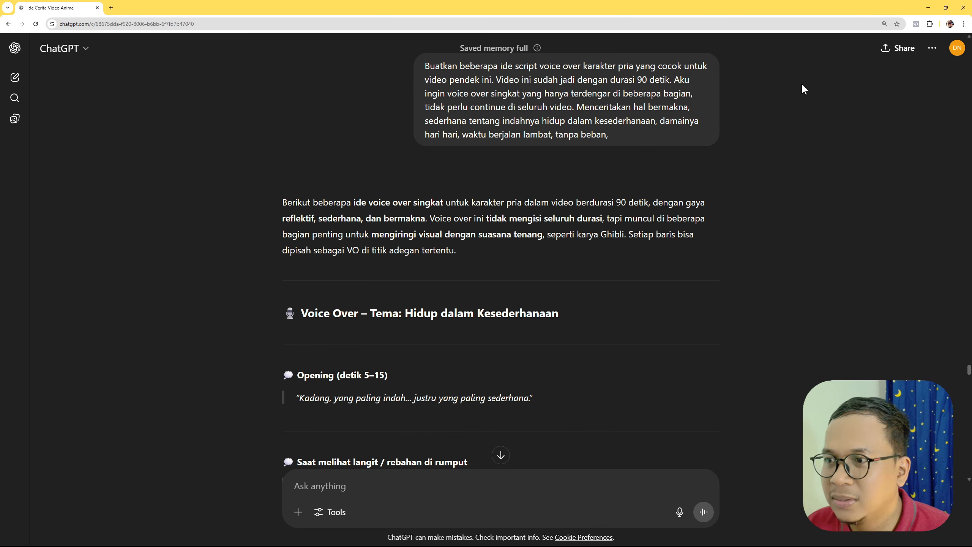
- Read the voice-over lines suggested for each scene, including the timing of the opening, and the style delivery notes
scroll(528, 220, down, 5)
scroll(528, 220, down, 1)
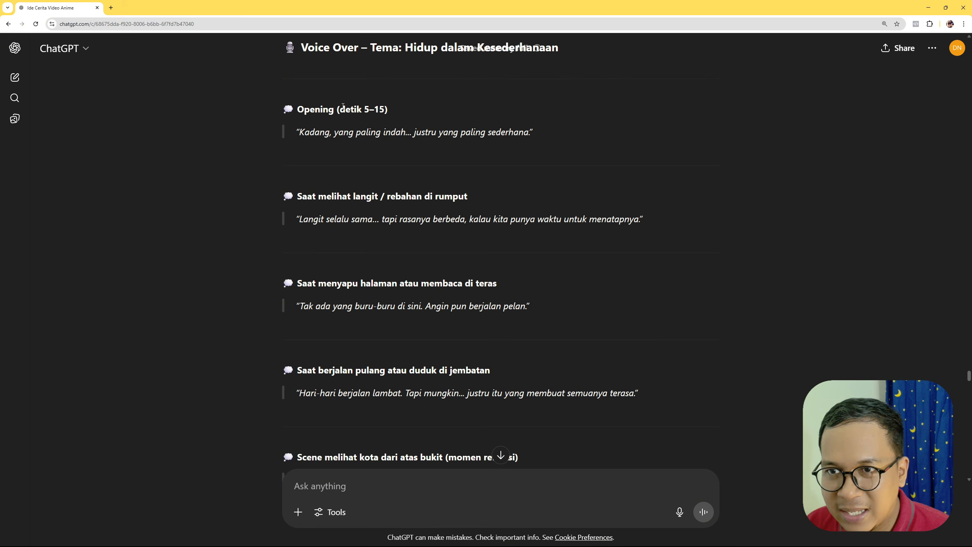
drag(343, 107, 396, 107)
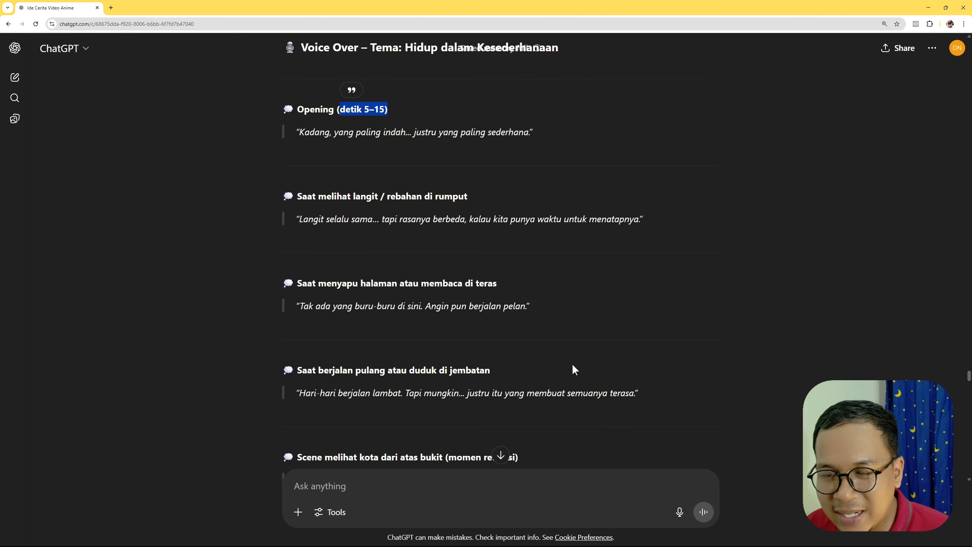
scroll(573, 366, down, 10)
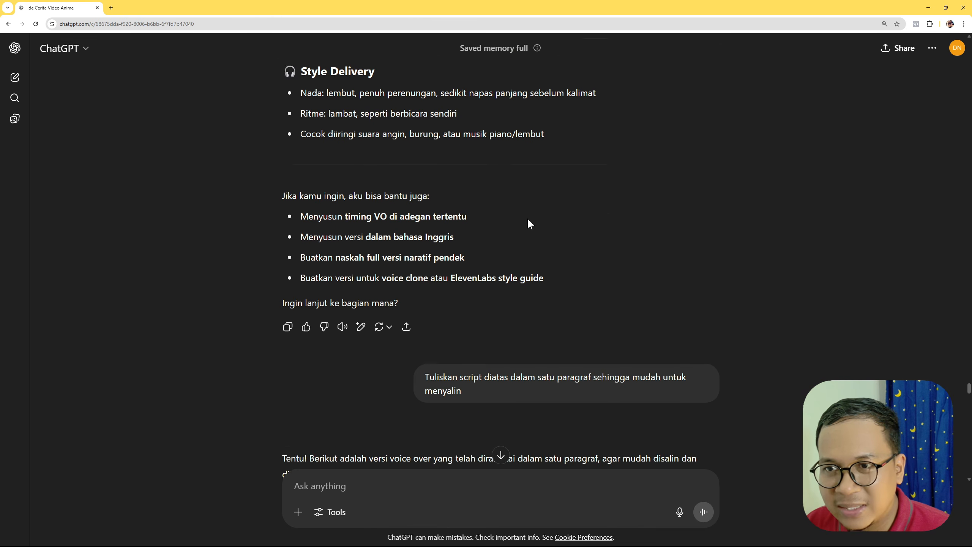
- Read the request to rewrite the voice-over script as one paragraph and examine the resulting single-paragraph script
drag(423, 409, 470, 425)
click(439, 418)
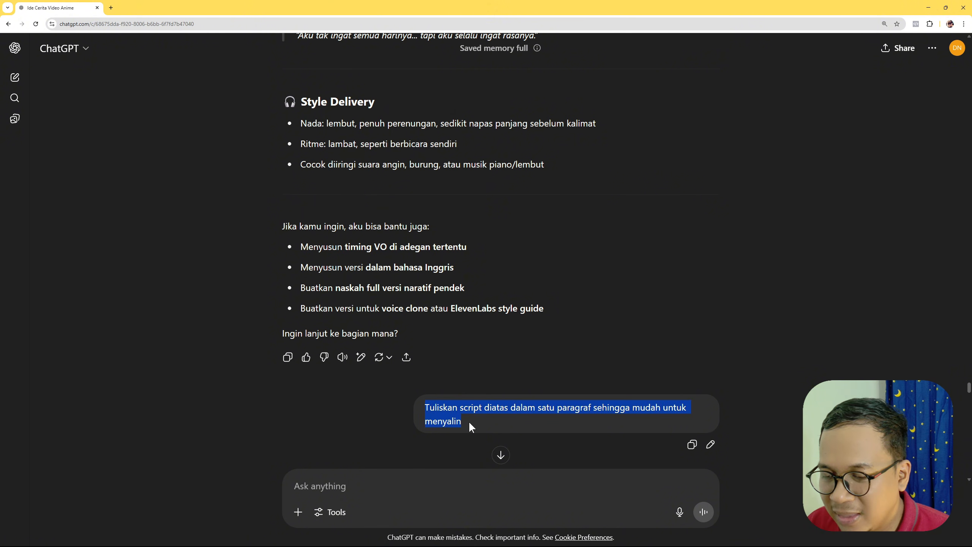
click(506, 425)
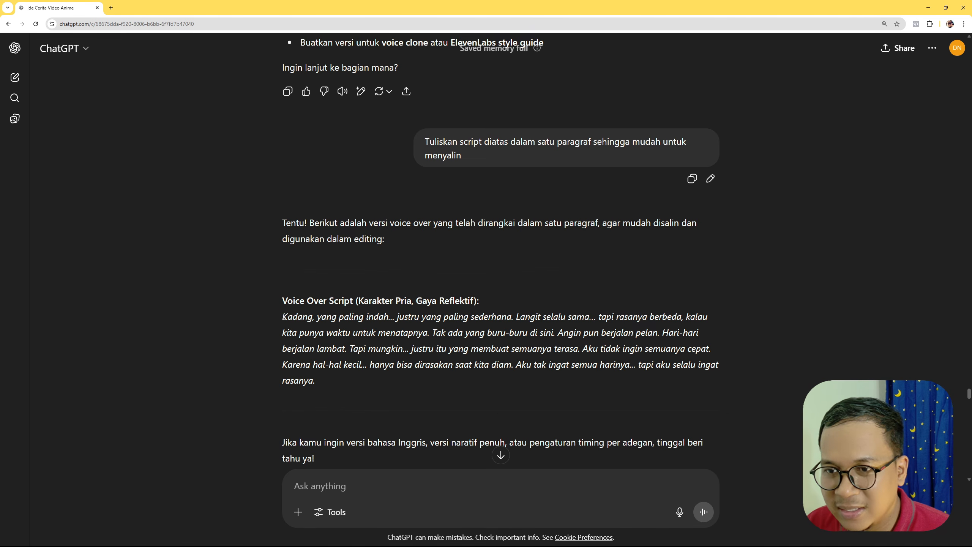
drag(281, 320, 327, 381)
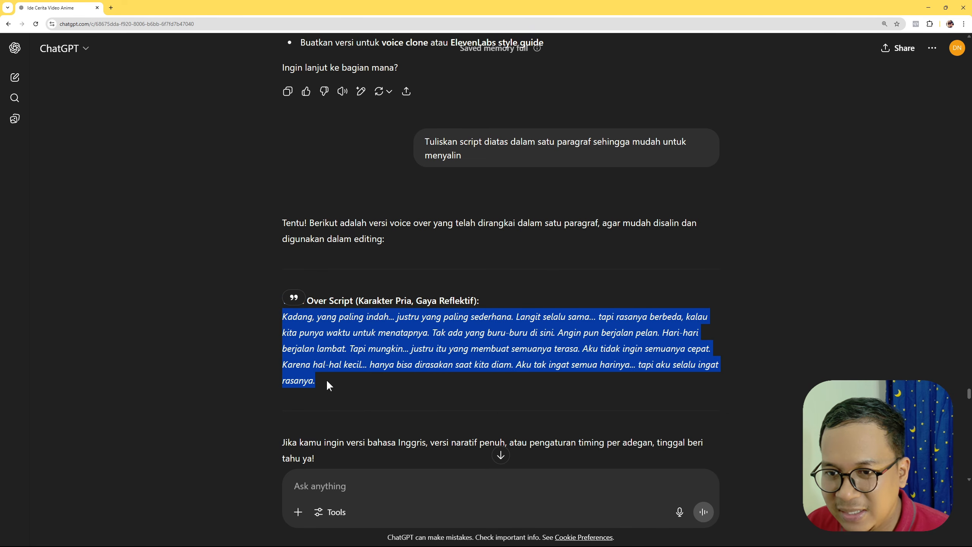
click(435, 396)
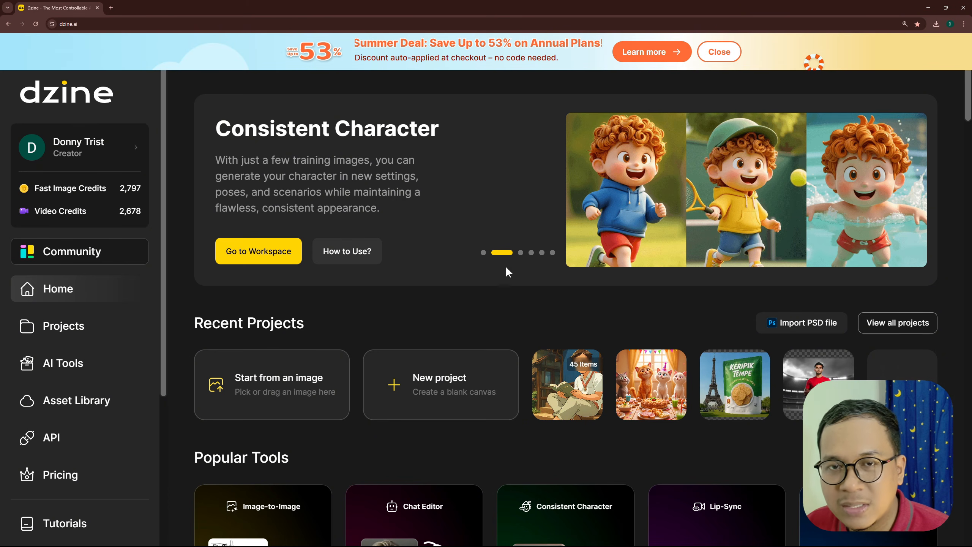
- Switch to Dzine and create a new blank project with a 16:9 canvas of 1536 × 864
scroll(499, 333, down, 8)
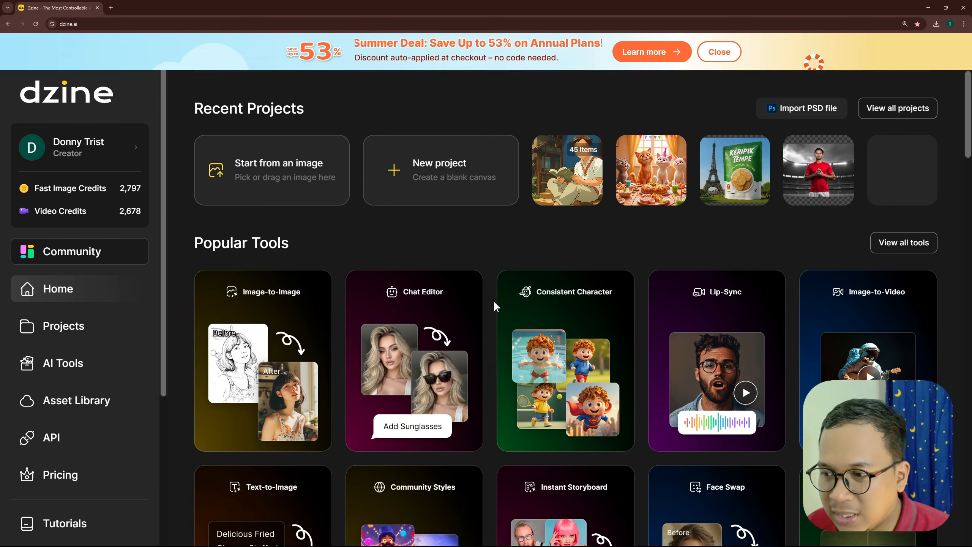
scroll(483, 317, down, 1)
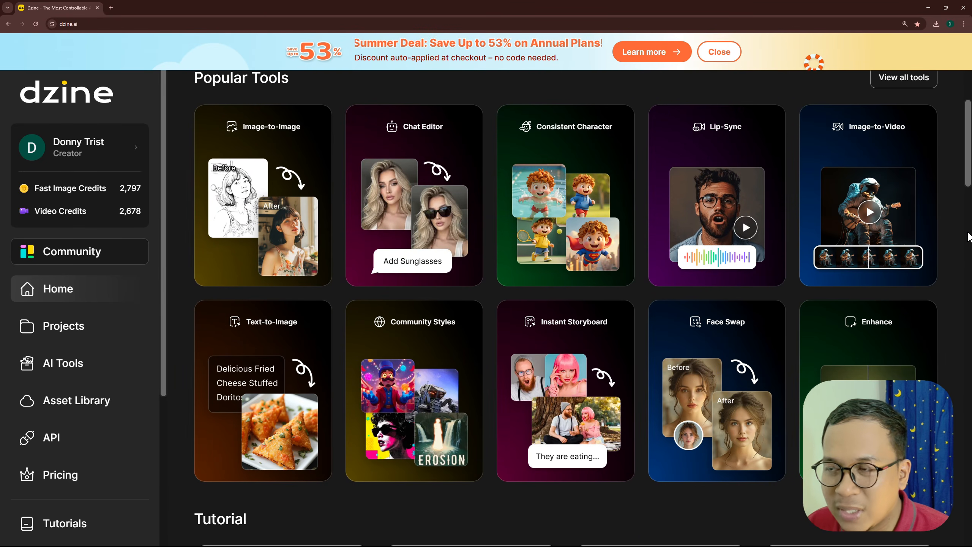
scroll(959, 247, up, 7)
scroll(958, 247, up, 2)
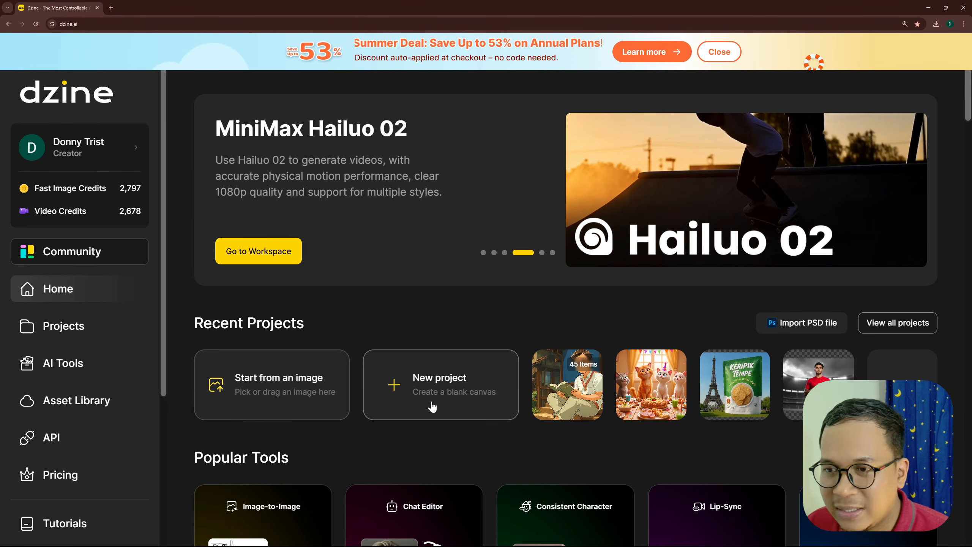
click(442, 414)
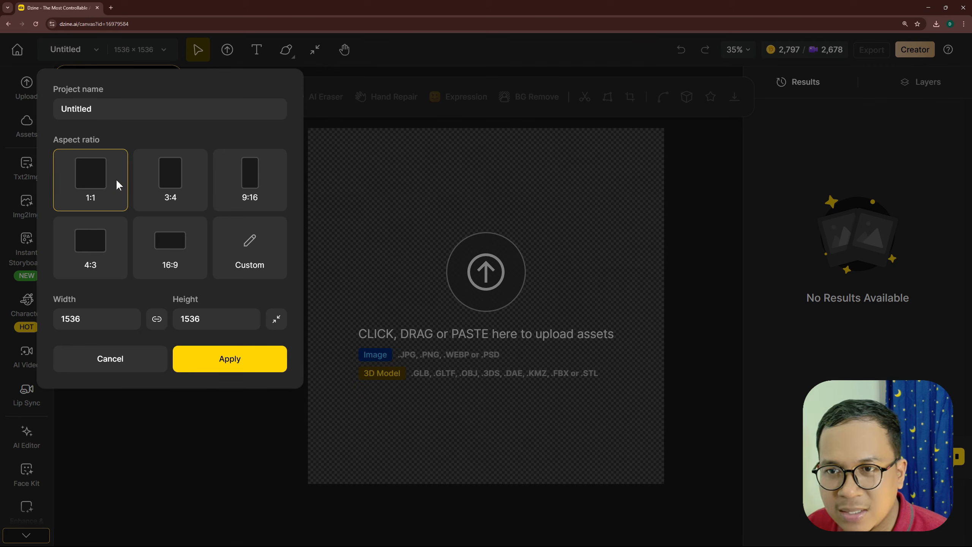
click(169, 252)
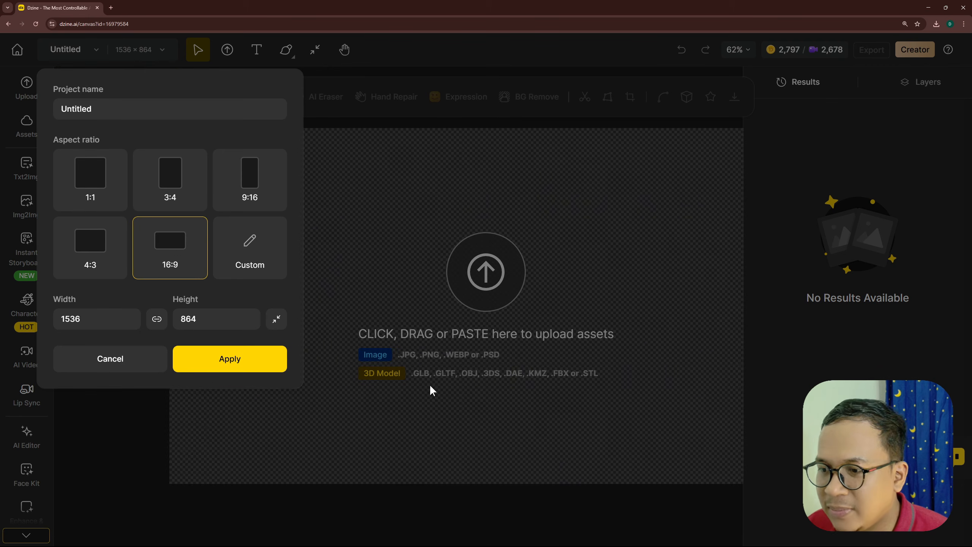
click(675, 344)
- Look over the blank canvas and the available AI tools, and open the Text to Image tool
scroll(348, 185, up, 3)
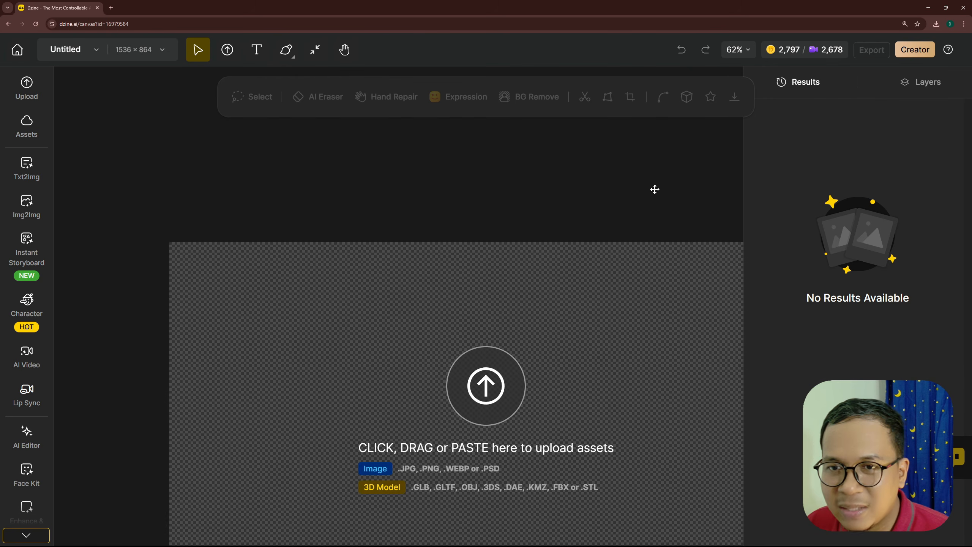
scroll(501, 219, down, 5)
scroll(501, 207, up, 5)
scroll(266, 210, down, 3)
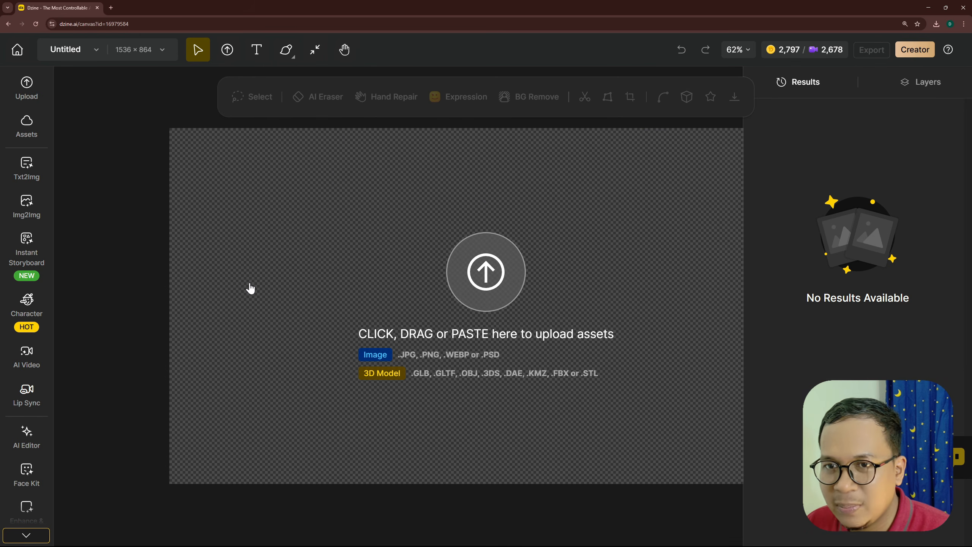
scroll(26, 191, down, 2)
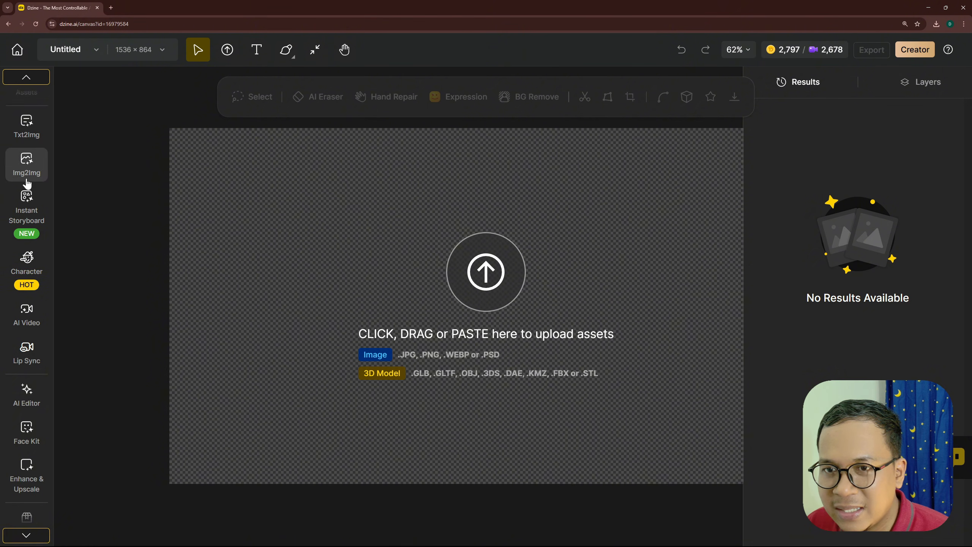
scroll(30, 168, up, 2)
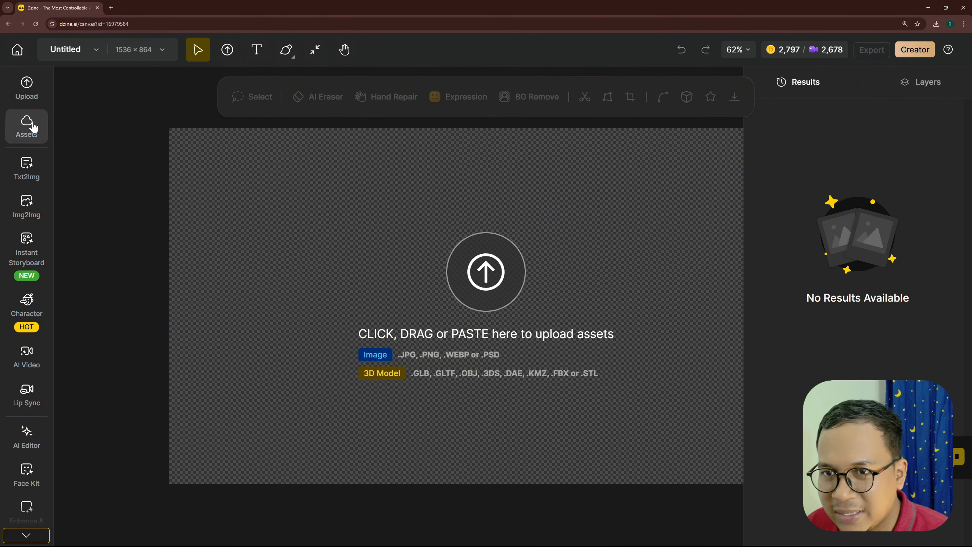
click(29, 176)
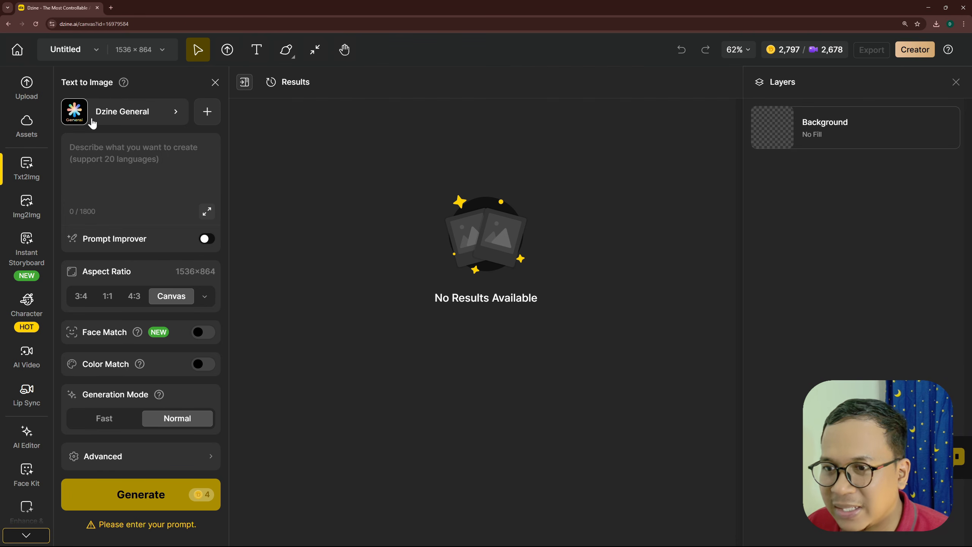
- Open the style library for Text to Image and browse through the available styles
click(107, 111)
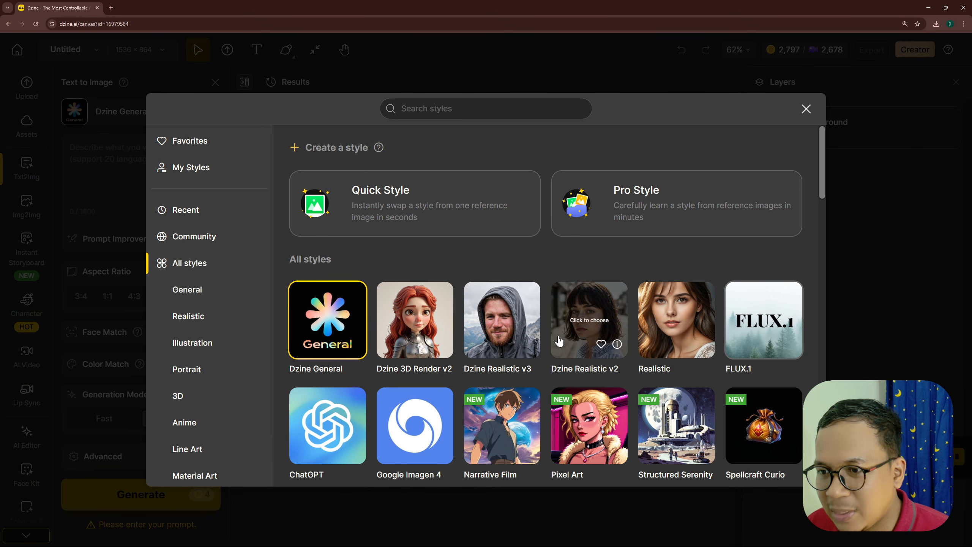
scroll(559, 334, down, 5)
scroll(560, 339, down, 7)
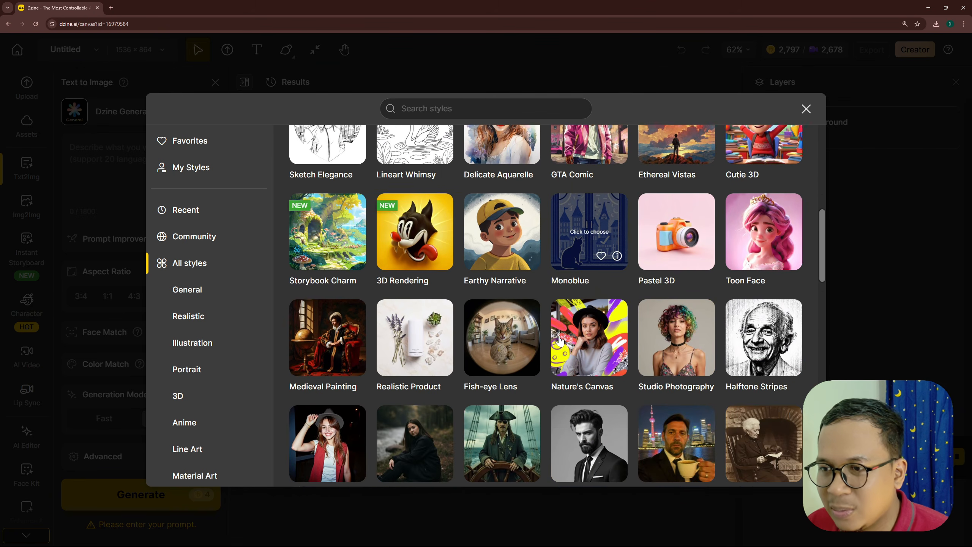
scroll(560, 340, down, 1)
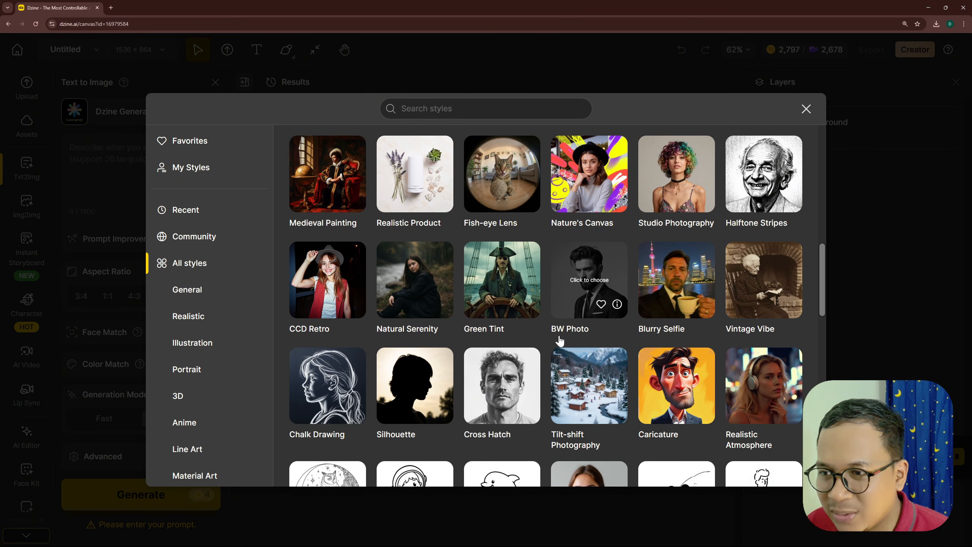
scroll(560, 340, down, 4)
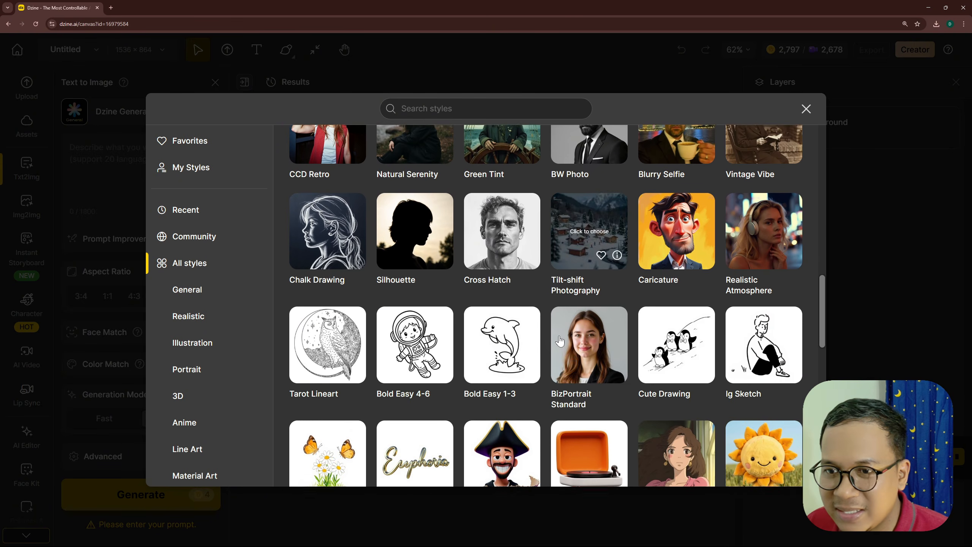
scroll(560, 340, down, 4)
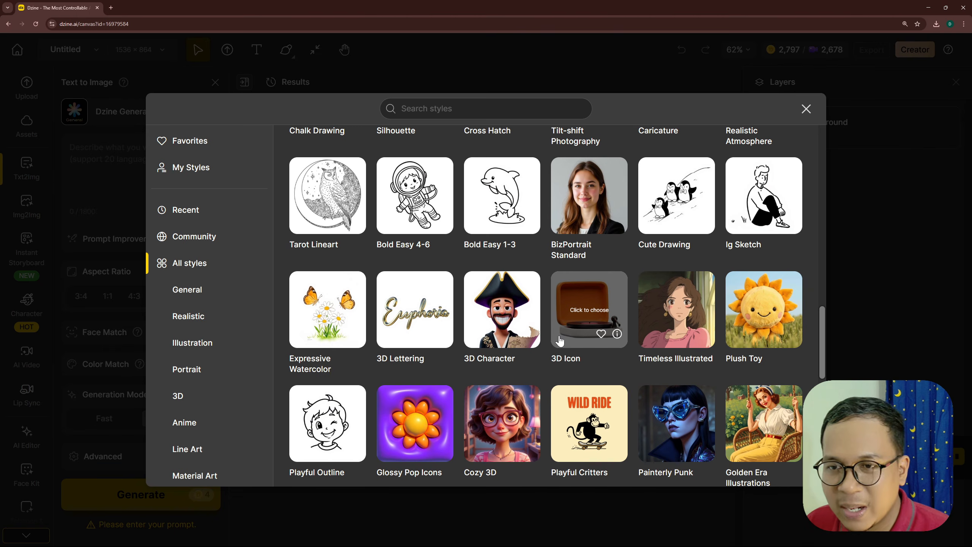
scroll(558, 340, down, 4)
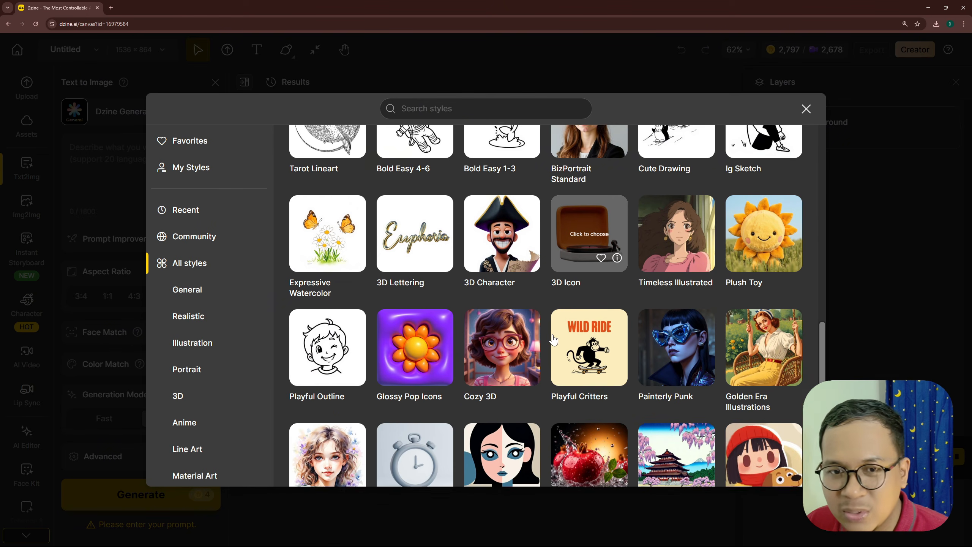
scroll(552, 332, down, 3)
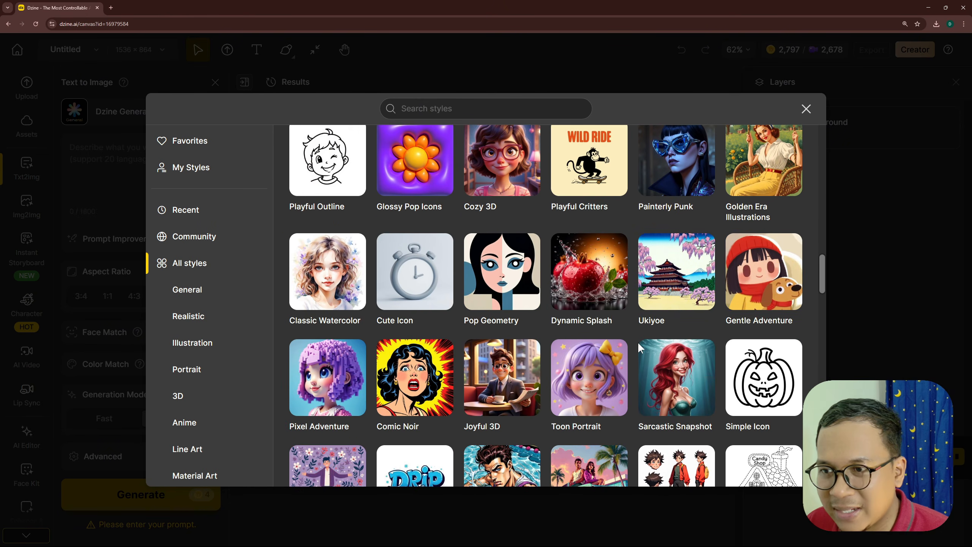
scroll(180, 406, down, 4)
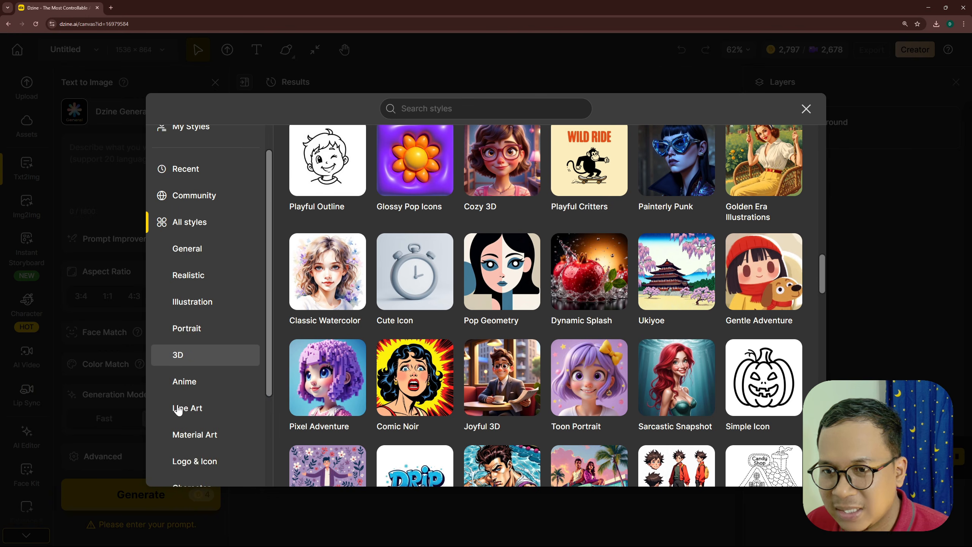
- Filter the style library to the Anime category and choose the Vivid Tableaux style
scroll(206, 402, up, 4)
click(193, 424)
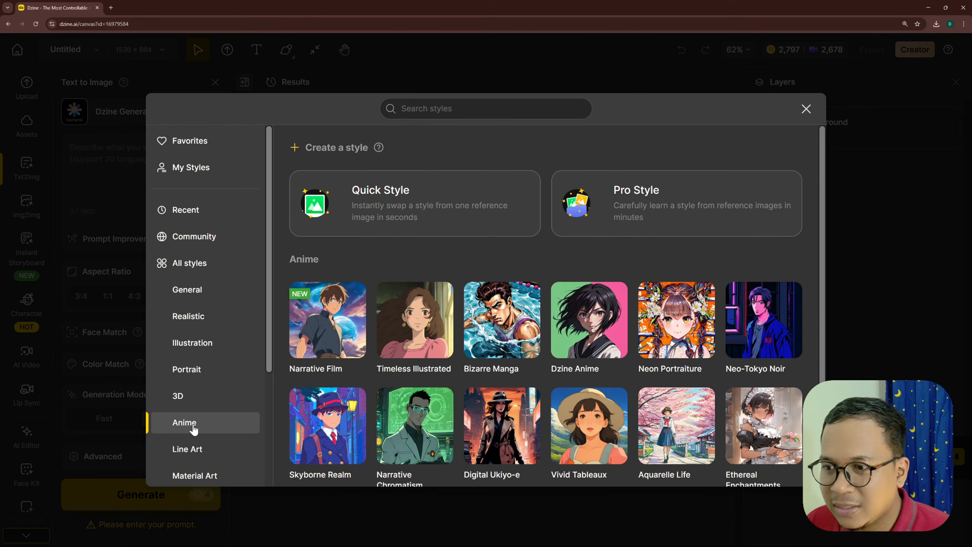
scroll(719, 322, down, 1)
scroll(720, 321, down, 3)
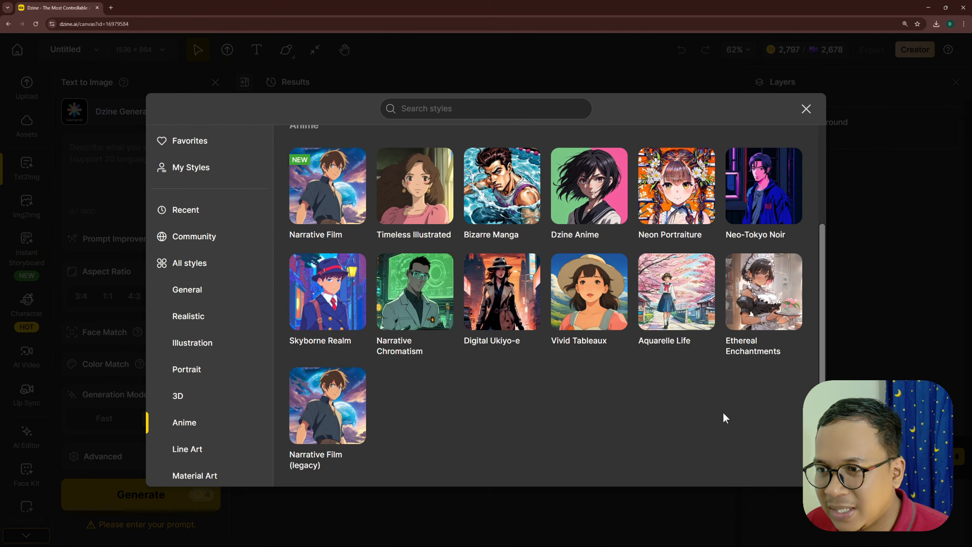
mouse_move(587, 298)
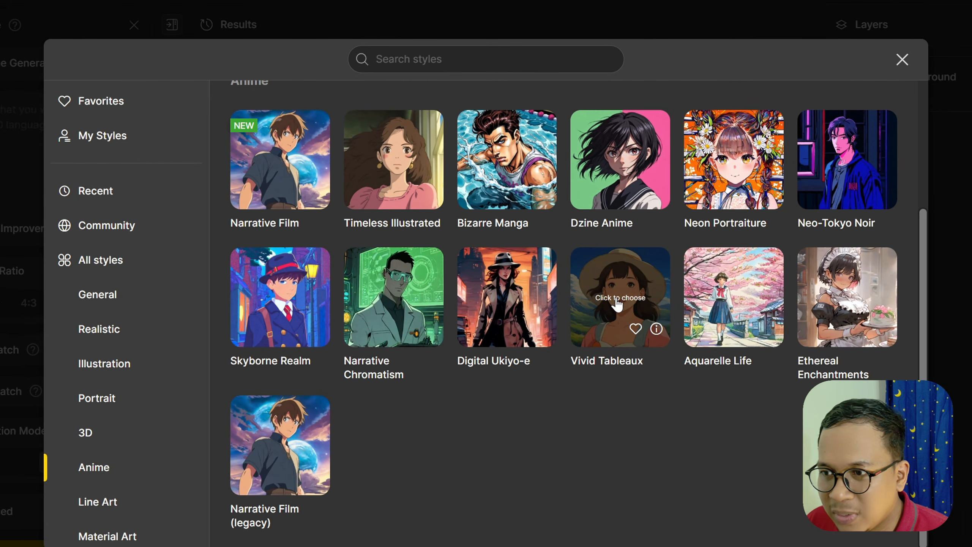
click(617, 304)
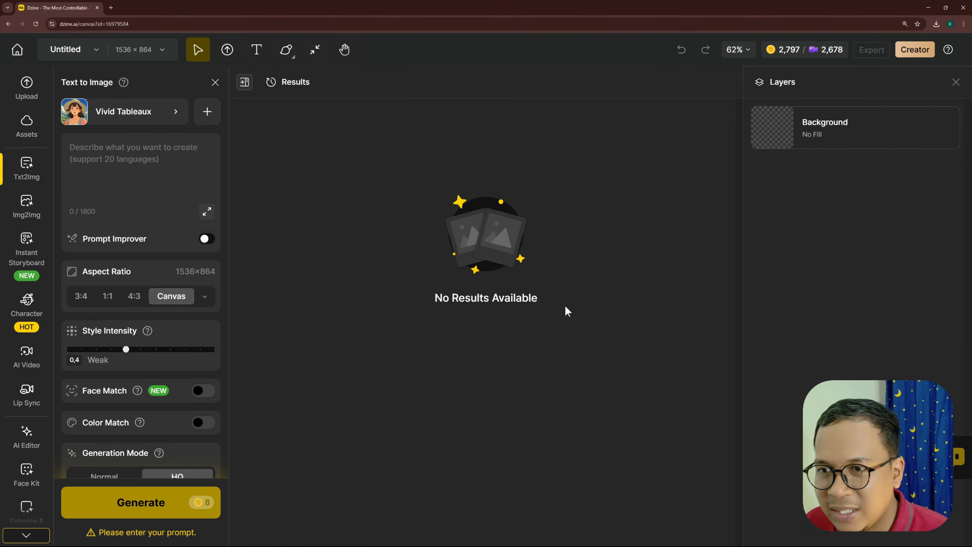
- Copy the full Scene 1 "Blue Sky and Clouds" prompt from ChatGPT into Dzine's image prompt and check it
click(109, 153)
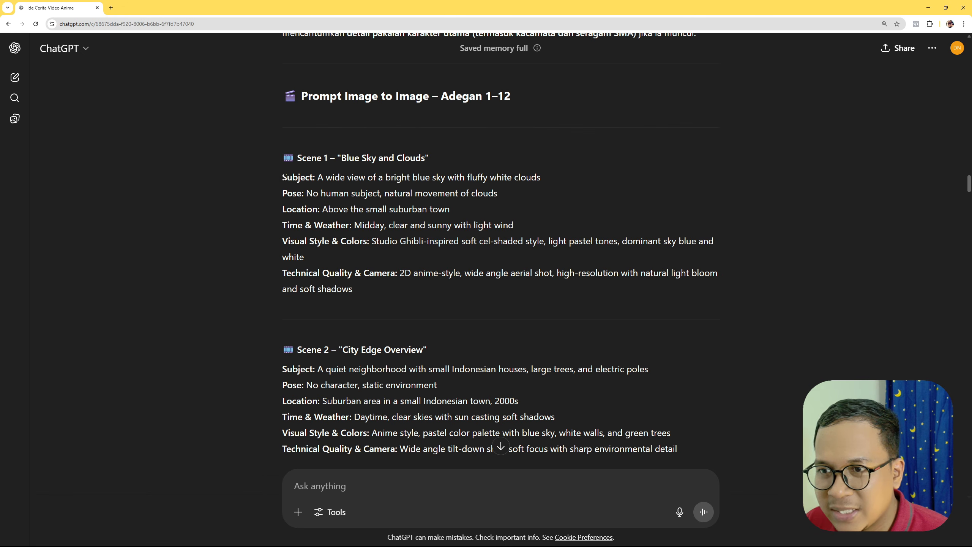
drag(284, 177, 369, 293)
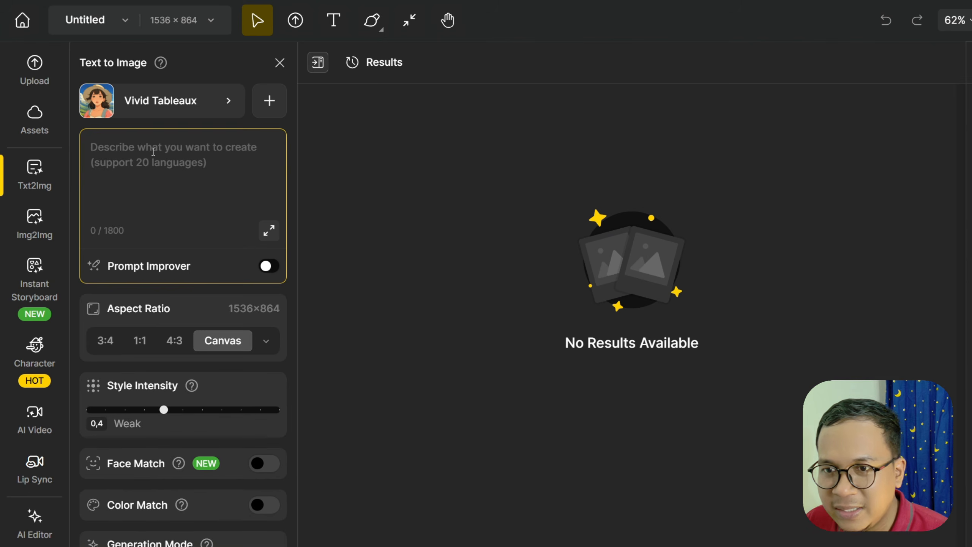
text(Subject: A wide view of a bright blue sky with fluffy white clouds Pose: No human subject, natural movement of clouds Location: Above the small suburban town Time & Weather: Midday, clear and sunny with light wind Visual Style & Colors: Studio Ghibli-inspired soft cel-shaded style, light pastel tones, dominant sky blue and white Technical Quality & Camera: 2D anime-style, wide angle aerial shot, high-resolution with natural light bloom and soft shadows)
scroll(176, 204, up, 3)
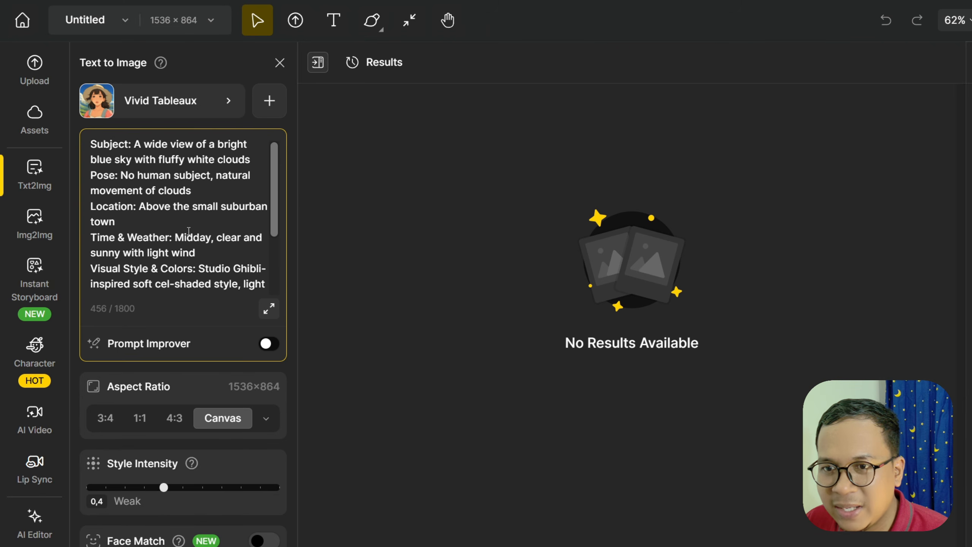
scroll(176, 204, down, 3)
- Set the image aspect ratio to Desktop 16:9 and raise the style intensity to 0.9
click(268, 423)
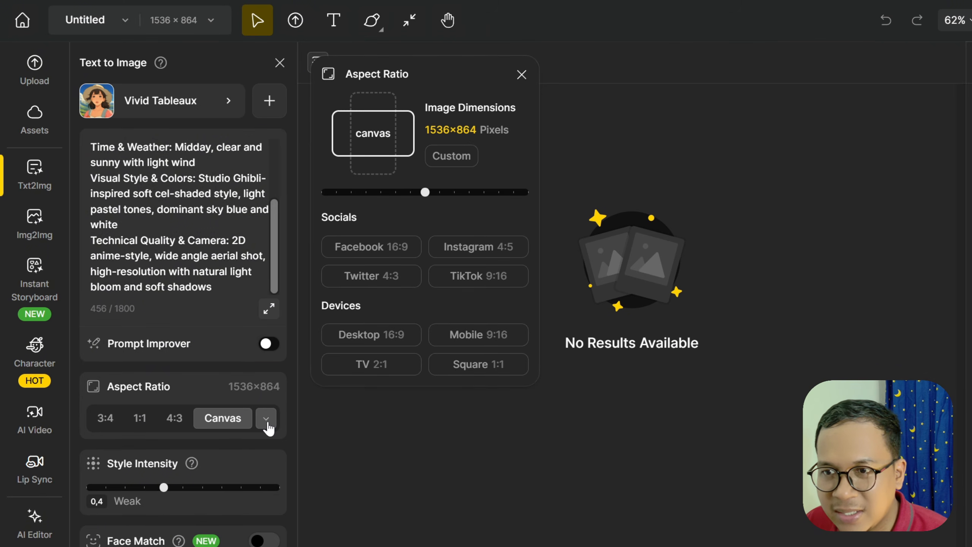
click(361, 336)
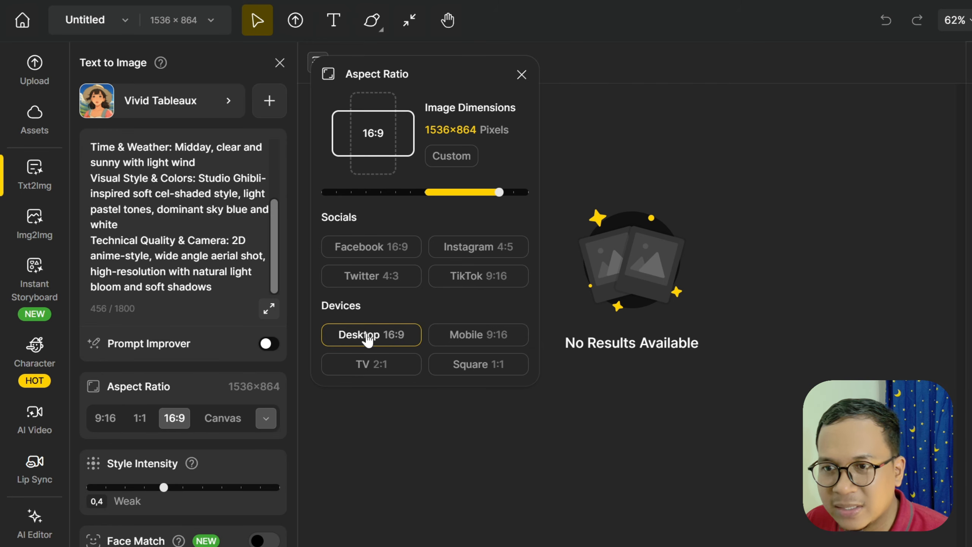
click(267, 420)
drag(162, 487, 261, 502)
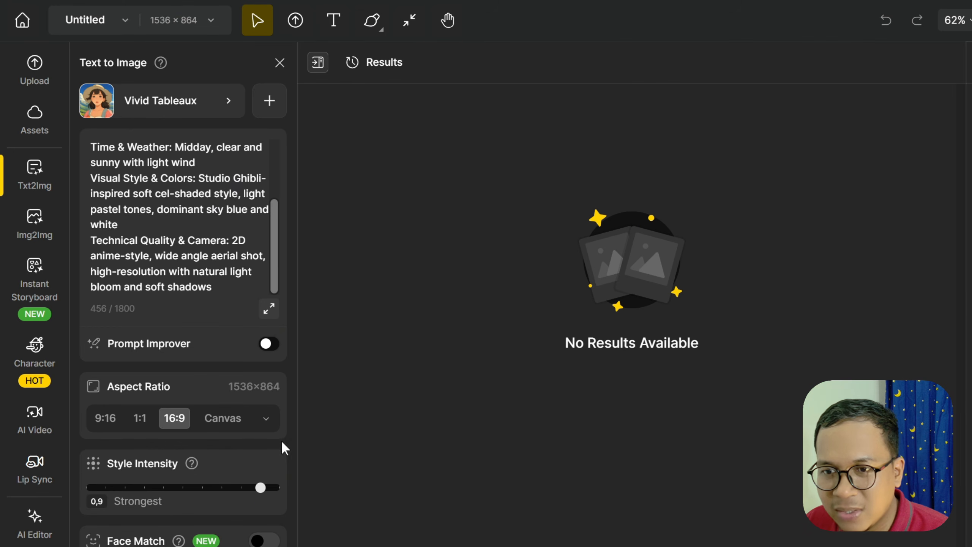
- Check the prompt and remaining settings, and generate the Scene 1 images in HQ mode
scroll(257, 412, down, 3)
scroll(274, 391, up, 3)
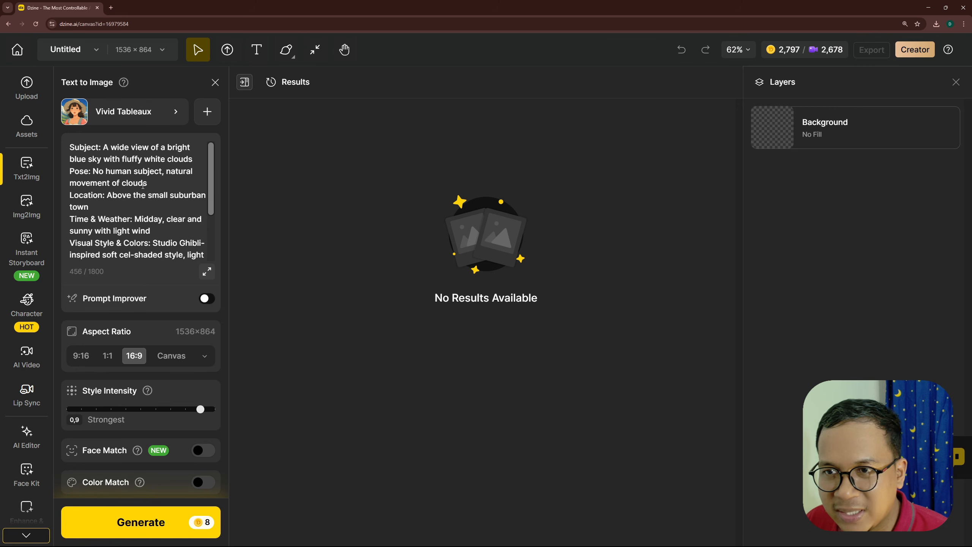
scroll(164, 200, down, 3)
scroll(195, 373, down, 3)
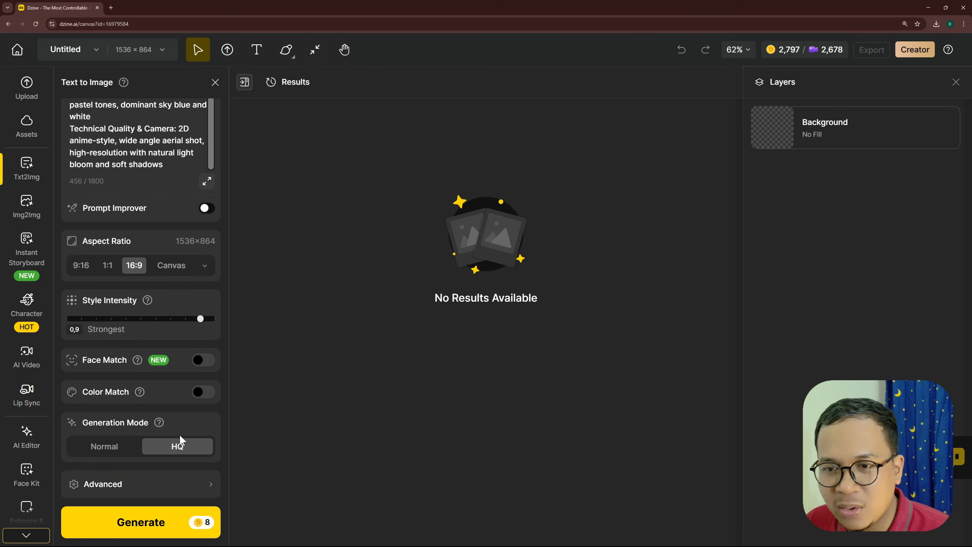
click(145, 531)
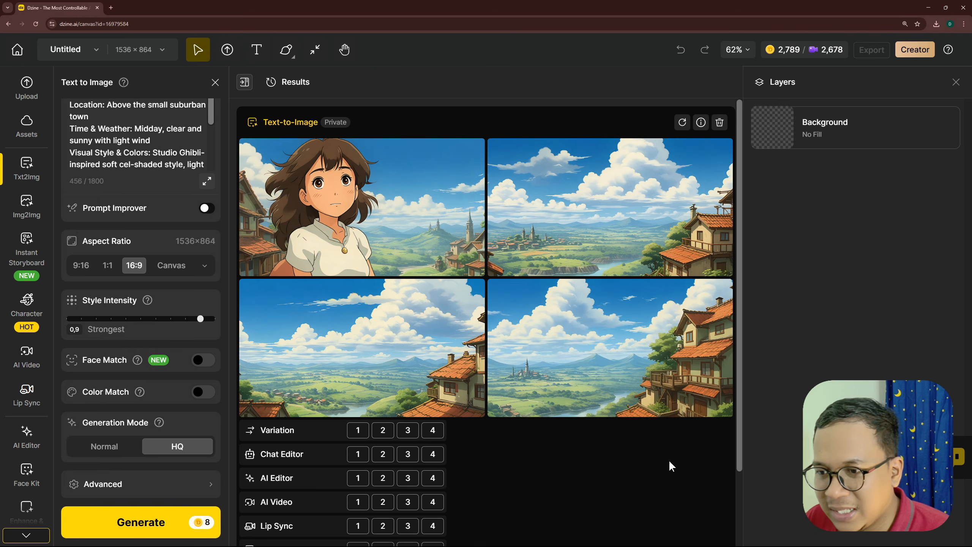
- Preview the generated sky and clouds images at large size, one after another
scroll(647, 368, down, 1)
click(629, 337)
click(185, 261)
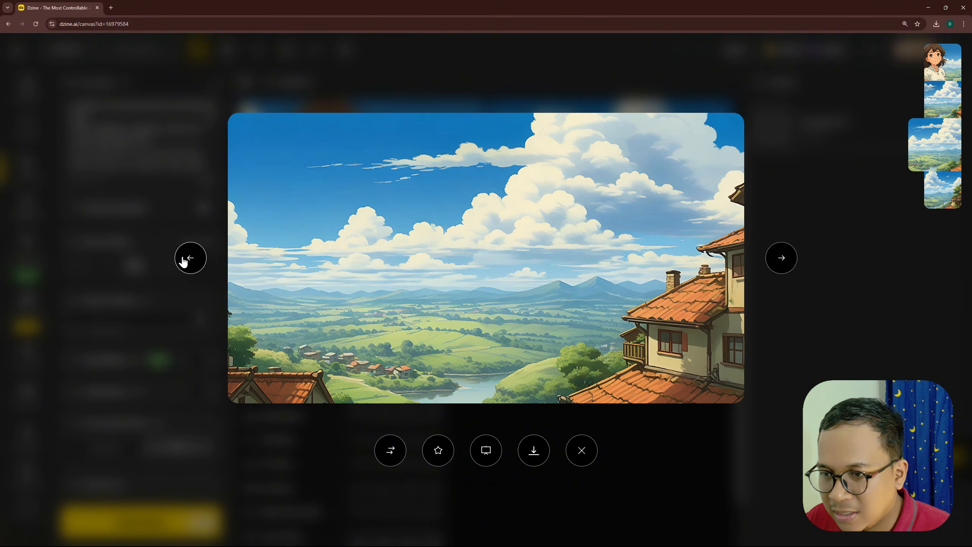
click(184, 260)
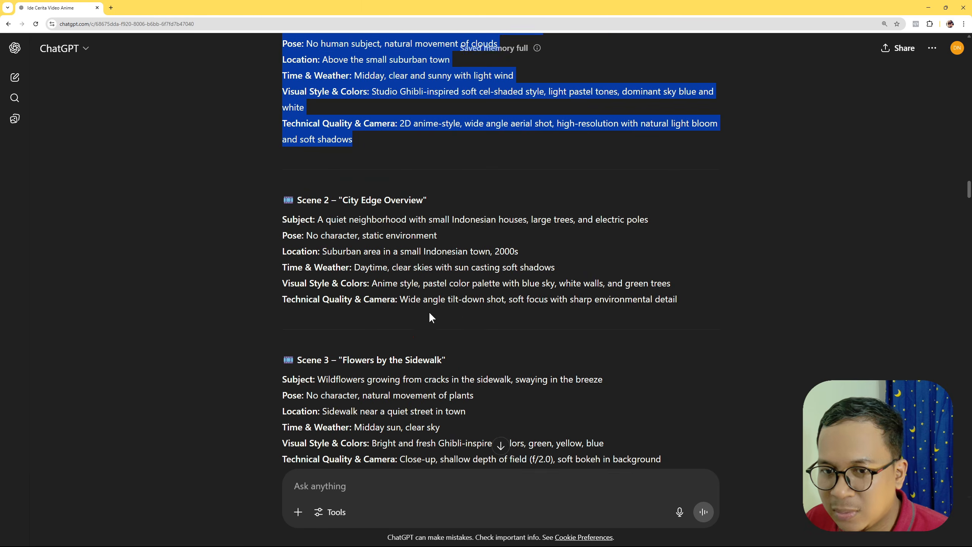
- Replace the prompt with ChatGPT's Scene 2 "City Edge Overview" text and generate its images with the same settings
drag(283, 217, 678, 298)
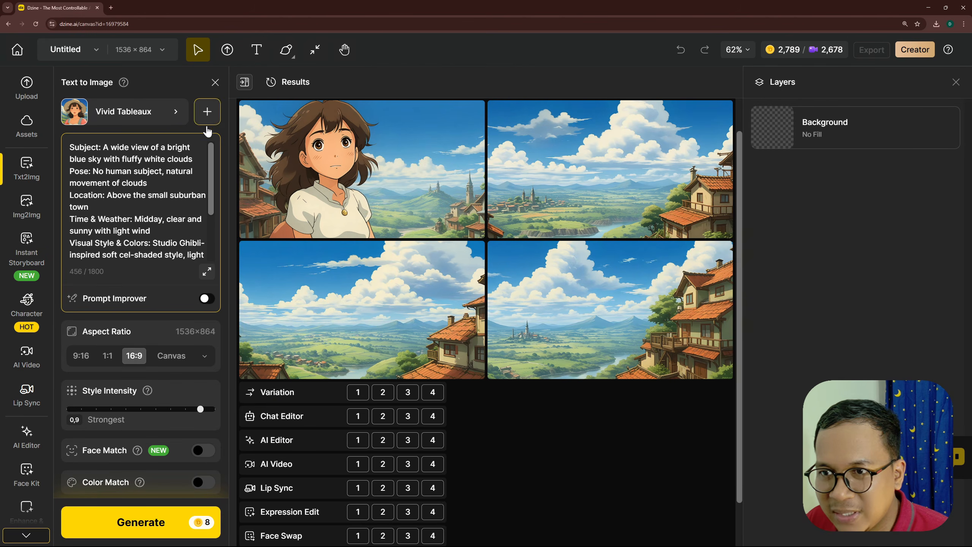
click(125, 169)
key(ctrl+a)
key(ctrl+v)
scroll(147, 200, up, 5)
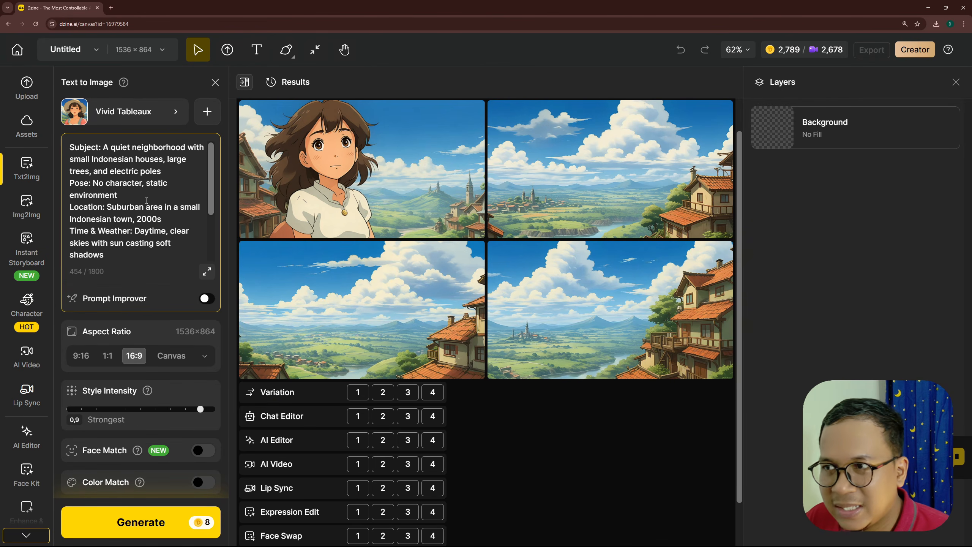
scroll(150, 206, down, 3)
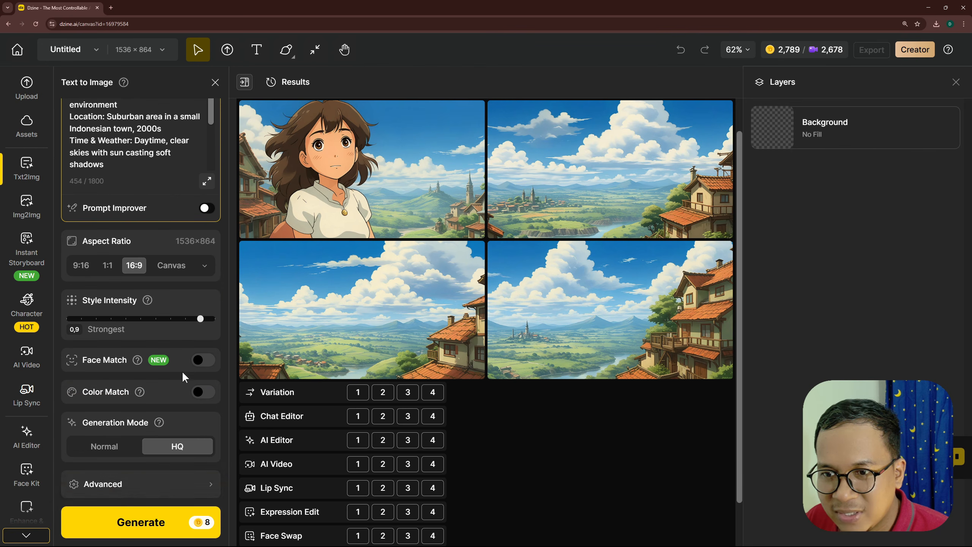
click(141, 522)
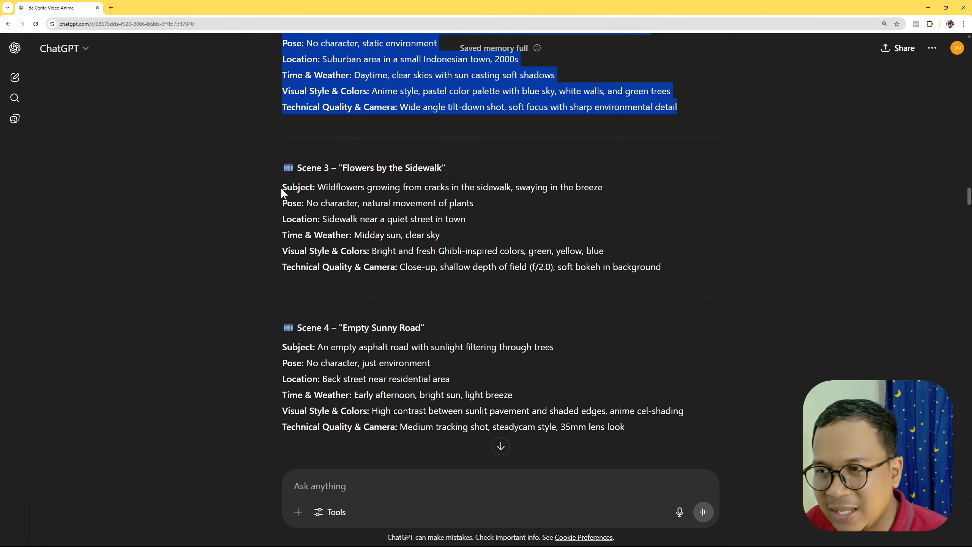
- Copy the Scene 3 "Flowers by the Sidewalk" prompt from ChatGPT over the current Dzine prompt and generate its images
drag(282, 188, 679, 269)
key(ctrl+c)
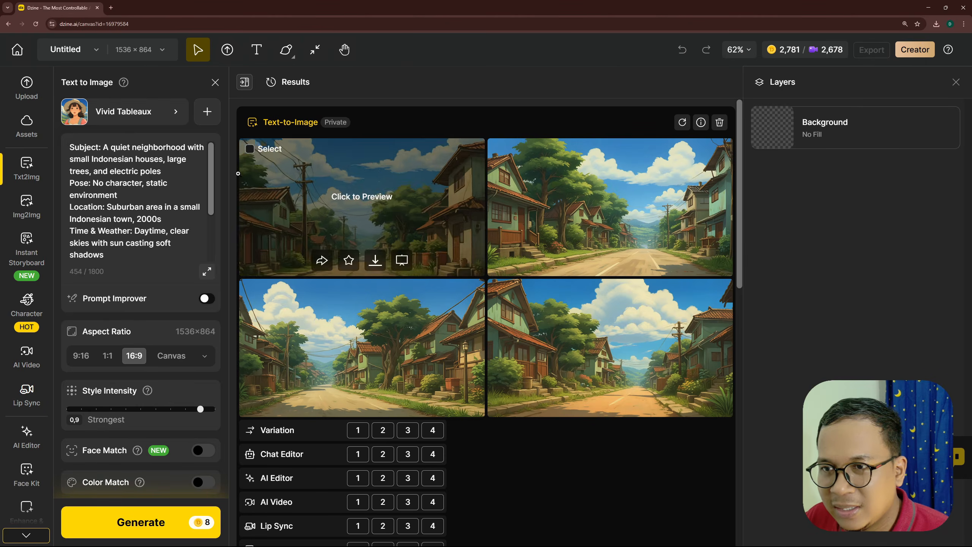
click(158, 218)
key(ctrl+a)
key(ctrl+v)
click(127, 522)
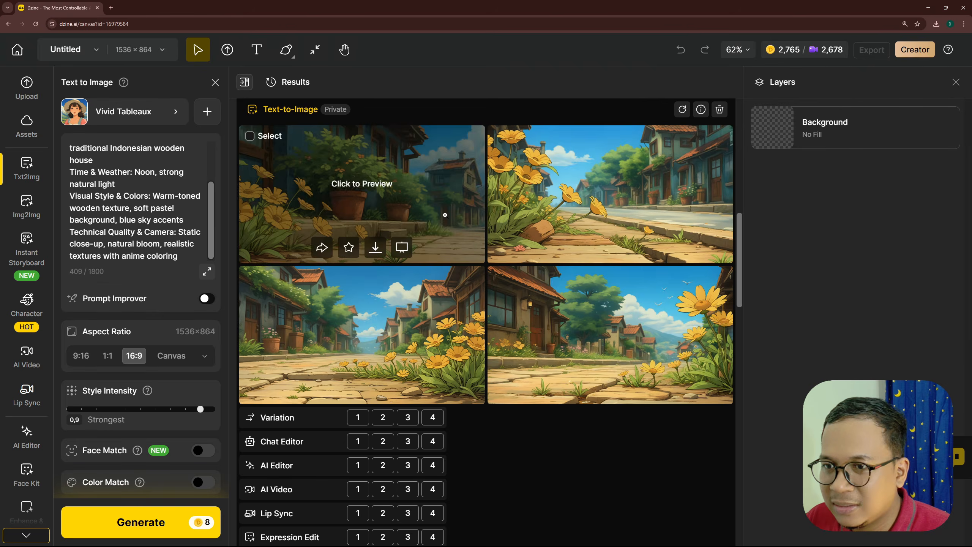
- Preview the generated sidewalk flower and sleeping cat images at large size, one after another
click(523, 325)
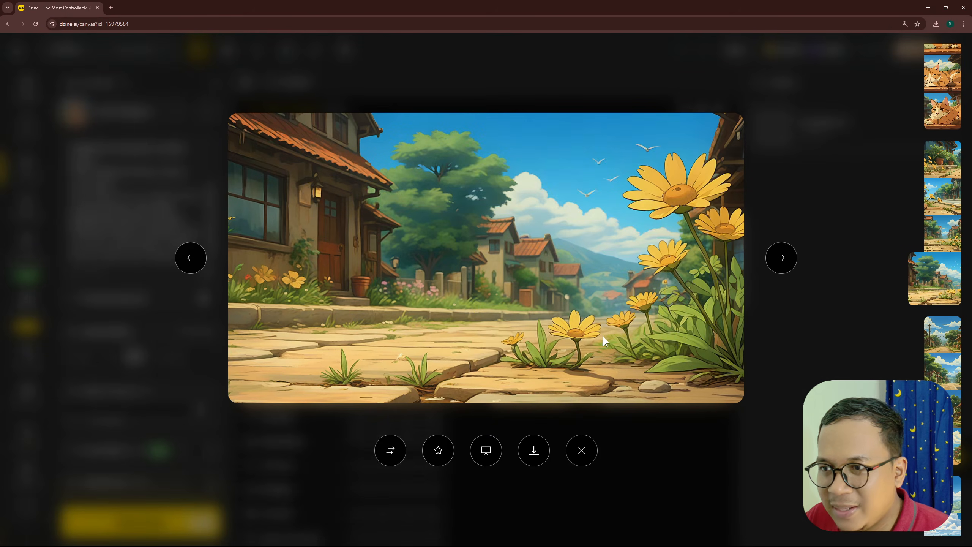
click(190, 259)
click(190, 259)
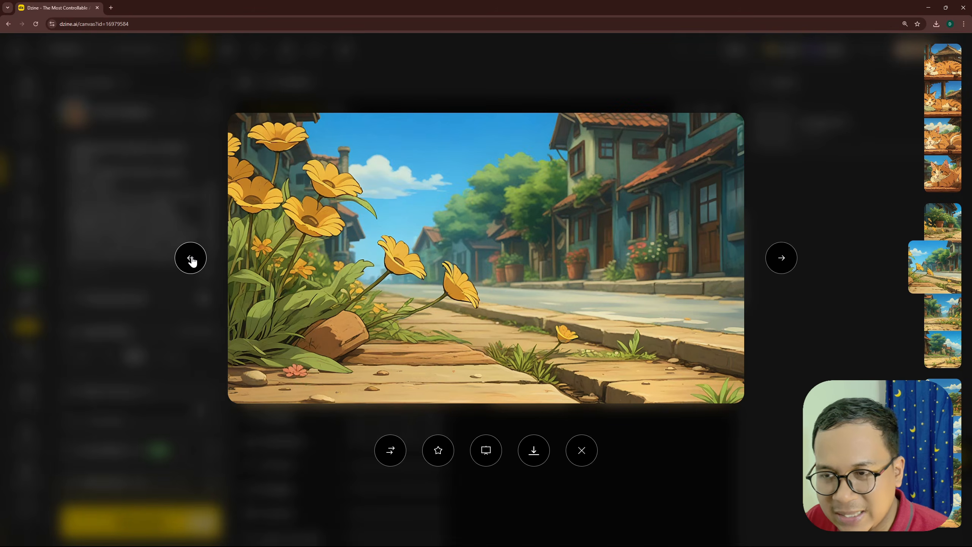
click(191, 259)
click(194, 262)
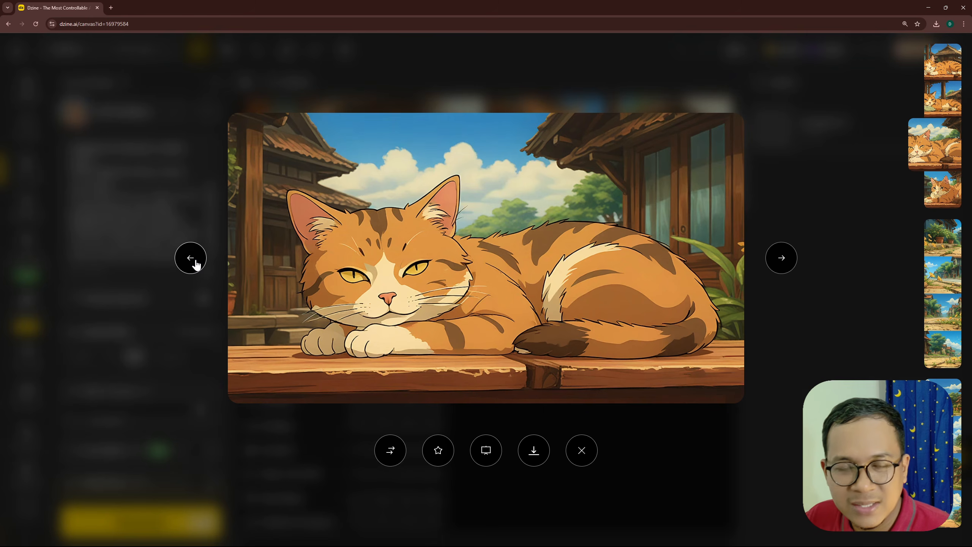
click(196, 264)
click(196, 264)
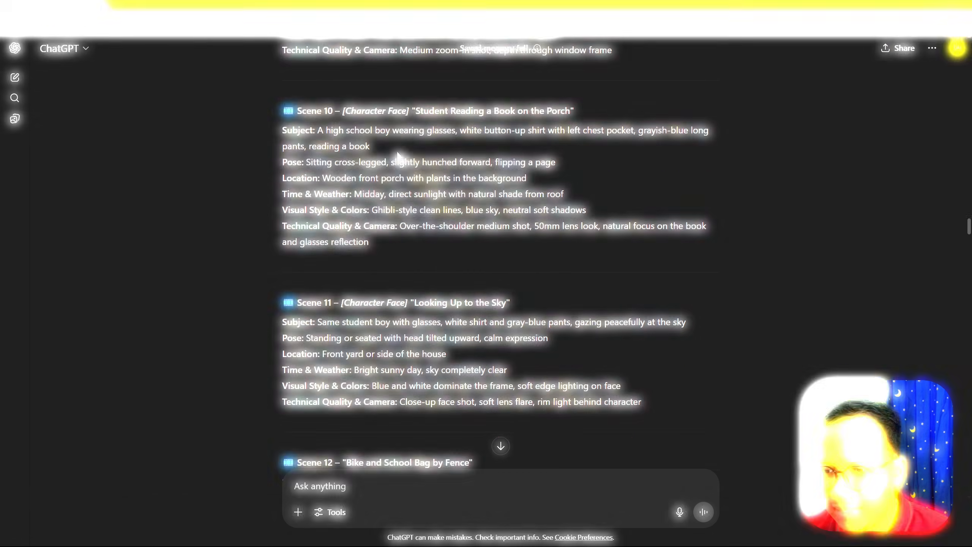
- Switch to ChatGPT and examine the "[Character Face]" tag in the Scene 10 "Student Reading a Book on the Porch" heading
scroll(356, 187, up, 1)
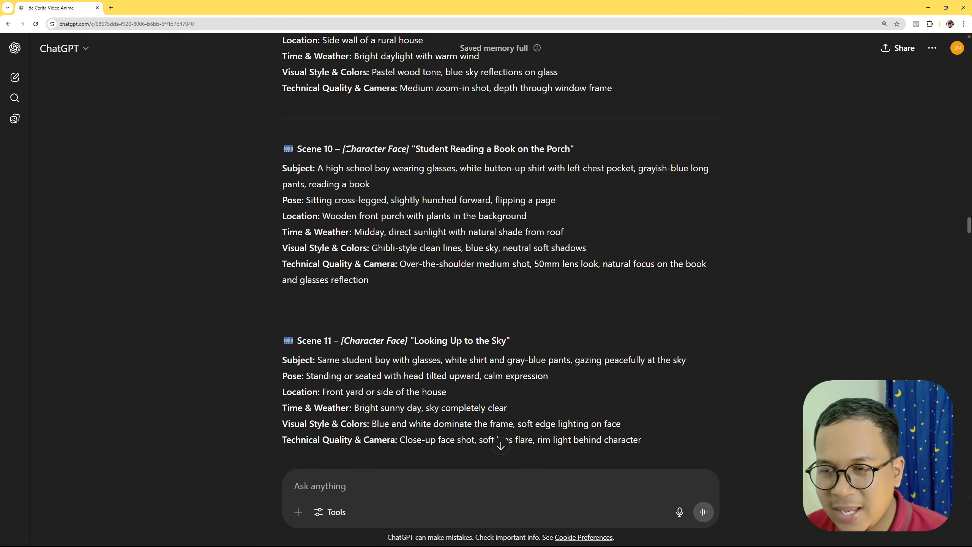
drag(345, 149, 410, 149)
click(478, 146)
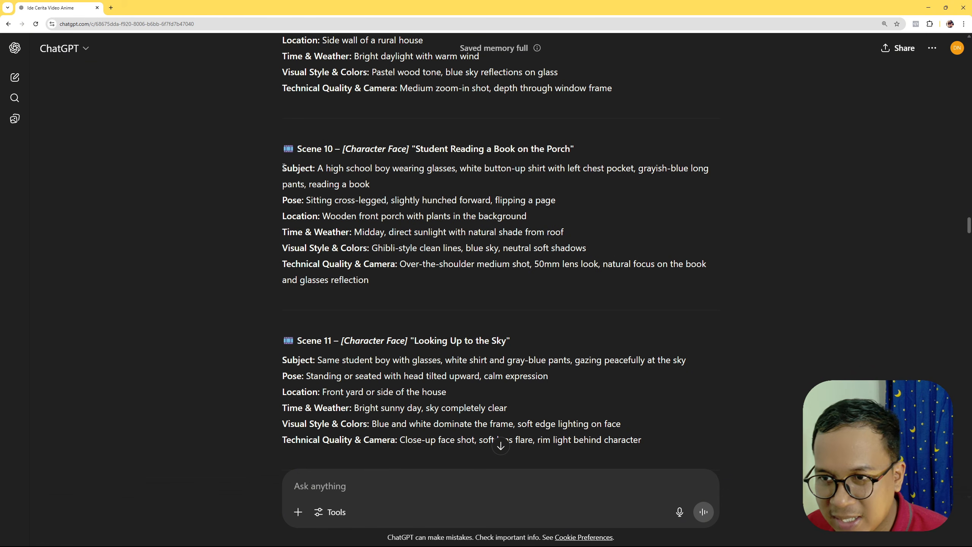
- Copy the Scene 10 "Student Reading a Book on the Porch" prompt from ChatGPT into the empty Dzine text-to-image prompt
drag(283, 167, 384, 284)
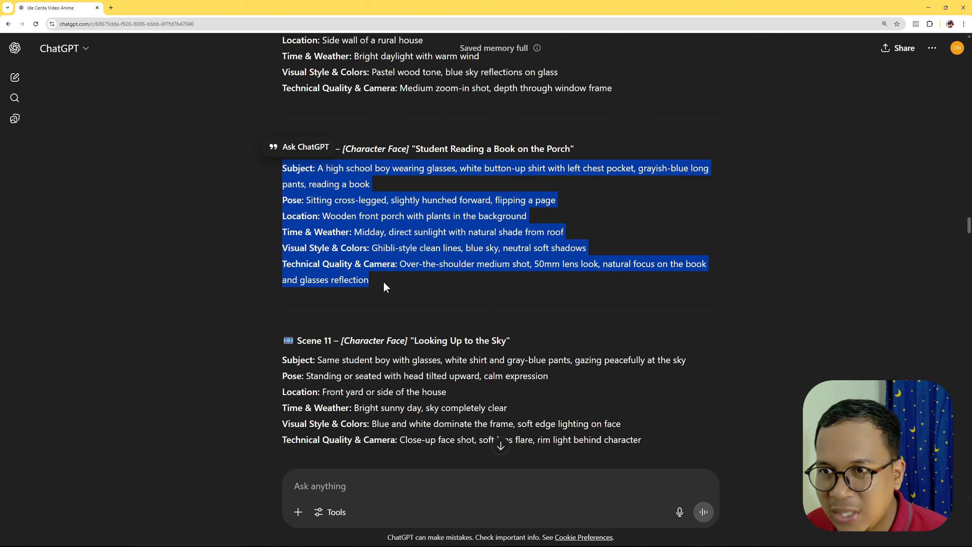
key(alt+Tab)
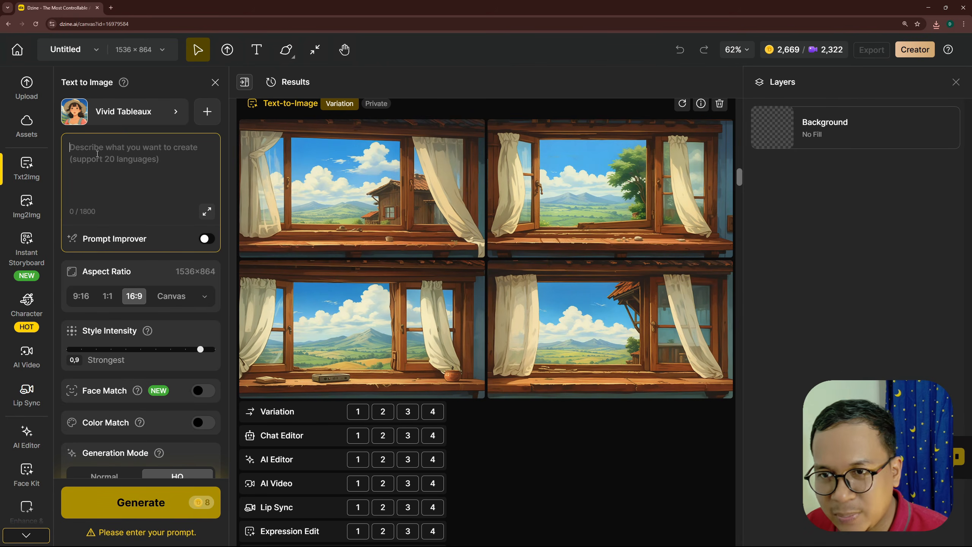
key(ctrl+v)
scroll(139, 194, up, 5)
scroll(139, 194, down, 2)
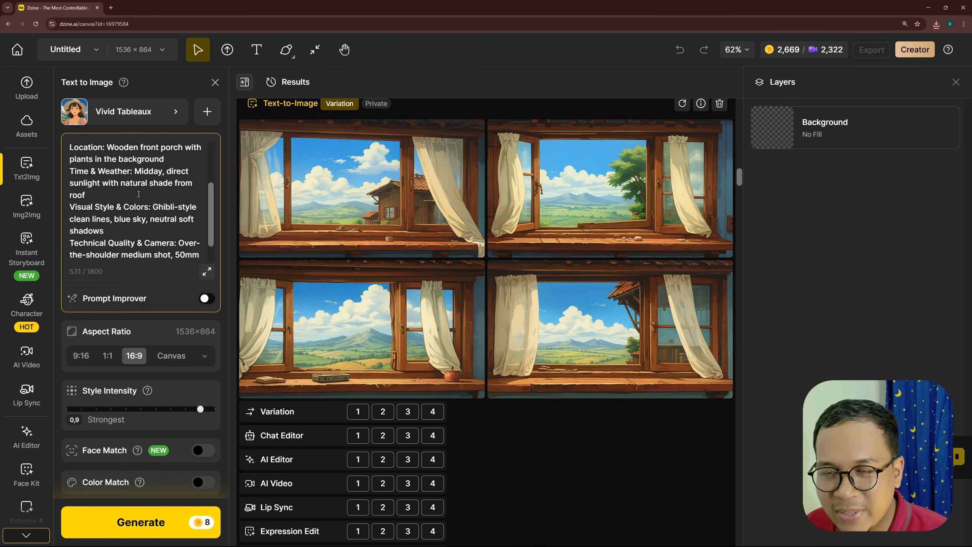
- Enable Face Match with an uploaded photo of the main character's face and generate the porch scene images in 16:9, HQ mode
scroll(138, 194, down, 6)
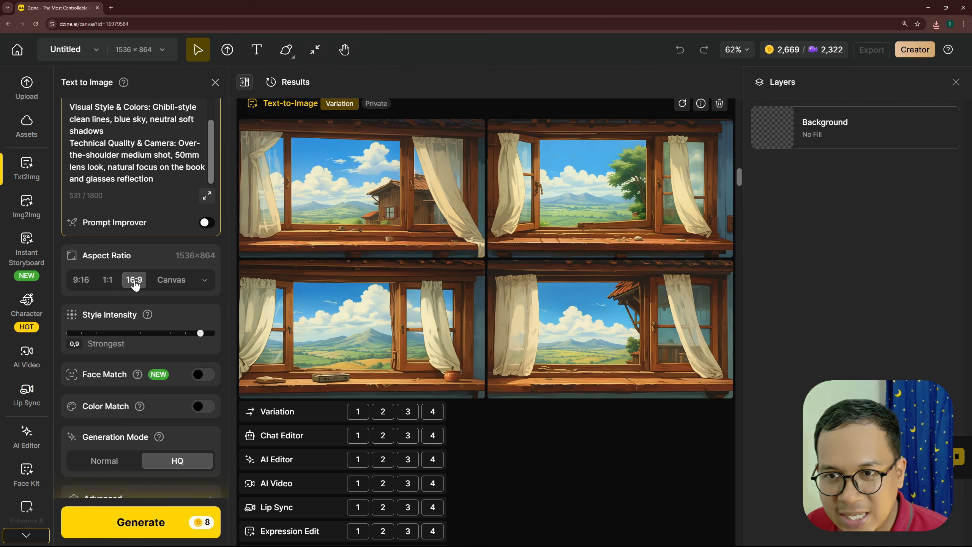
scroll(197, 337, down, 1)
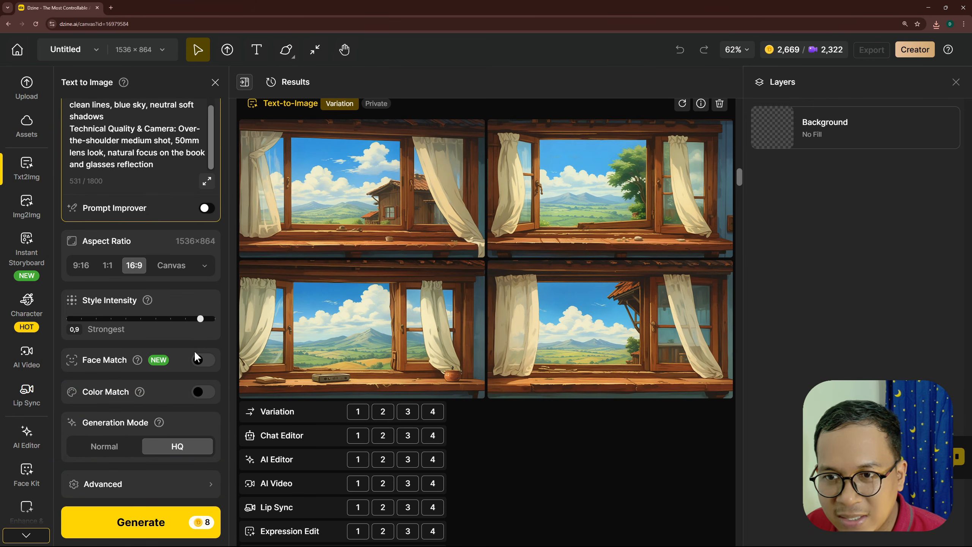
click(203, 364)
click(107, 391)
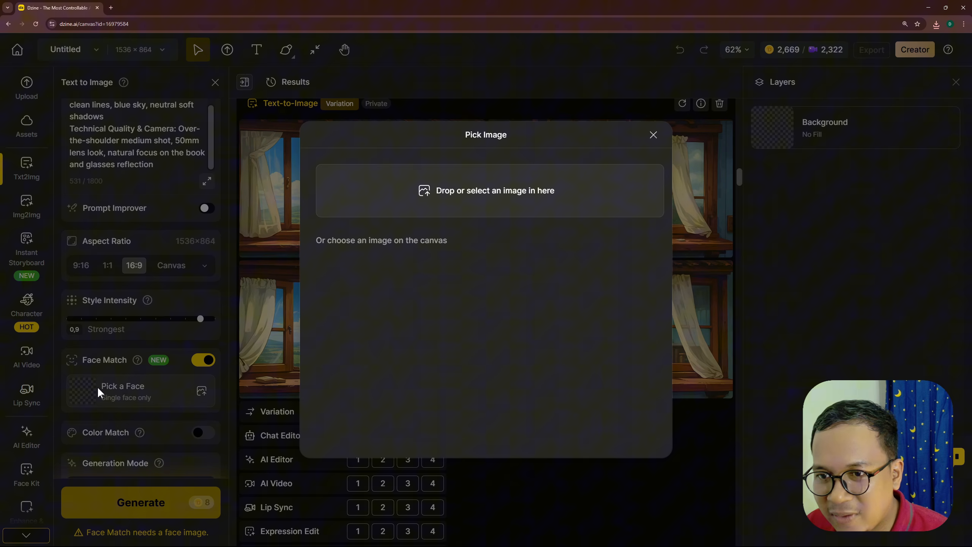
click(486, 190)
double_click(312, 155)
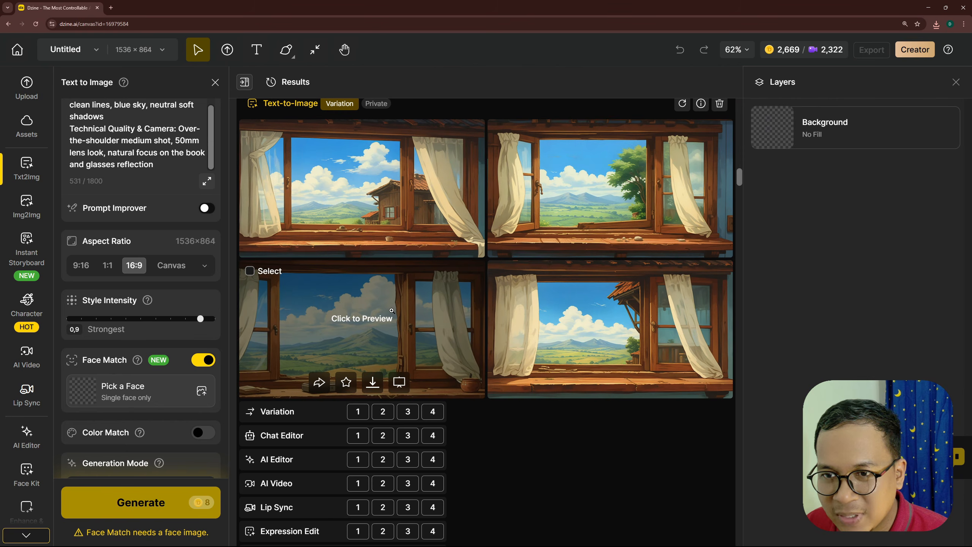
scroll(104, 391, down, 1)
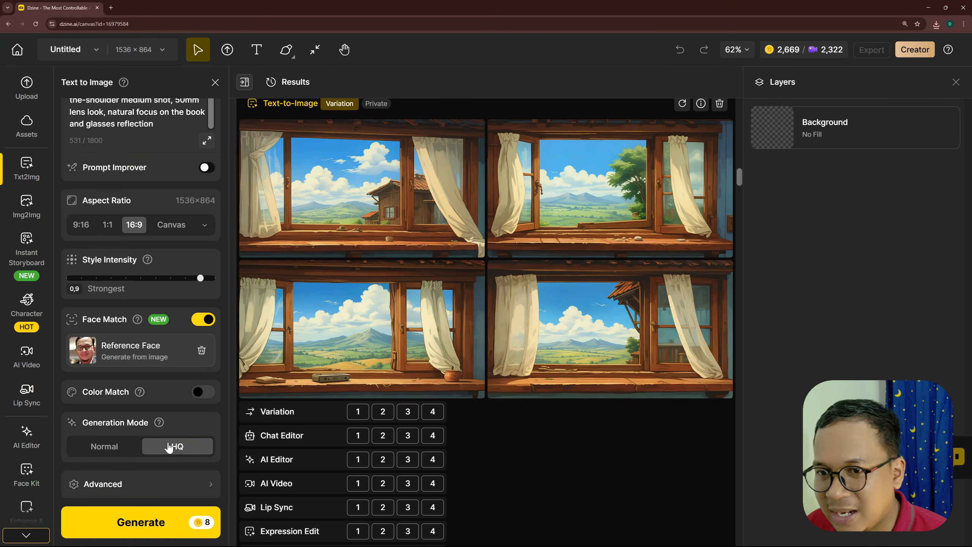
click(176, 517)
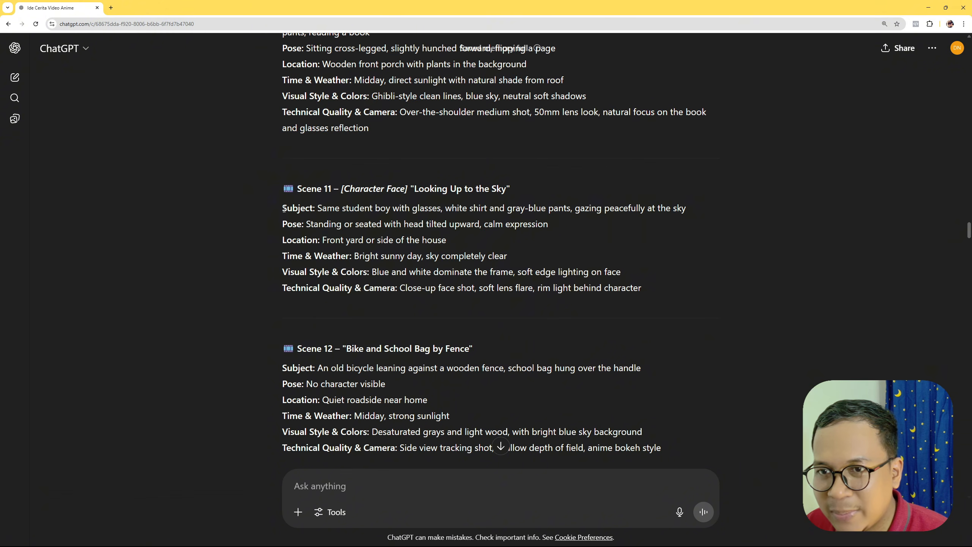
- Replace the prompt with ChatGPT's Scene 11 "Looking Up to the Sky" text and generate its images with the same reference face
drag(283, 208, 646, 284)
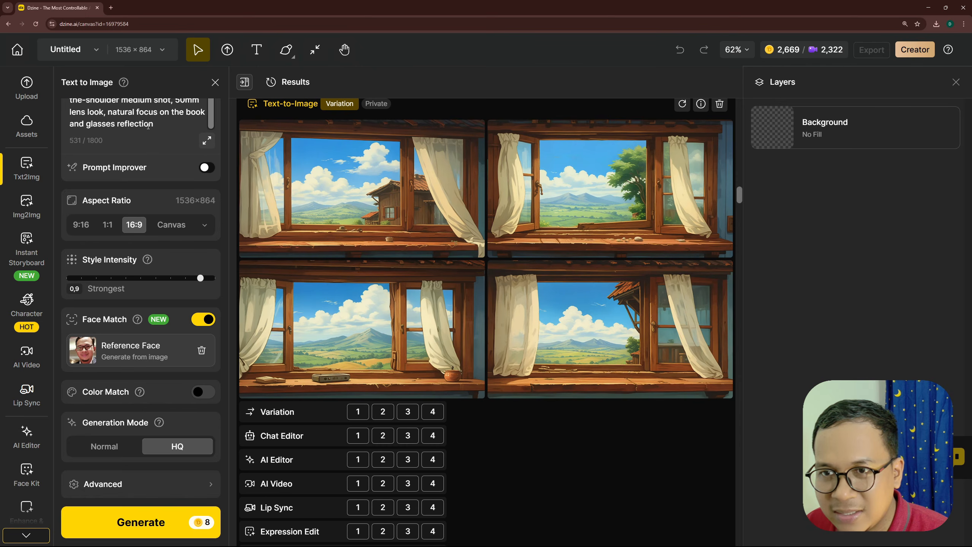
click(149, 126)
key(ctrl+a)
key(ctrl+v)
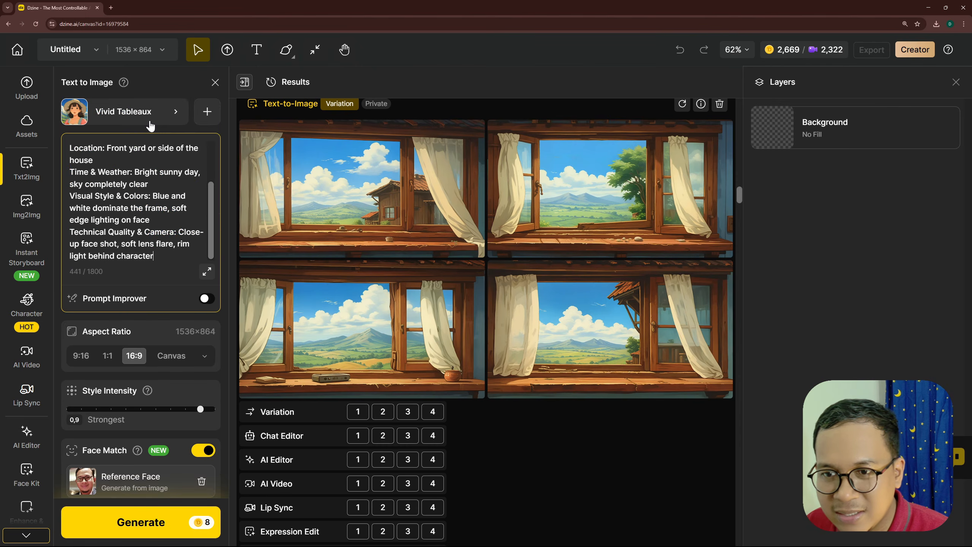
scroll(168, 268, down, 3)
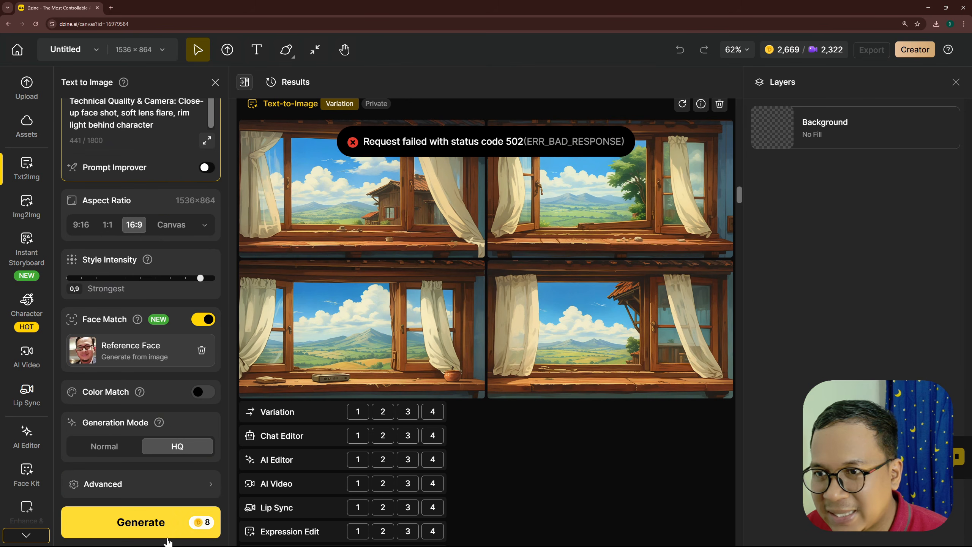
click(162, 521)
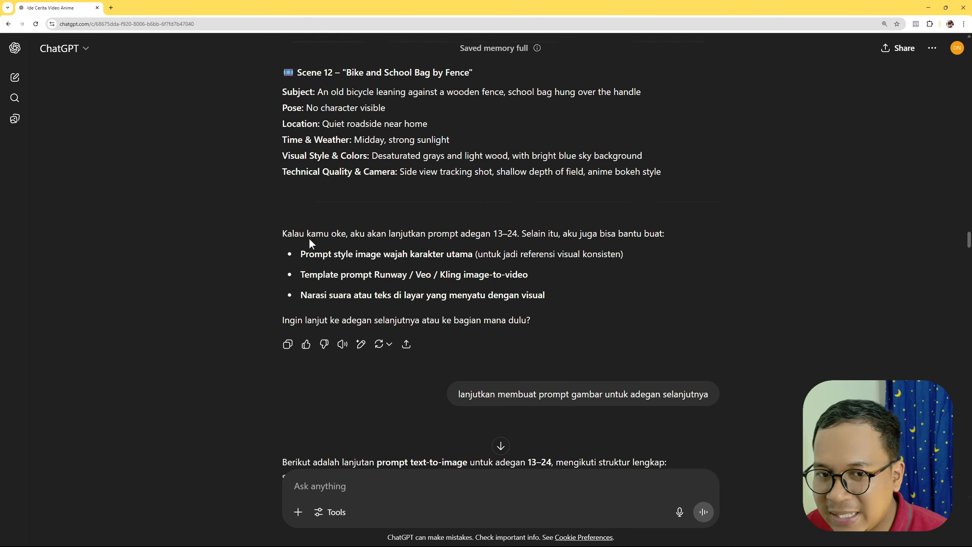
- Copy ChatGPT's Scene 15 "Sweeping the Yard" prompt over the current Dzine prompt and generate its images with Face Match on
scroll(322, 261, down, 10)
scroll(336, 281, down, 10)
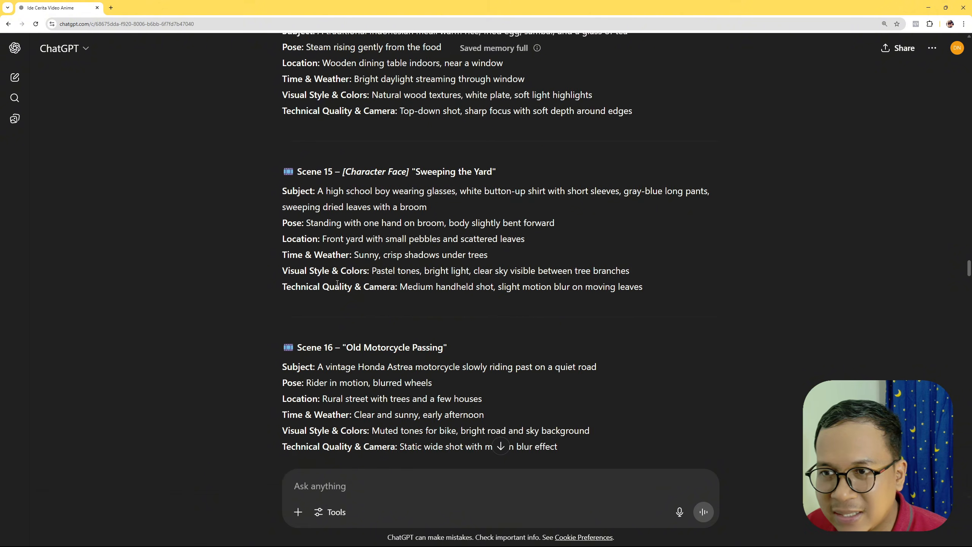
scroll(336, 281, up, 1)
drag(282, 232, 644, 331)
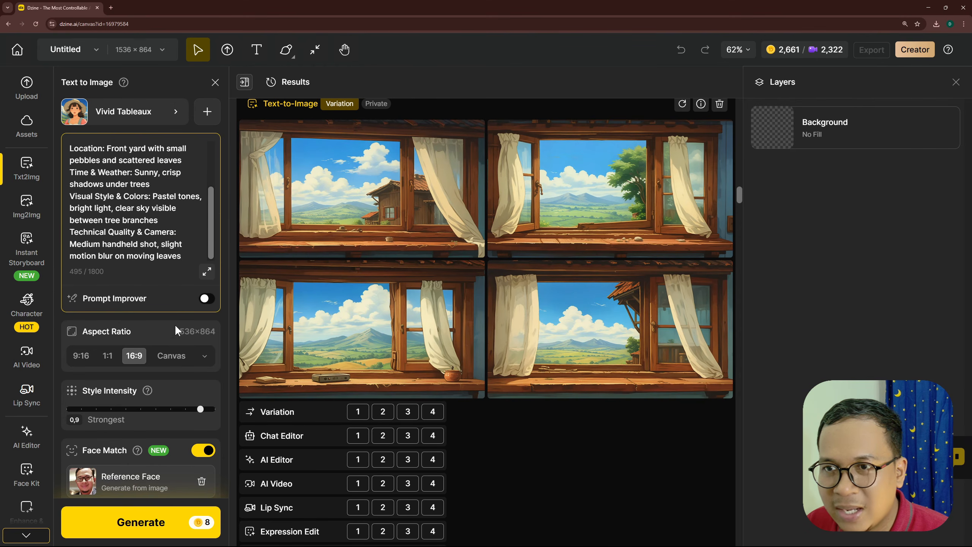
scroll(174, 324, down, 4)
scroll(134, 140, up, 6)
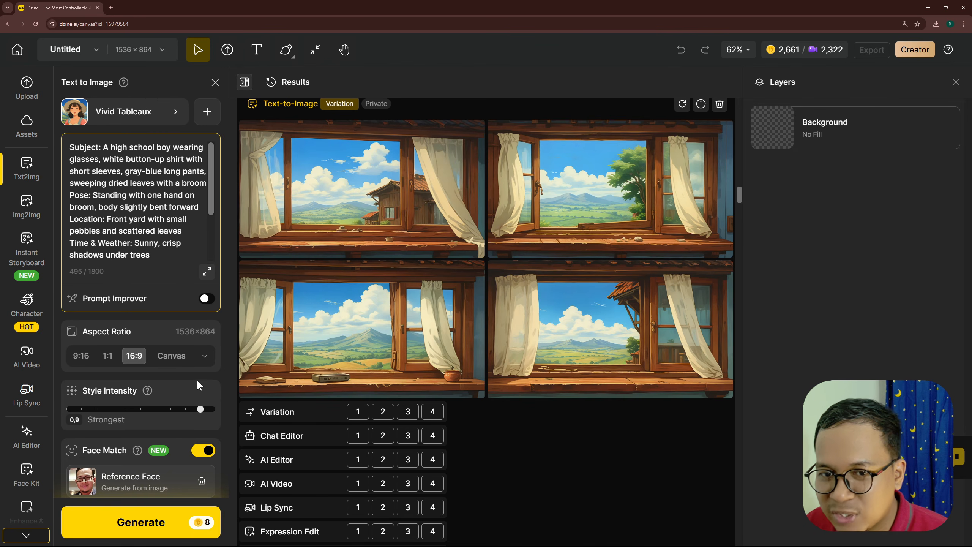
scroll(174, 400, down, 3)
click(134, 527)
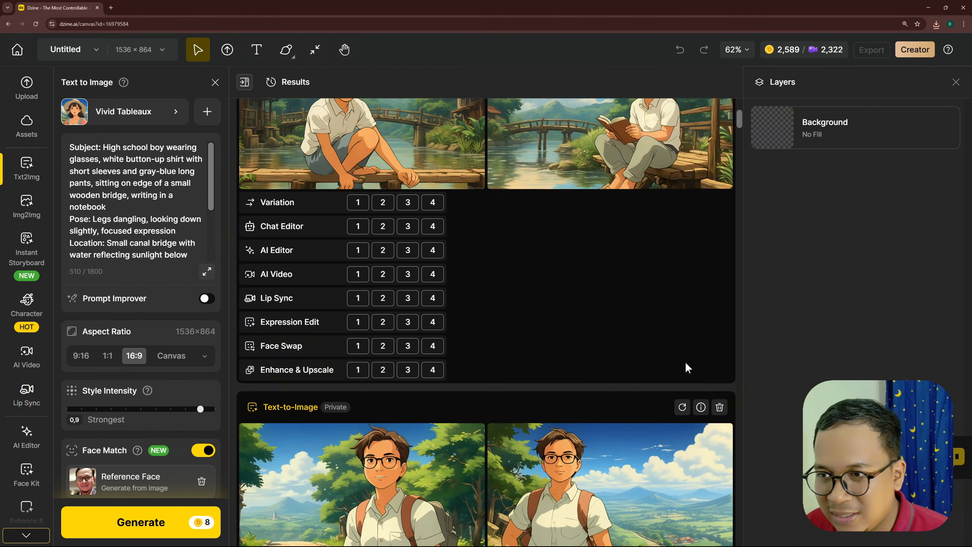
- Preview the generated images of the boy with glasses at large size, one after another, checking the character's face across scenes
scroll(687, 368, up, 5)
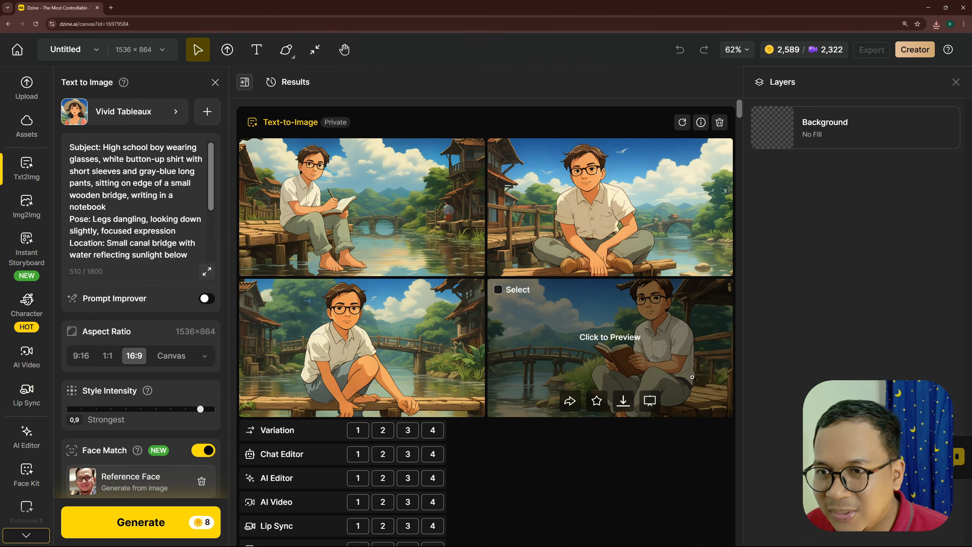
click(364, 207)
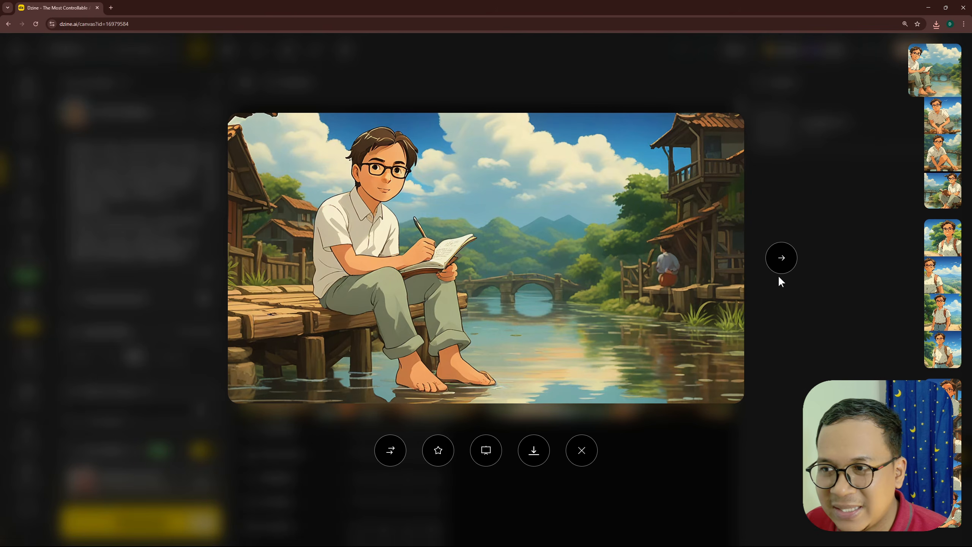
click(779, 263)
click(779, 264)
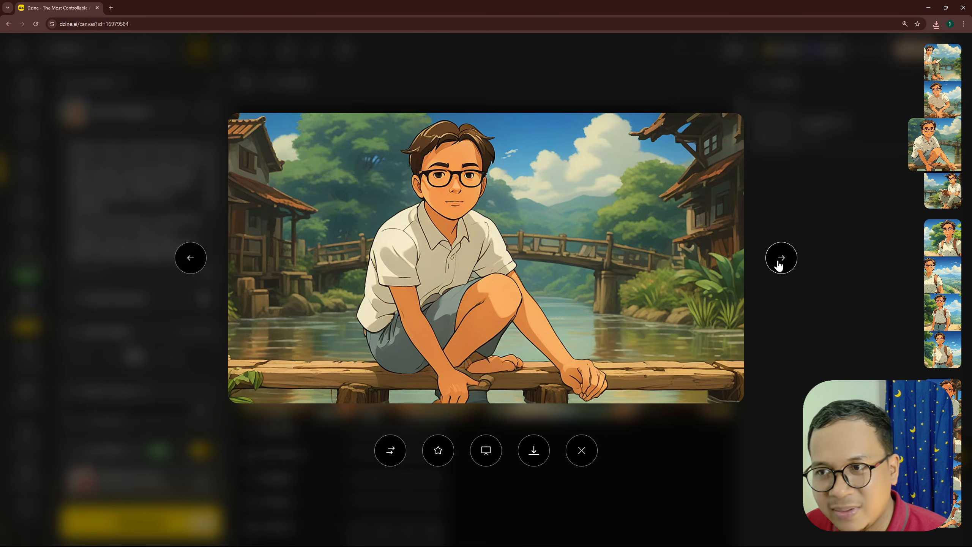
click(779, 264)
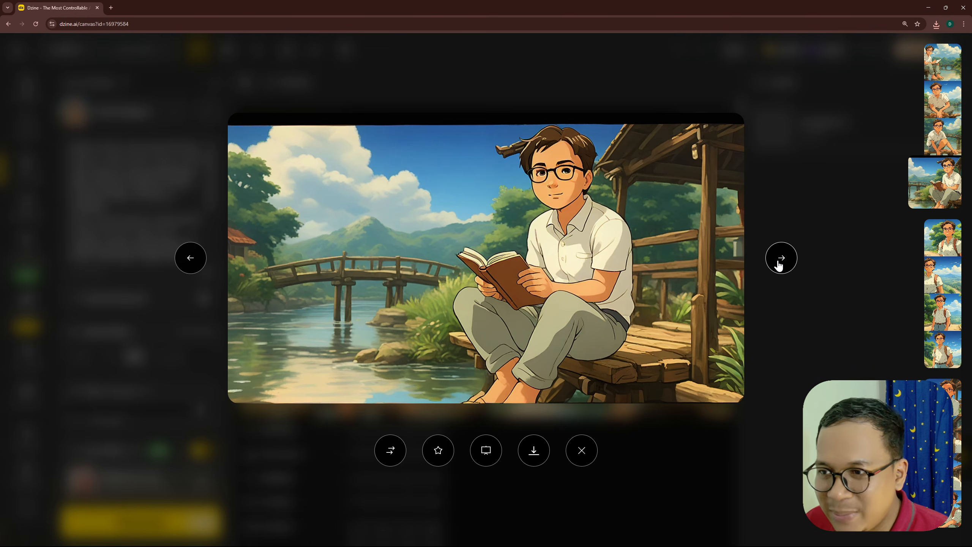
click(779, 264)
click(779, 264)
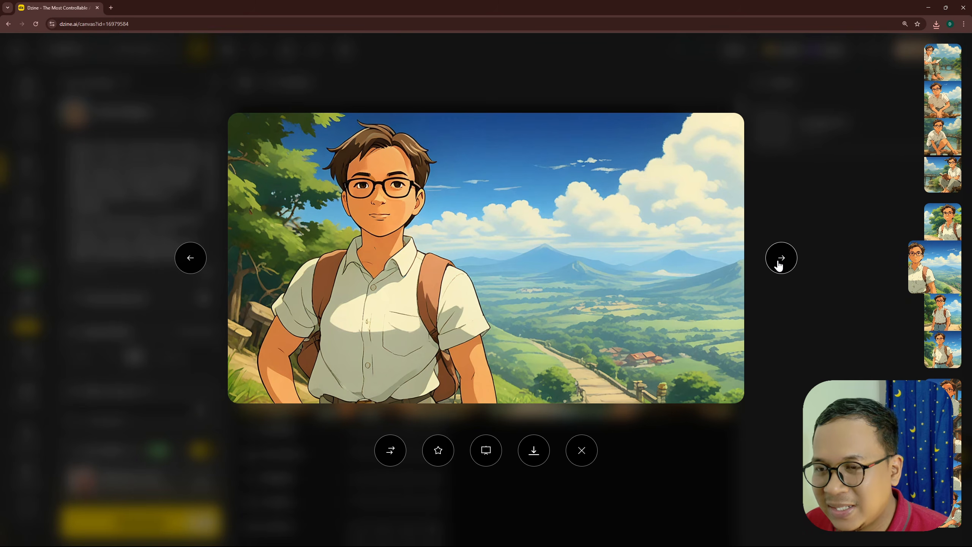
click(780, 263)
click(779, 263)
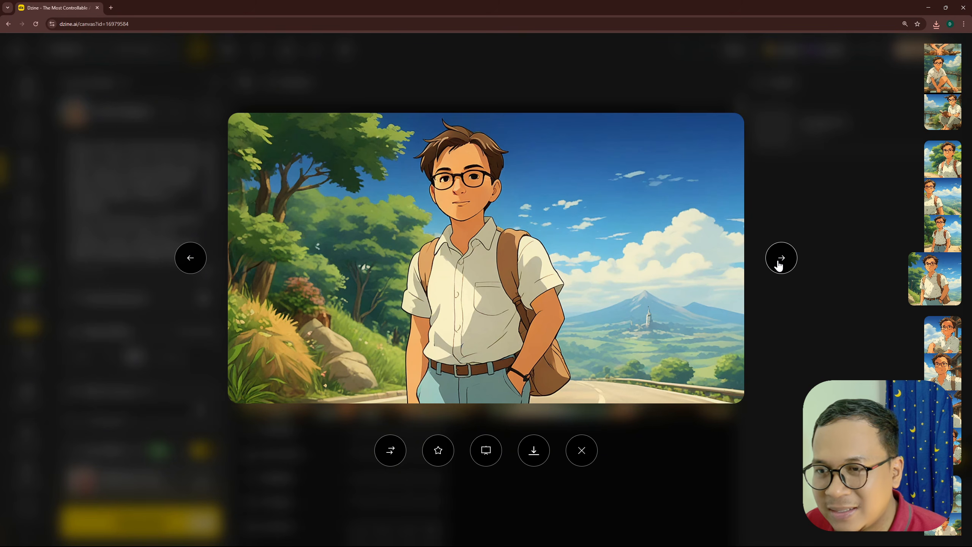
click(779, 263)
click(779, 263)
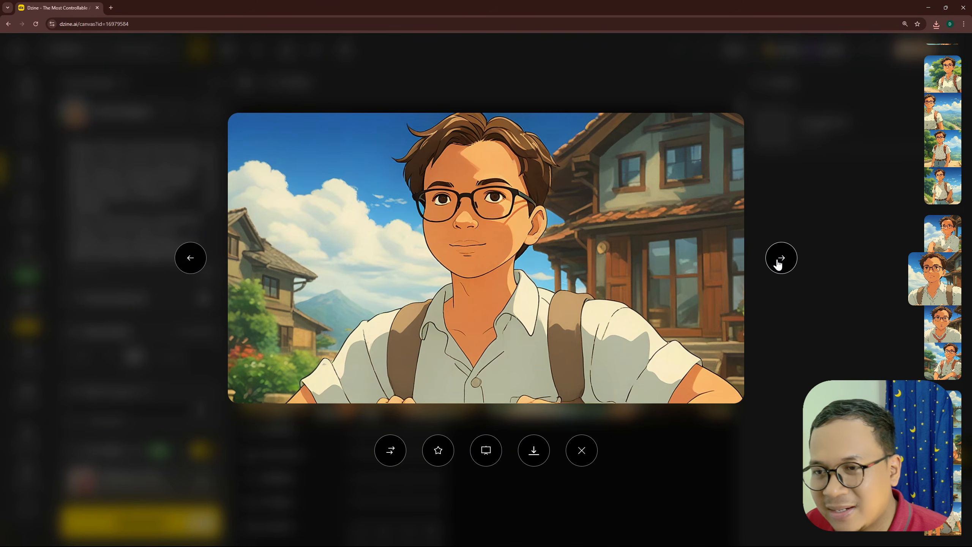
click(779, 264)
click(779, 264)
click(779, 264)
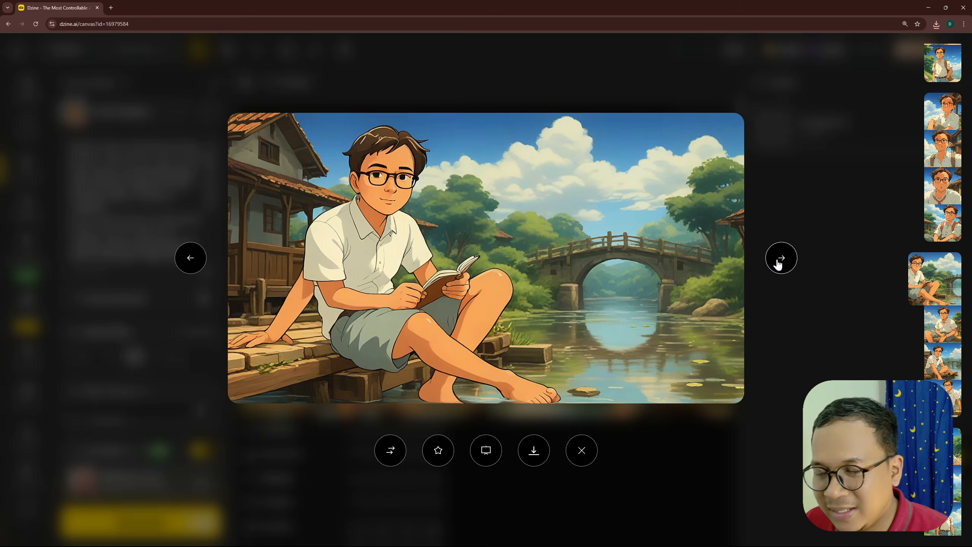
click(779, 263)
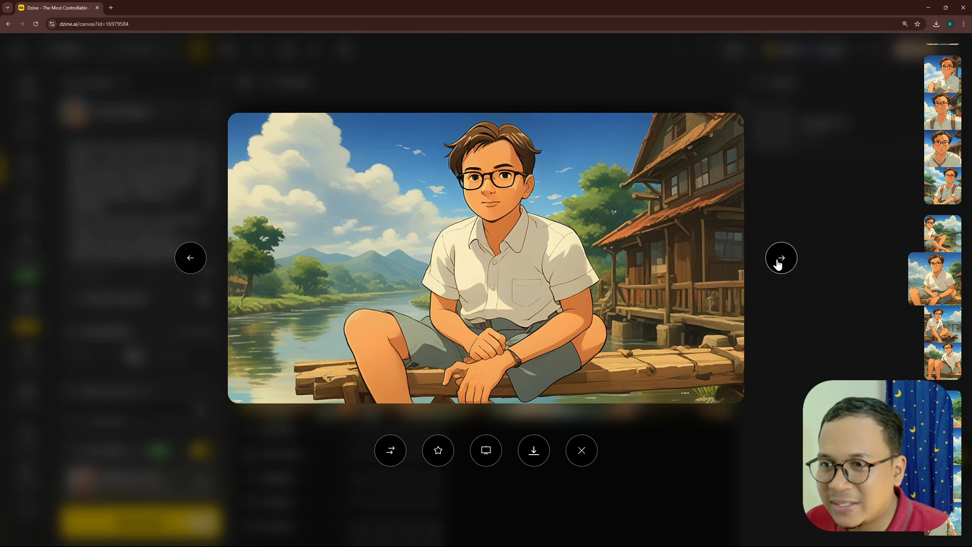
click(779, 264)
click(779, 264)
click(779, 264)
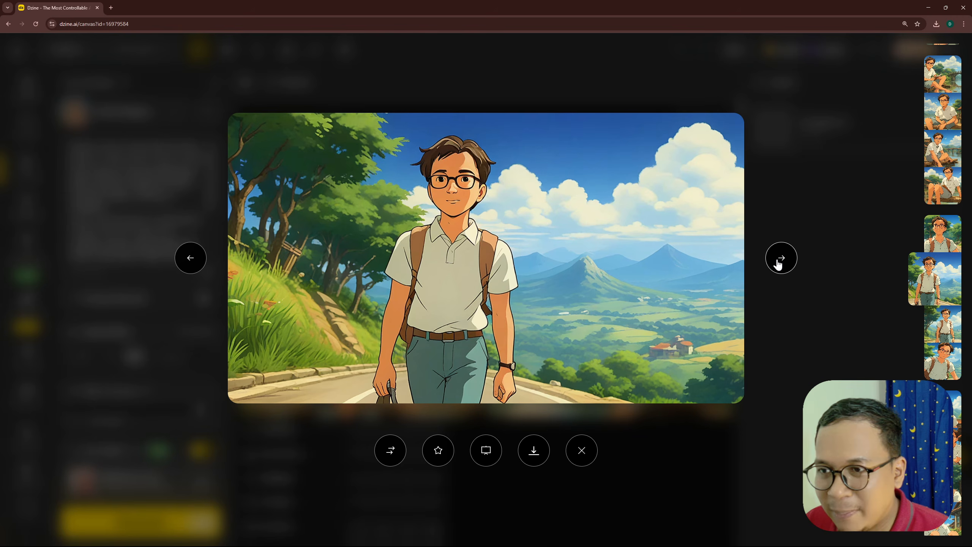
click(780, 264)
click(779, 263)
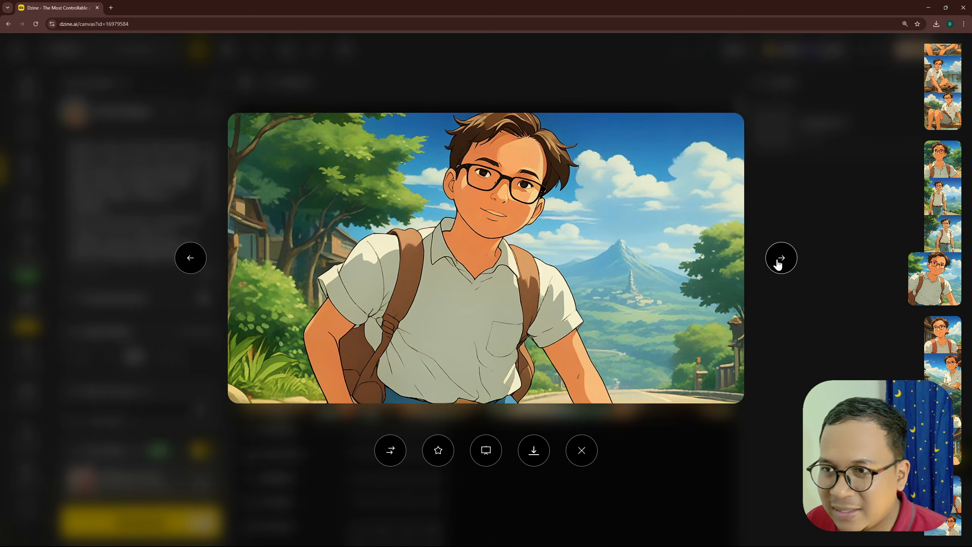
click(779, 264)
click(779, 264)
click(779, 263)
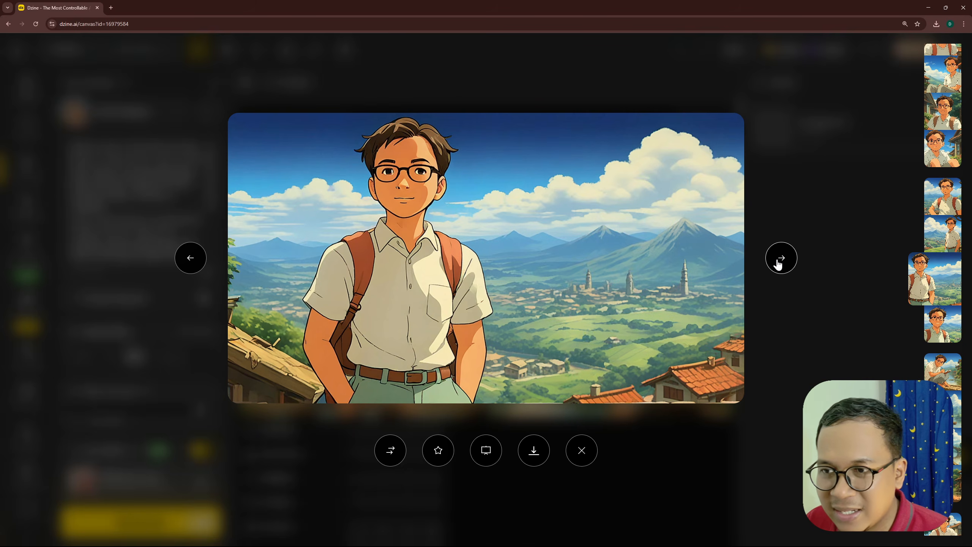
click(779, 264)
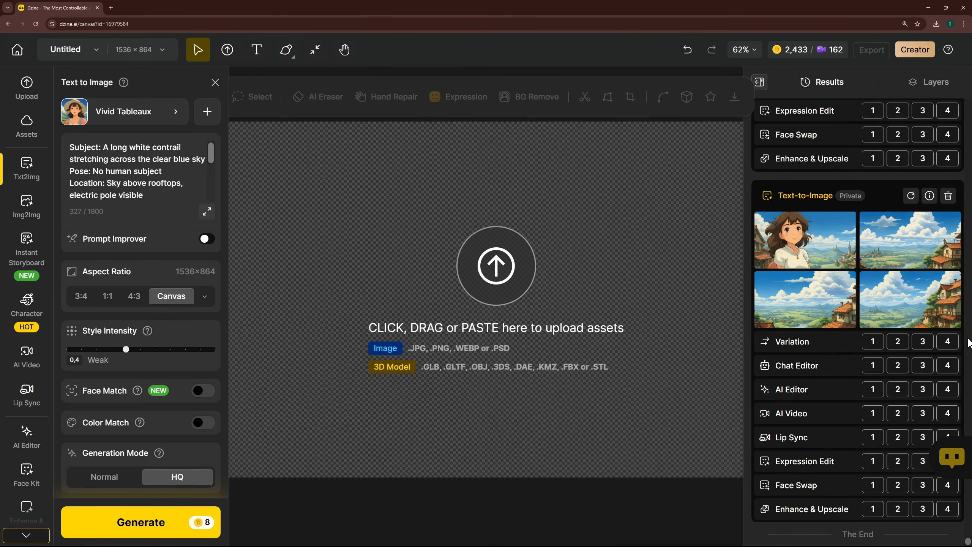
- Find the yellow sidewalk flower images in the results, compare their previews, and send the second image to AI Video
scroll(941, 406, up, 10)
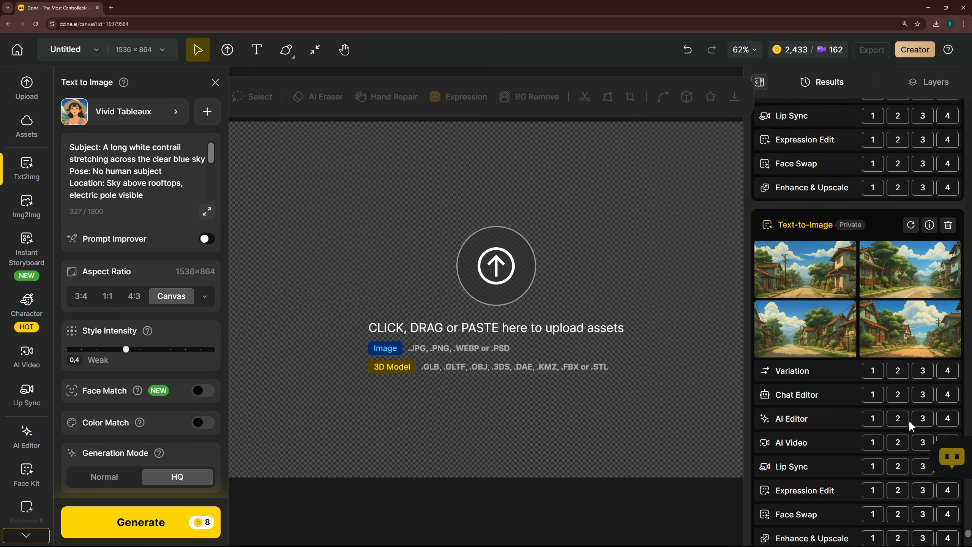
scroll(910, 419, up, 2)
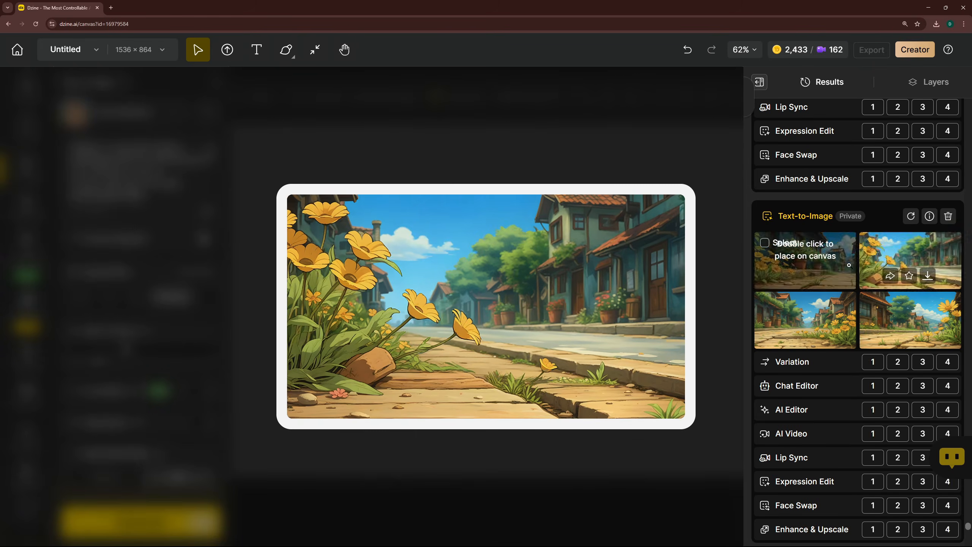
mouse_move(863, 265)
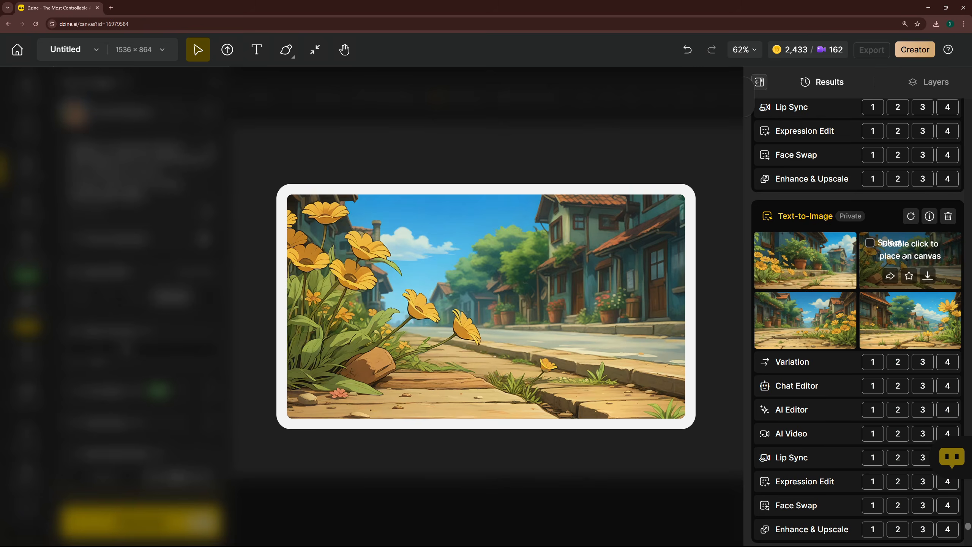
mouse_move(898, 307)
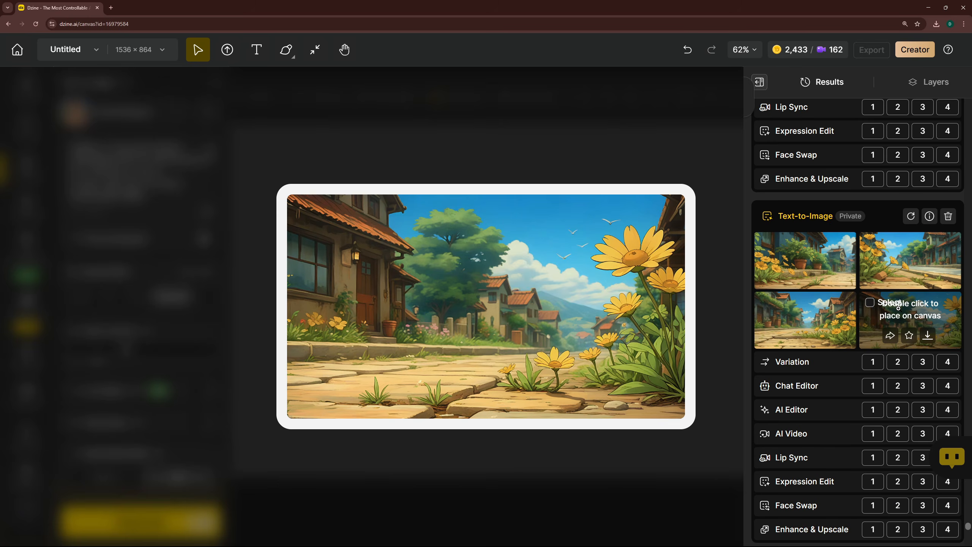
mouse_move(900, 262)
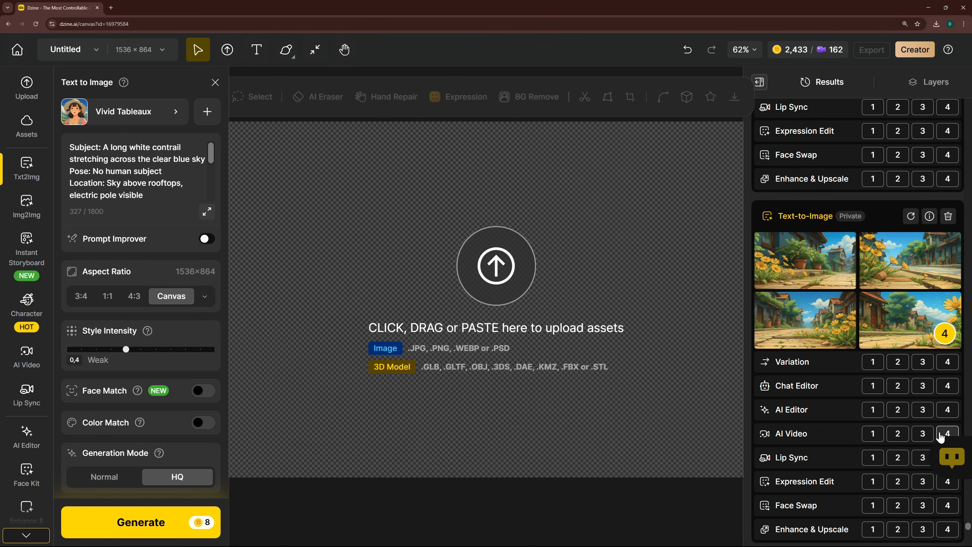
click(897, 435)
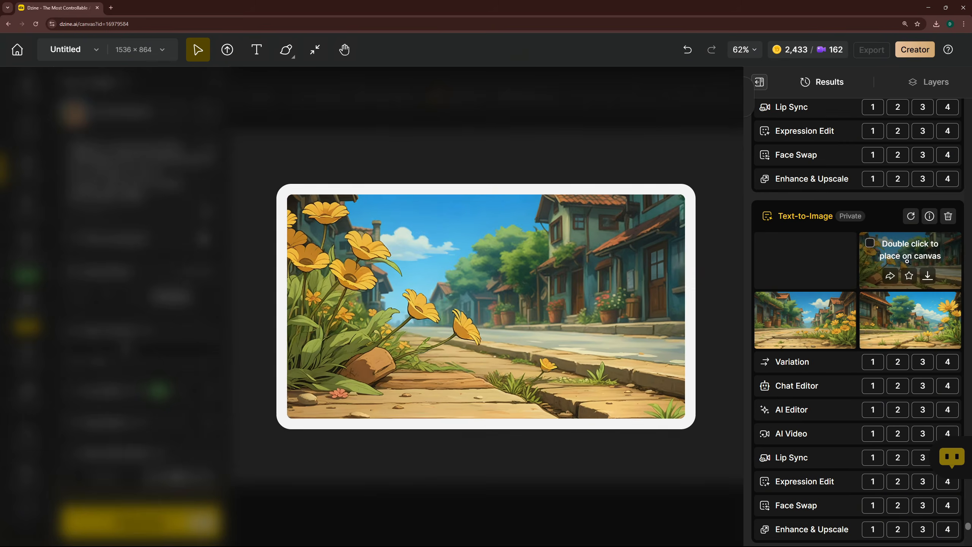
- Send the second yellow sidewalk flower image to AI Video and configure it to use Seedance Lite at 1080p output quality
scroll(908, 261, down, 2)
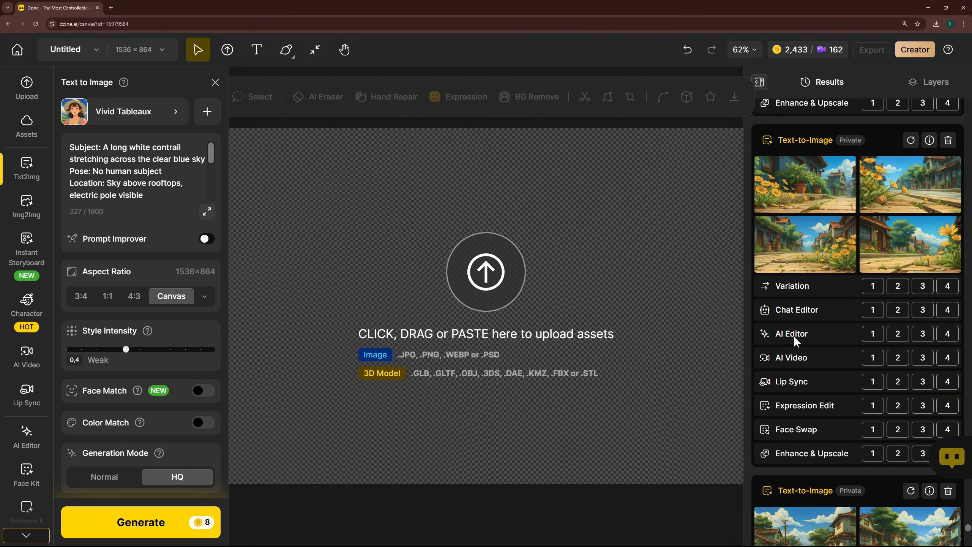
click(899, 359)
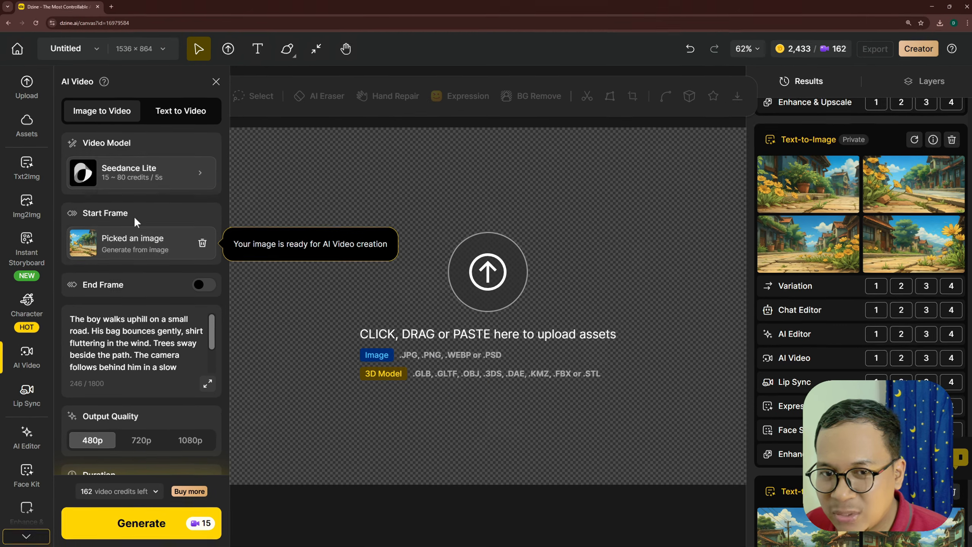
click(135, 174)
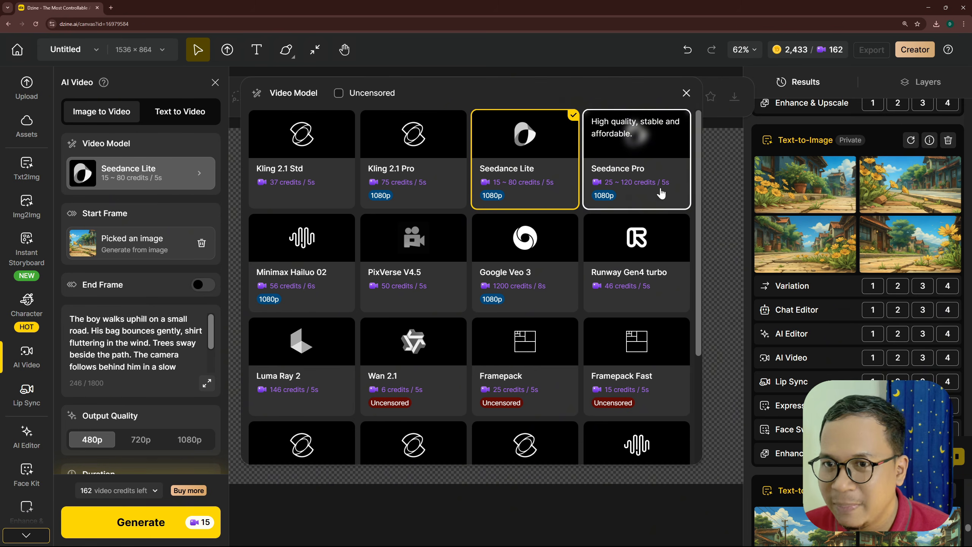
scroll(478, 230, down, 4)
scroll(495, 233, up, 2)
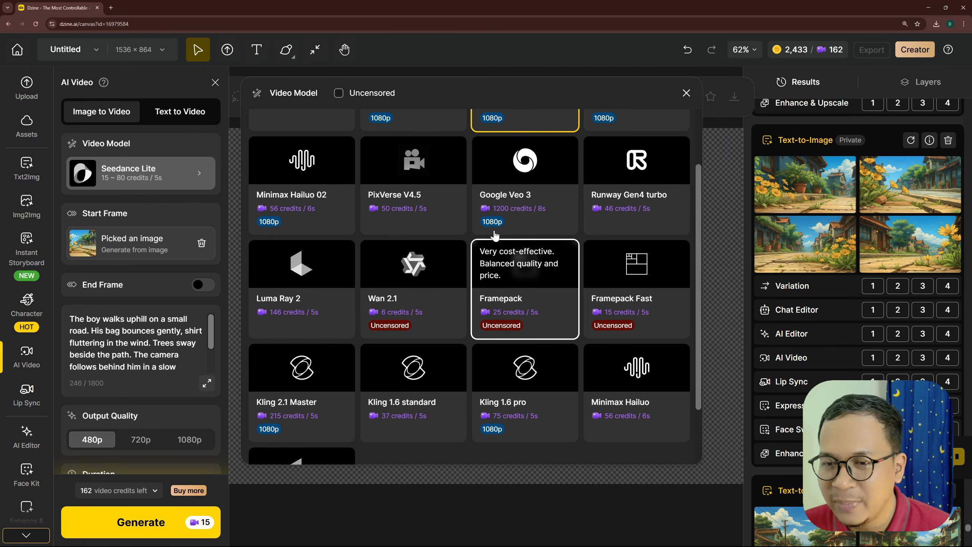
scroll(496, 236, up, 2)
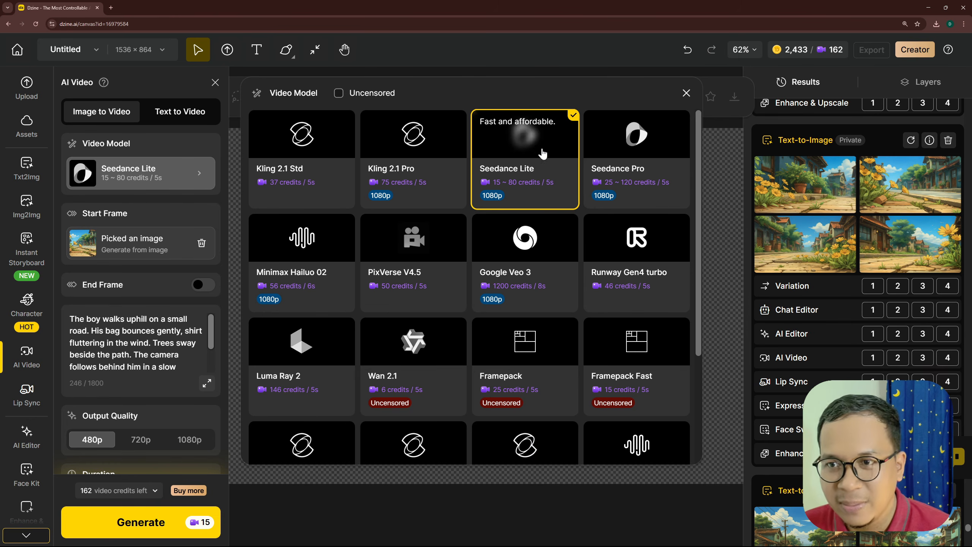
click(540, 160)
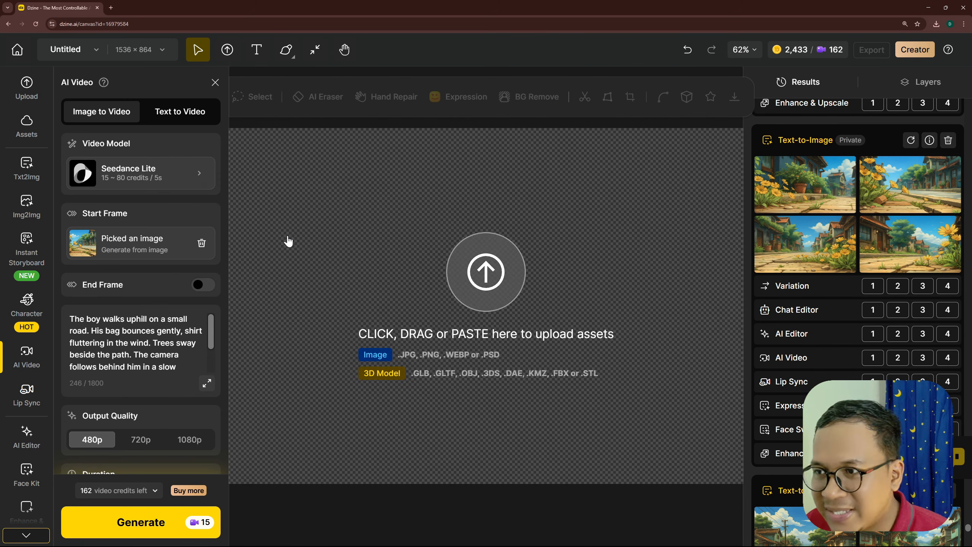
click(138, 178)
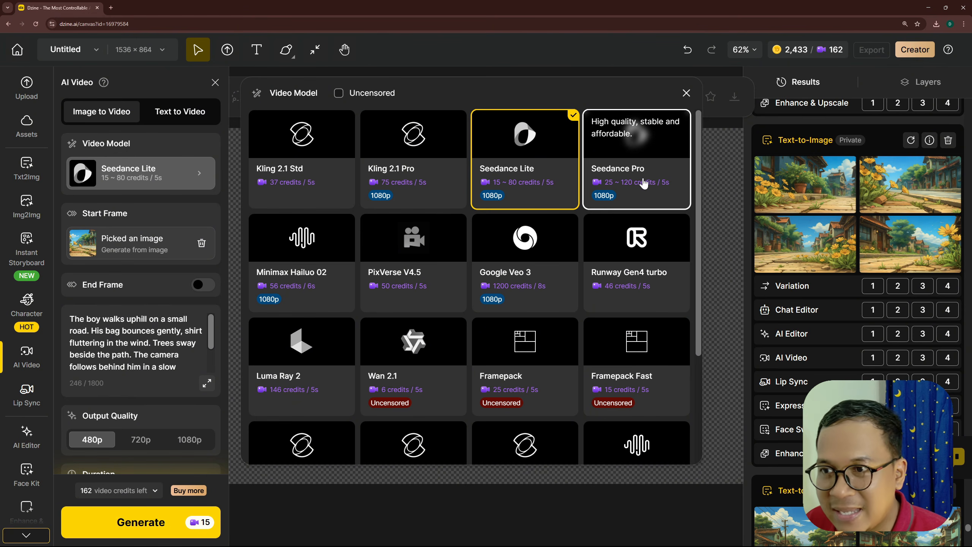
click(547, 168)
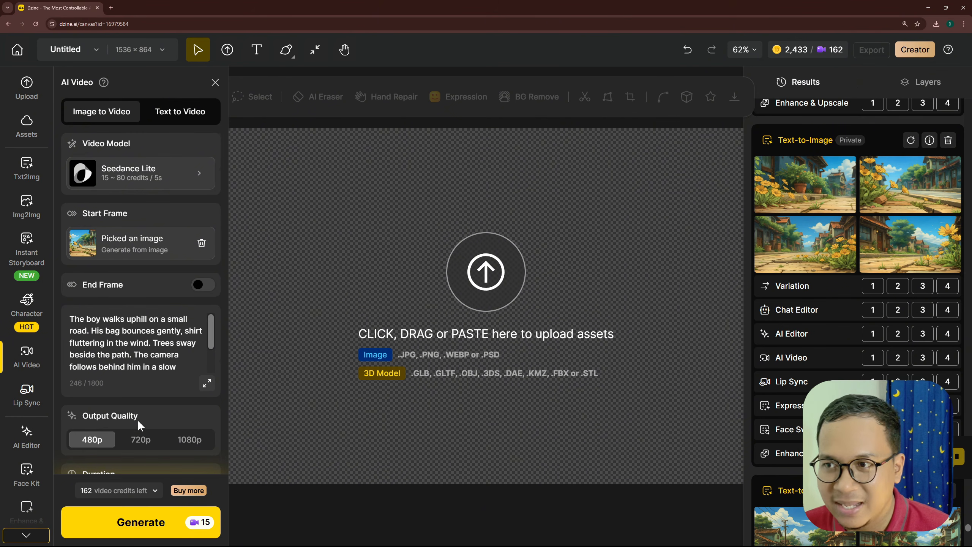
scroll(139, 416, down, 1)
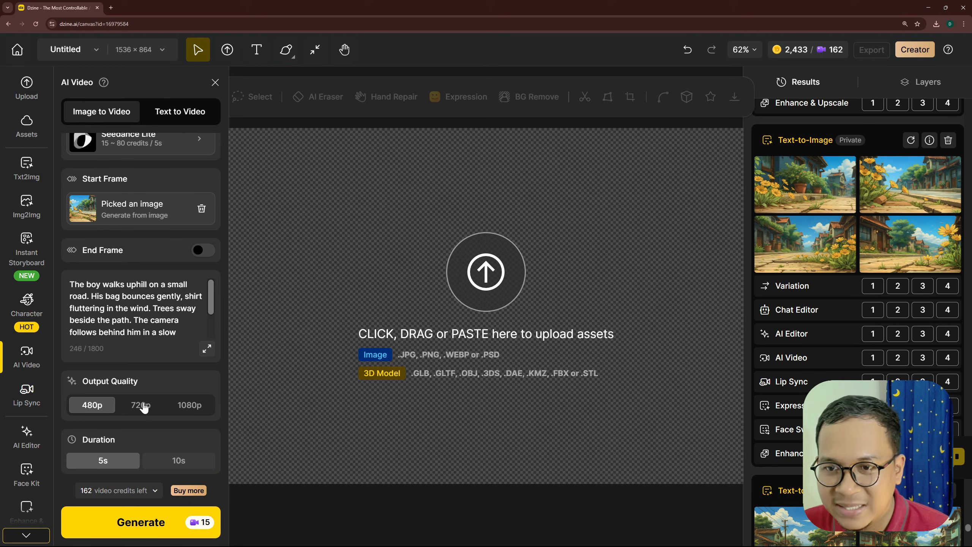
click(188, 405)
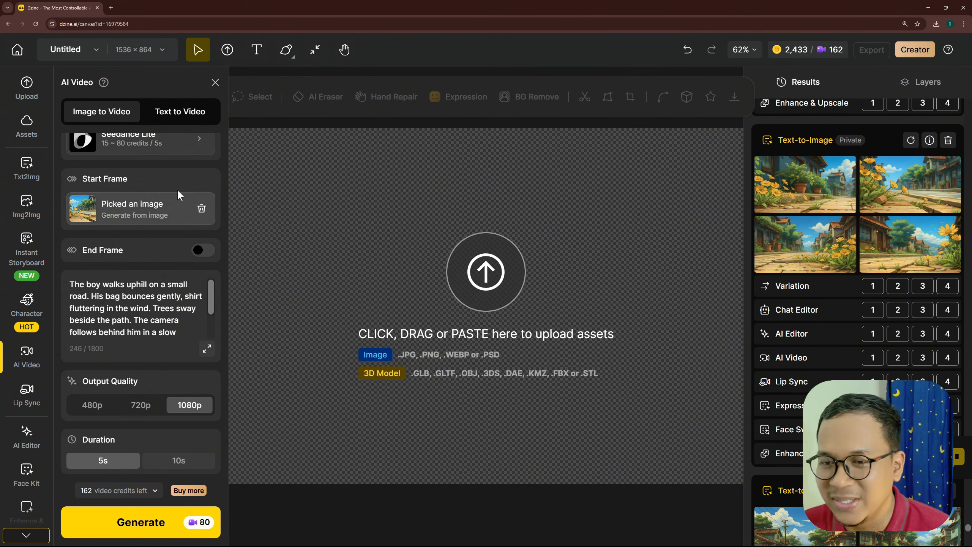
- Replace the video prompt with ChatGPT's Scene 3 "Bunga Pinggir Jalan" text and play the flower video
click(125, 321)
key(ctrl+a)
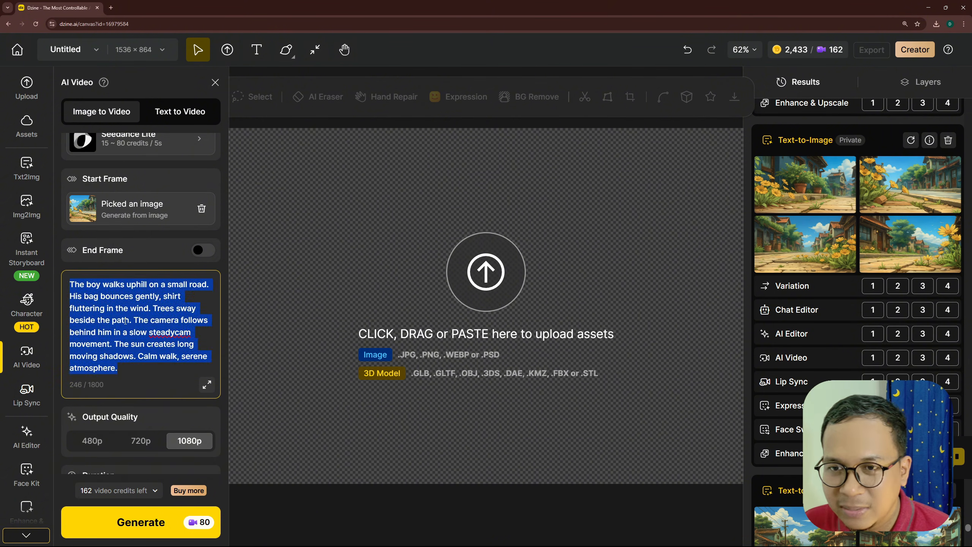
key(BackSpace)
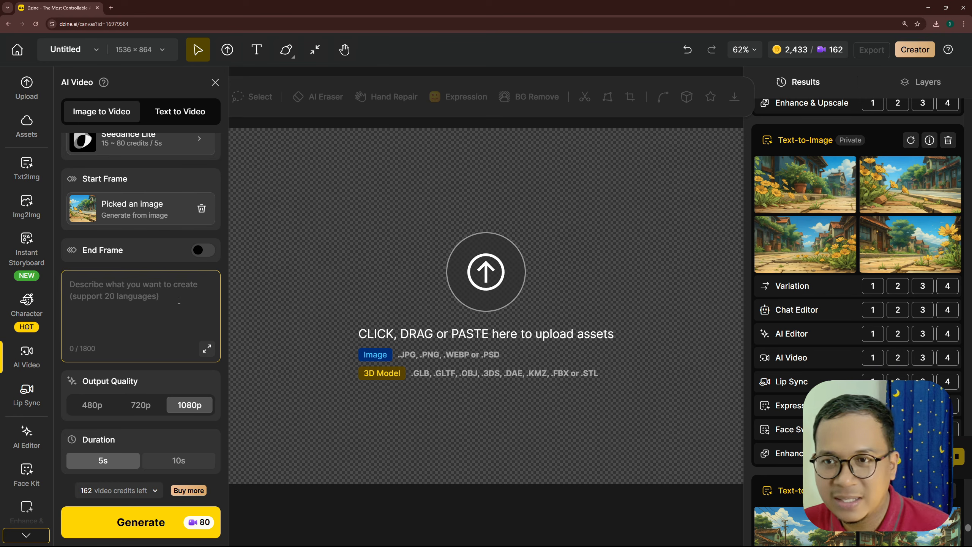
key(alt+Tab)
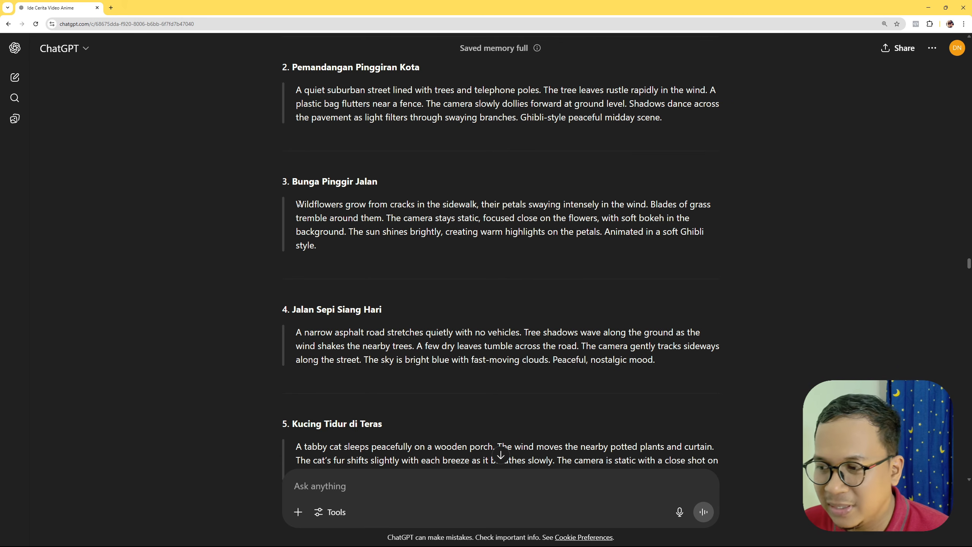
drag(296, 203, 323, 251)
key(ctrl+c)
key(alt+Tab)
key(ctrl+v)
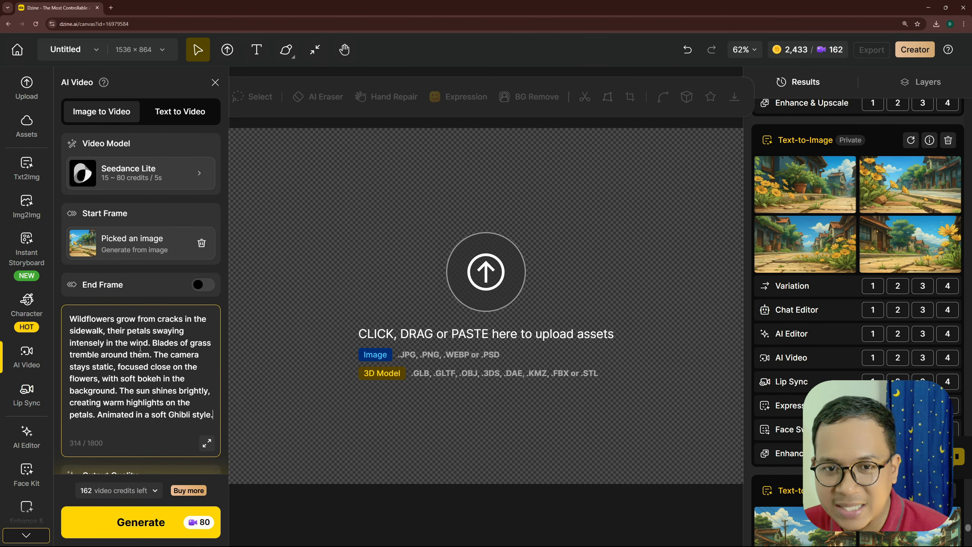
scroll(106, 340, down, 2)
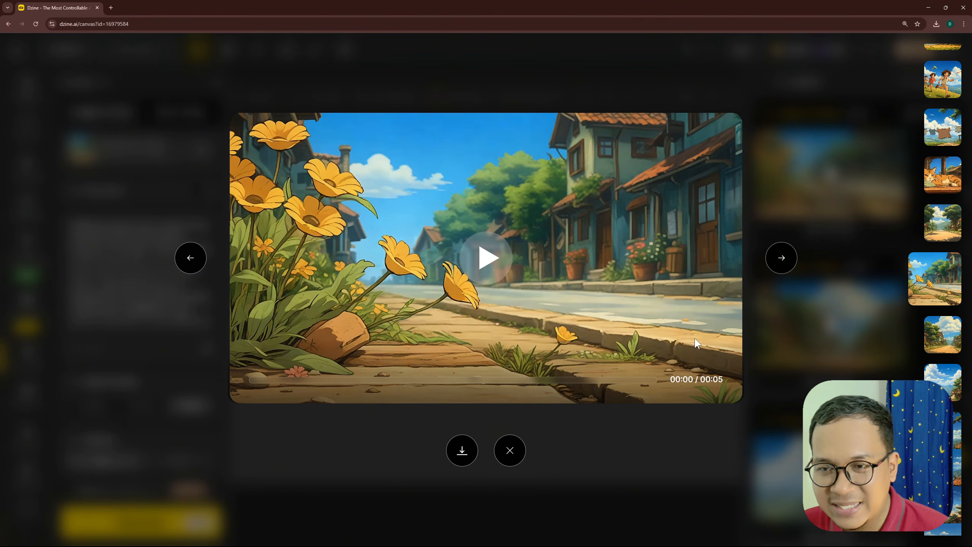
click(485, 264)
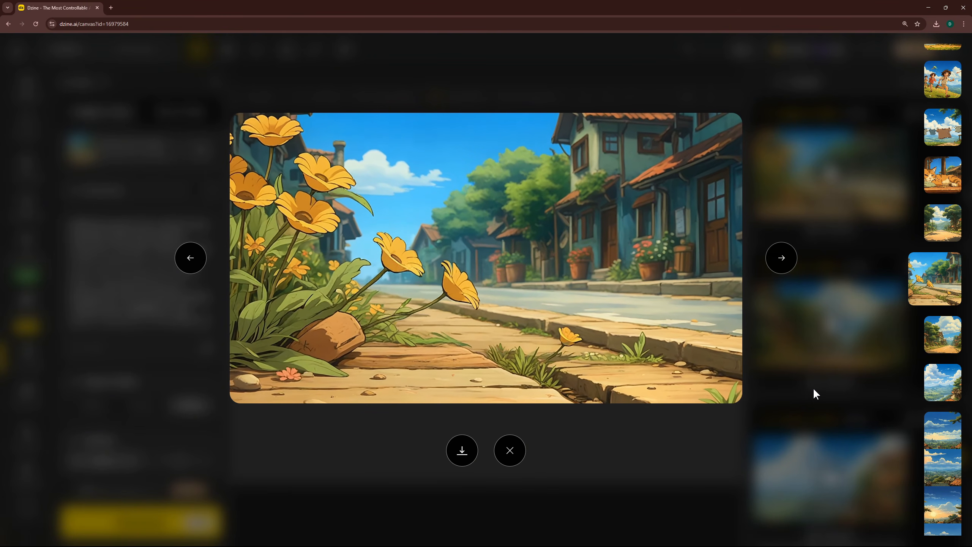
click(813, 388)
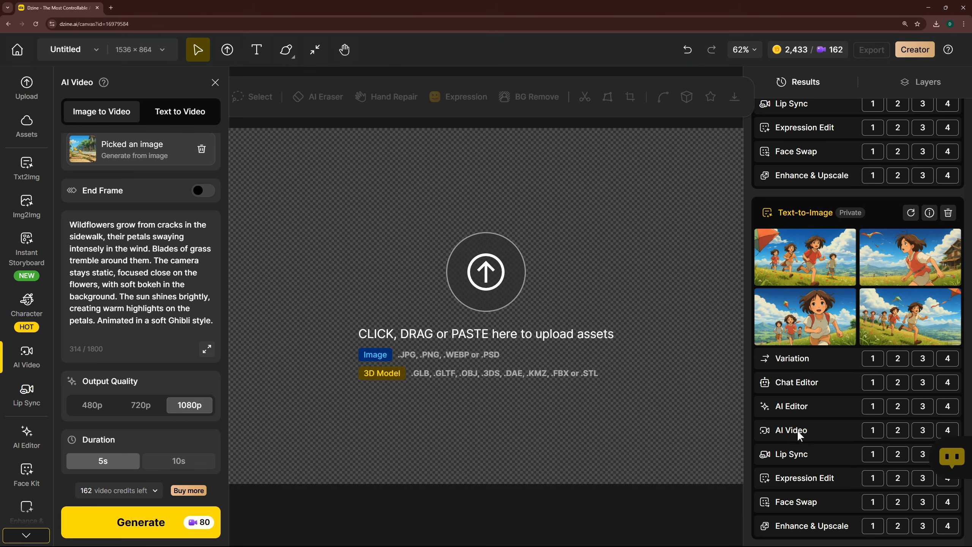
- Send the fourth image of the children running in the grassy field to AI Video as the start frame
scroll(794, 398, down, 1)
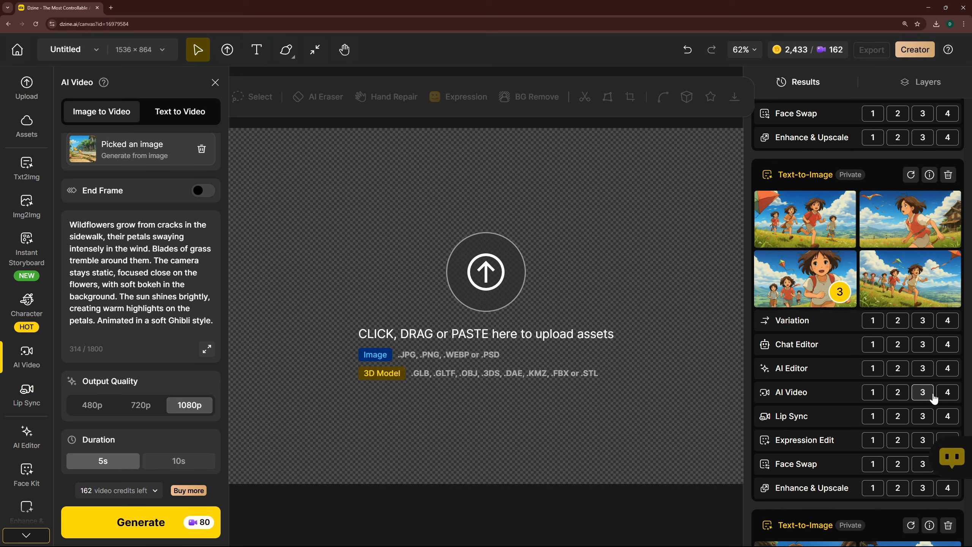
click(949, 393)
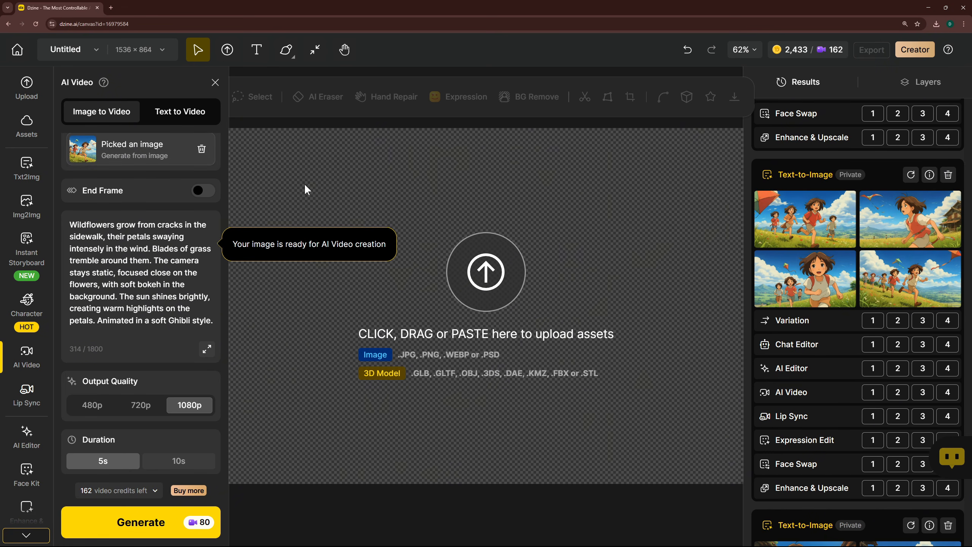
scroll(145, 188, up, 3)
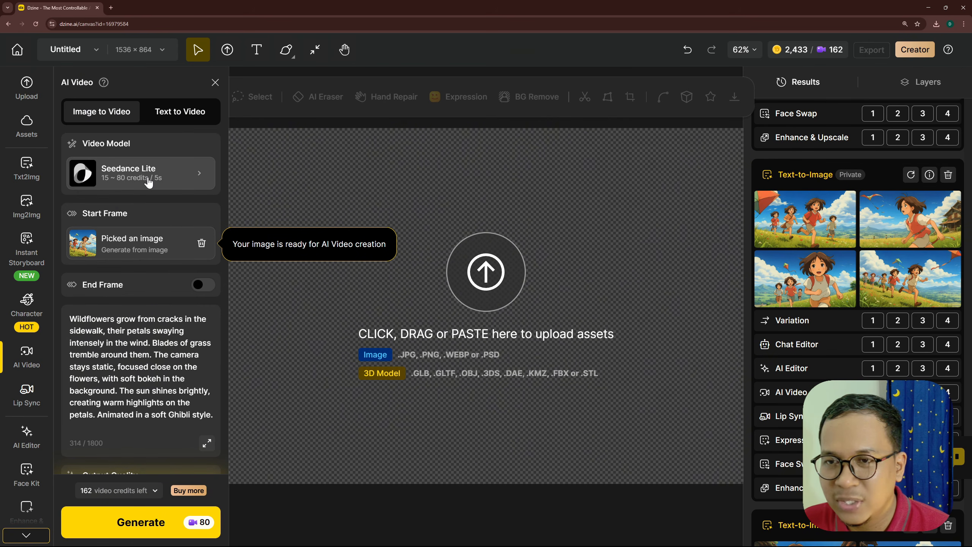
- Replace the video prompt with ChatGPT's text about a group of kids running with colorful kites, and review the 1080p settings
key(alt+Tab)
scroll(469, 301, down, 4)
drag(294, 221, 574, 251)
key(alt+Tab)
click(141, 348)
key(ctrl+a)
key(BackSpace)
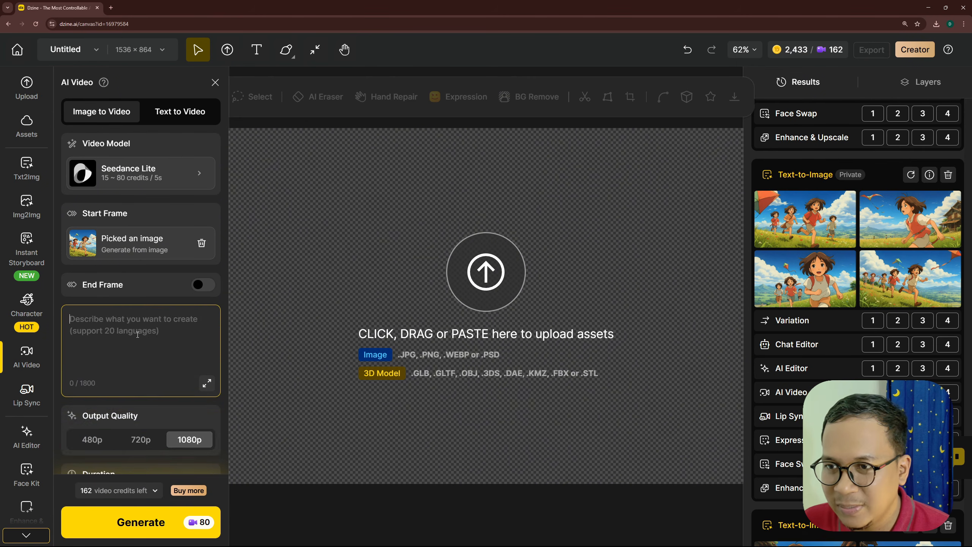
key(ctrl+v)
drag(110, 319, 165, 320)
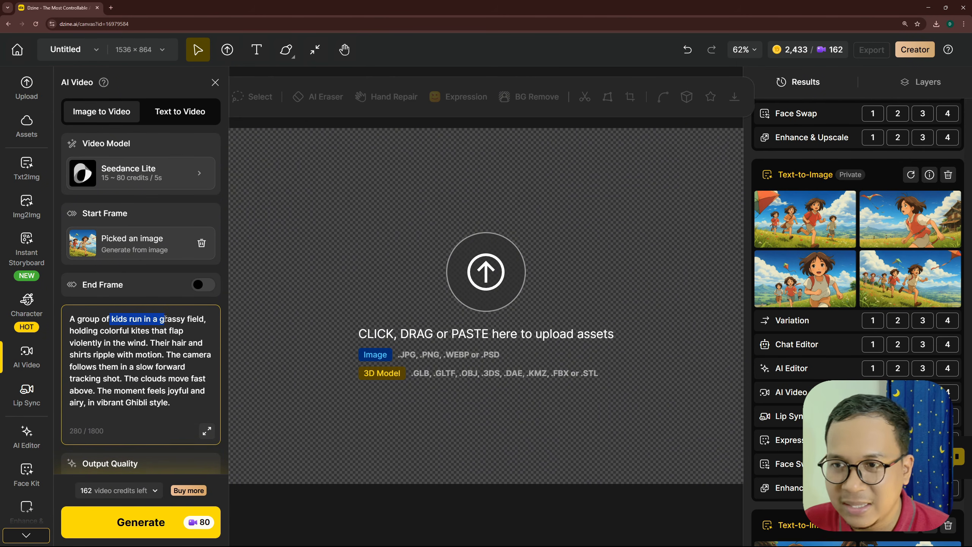
click(168, 331)
scroll(184, 342, down, 2)
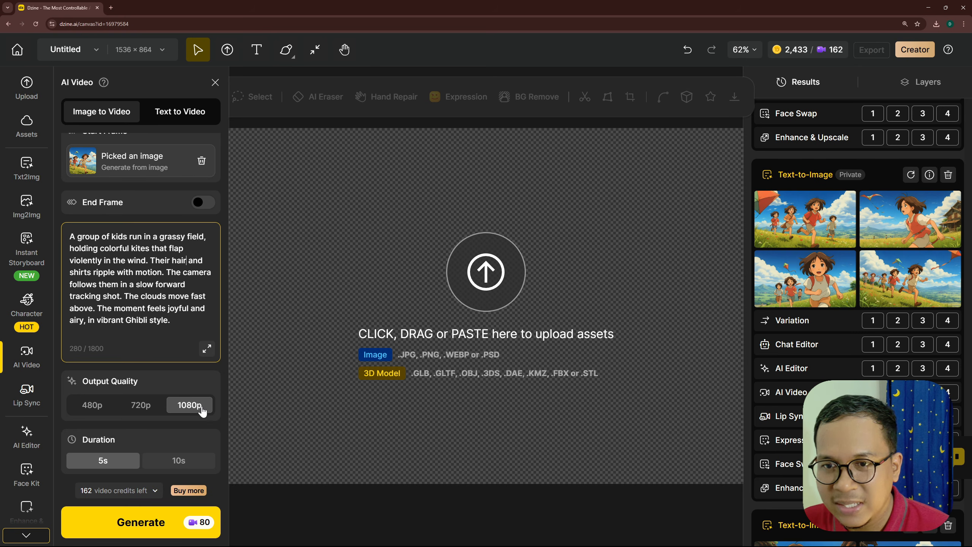
scroll(167, 273, up, 2)
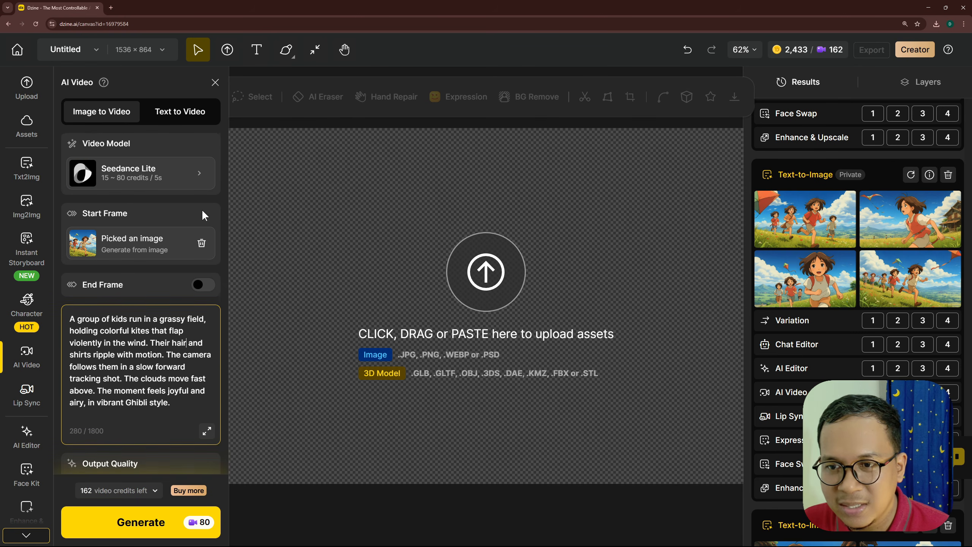
scroll(187, 262, down, 2)
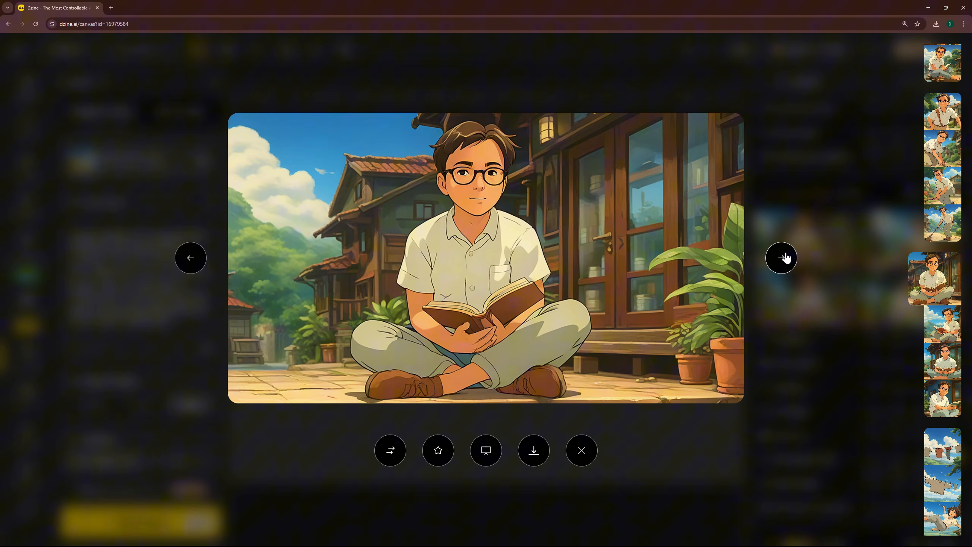
- Compare the large previews of the boy with glasses reading a book on the porch
click(784, 258)
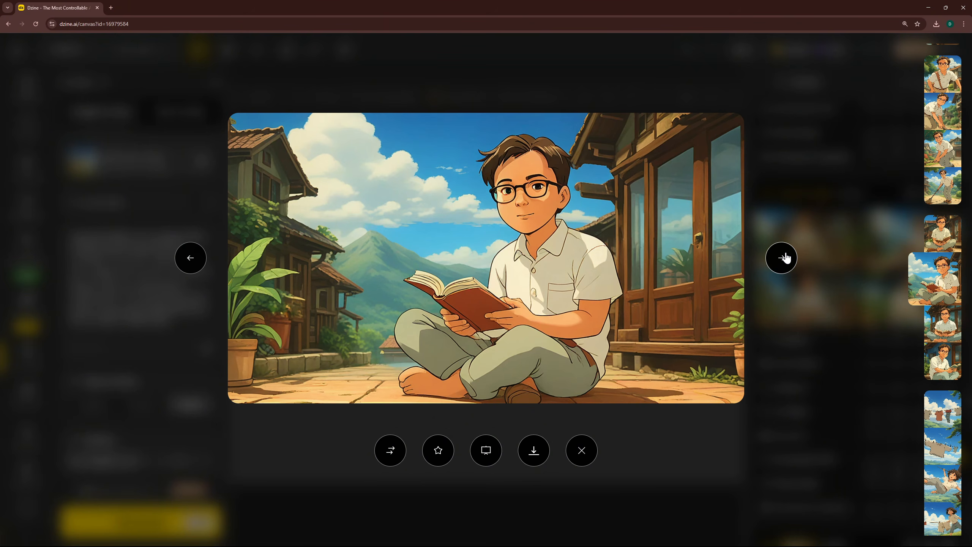
click(784, 258)
click(783, 258)
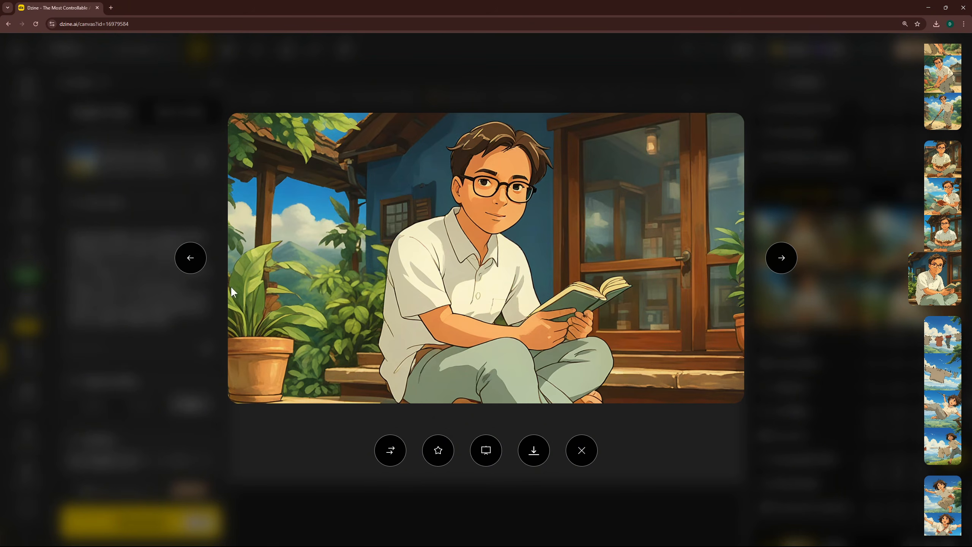
click(188, 259)
click(188, 260)
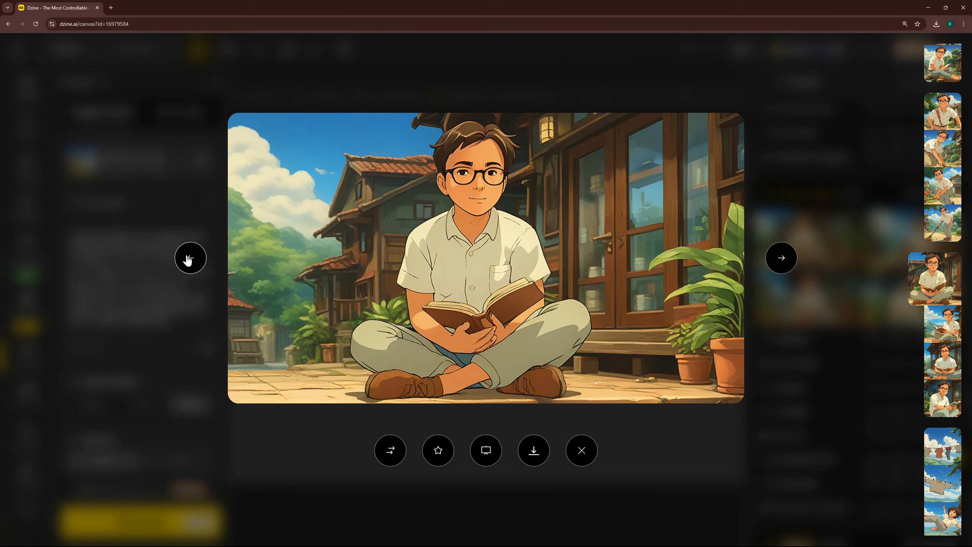
click(787, 263)
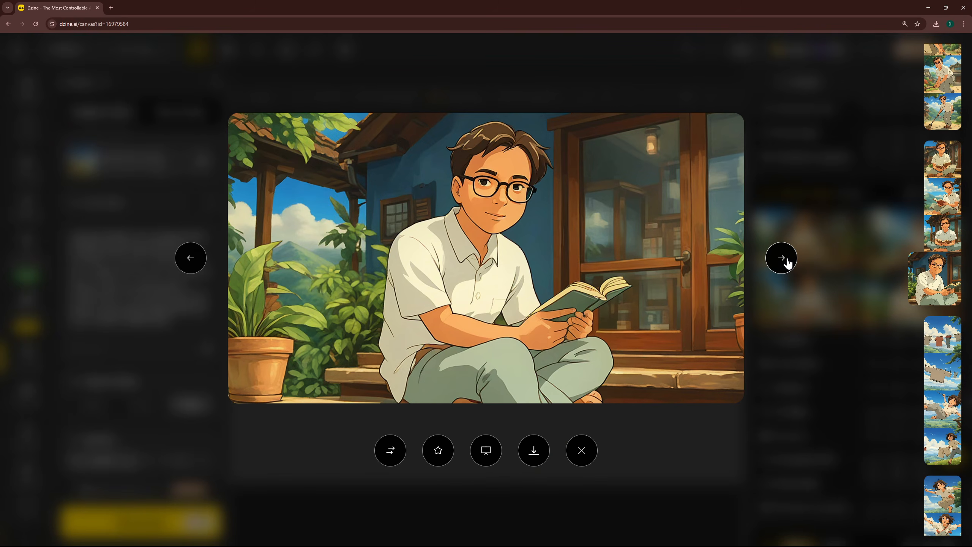
click(852, 185)
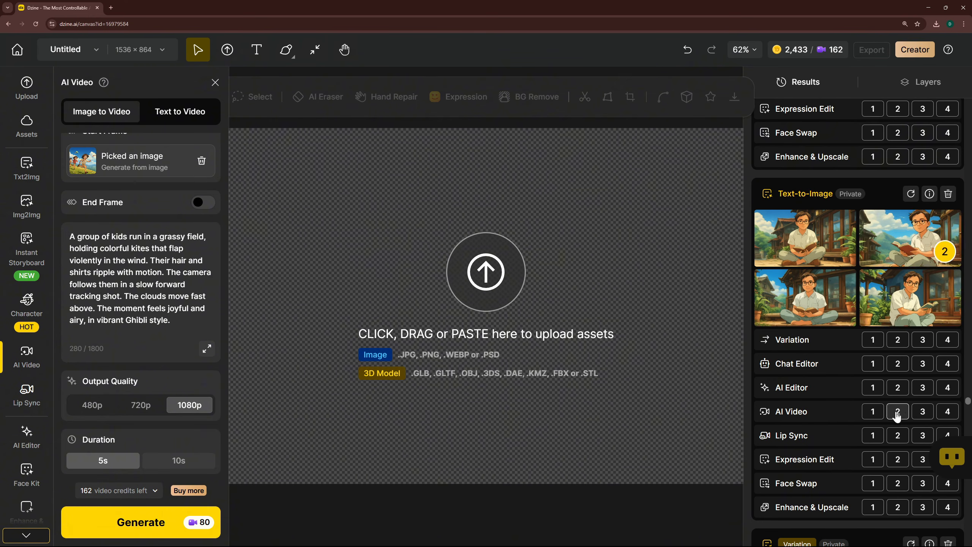
- Send the second image of the reading boy to AI Video and replace the prompt with ChatGPT's Scene 10 "Membaca di Teras" text
click(897, 411)
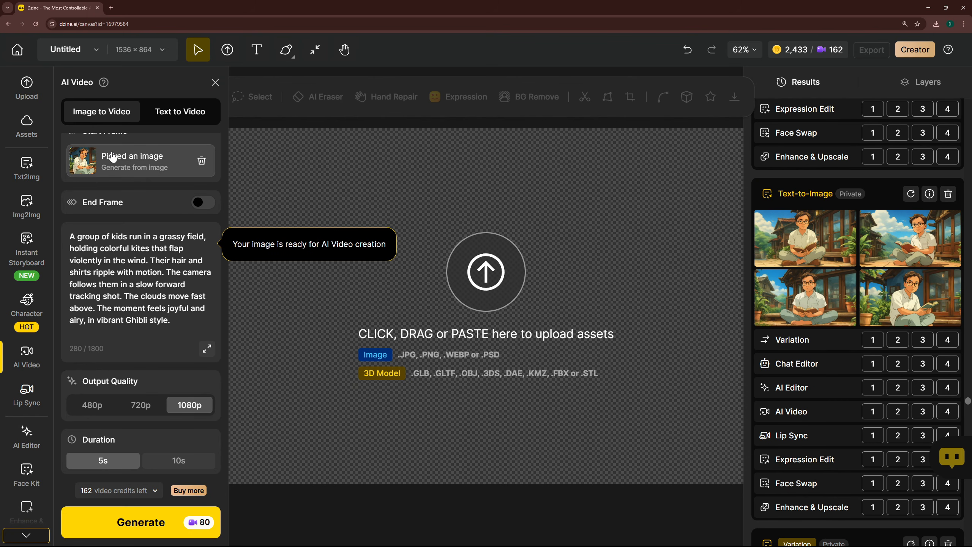
key(alt+Tab)
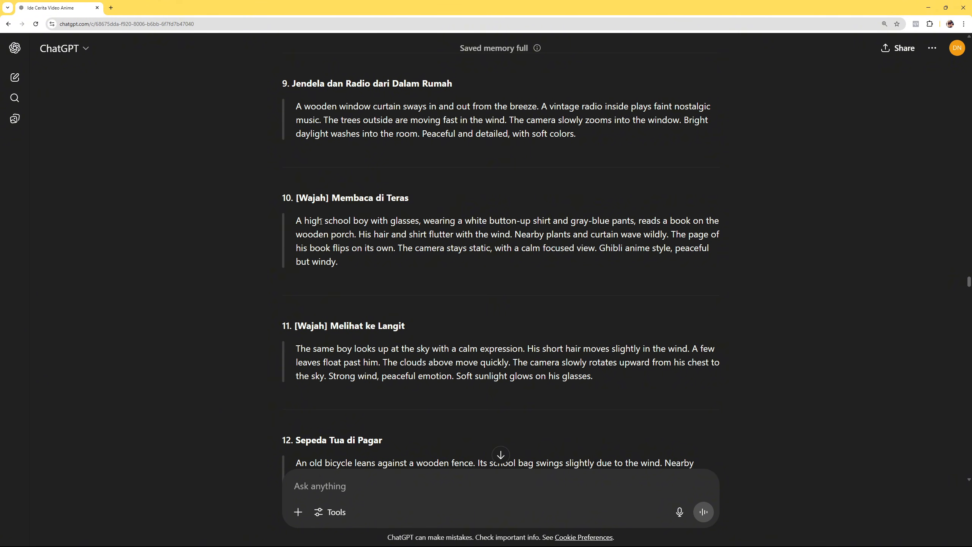
drag(296, 221, 345, 260)
key(ctrl+c)
key(alt+Tab)
triple_click(136, 248)
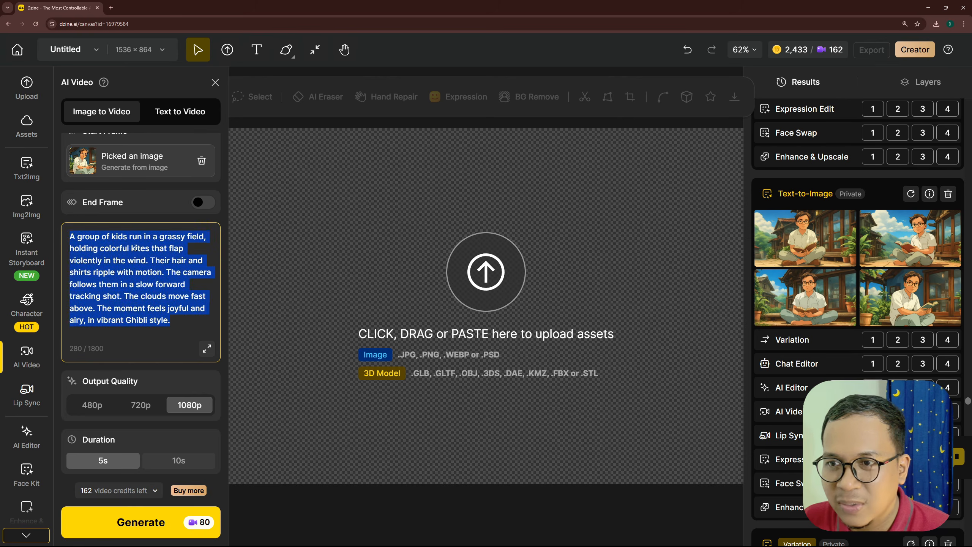
key(BackSpace)
key(ctrl+v)
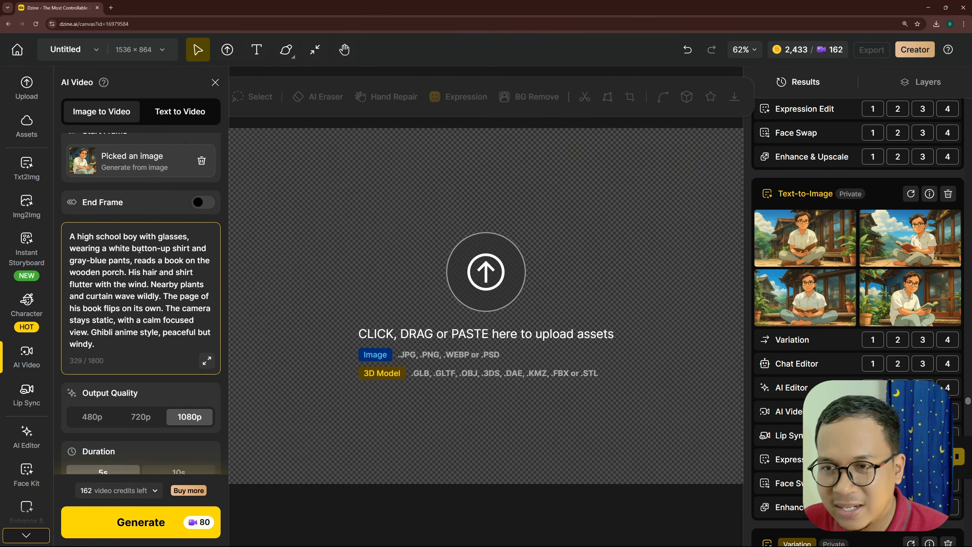
scroll(162, 174, up, 2)
scroll(182, 273, down, 2)
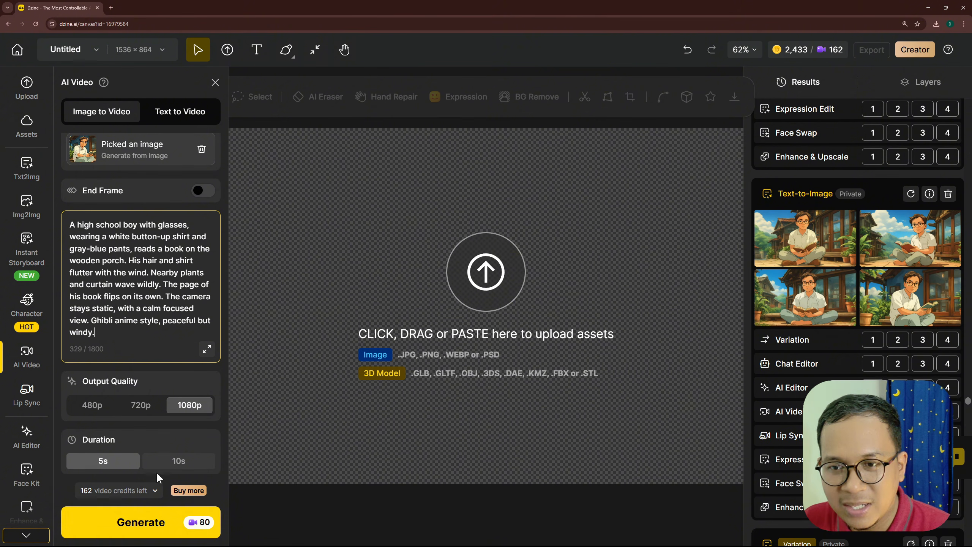
- Generate the 5-second 1080p video of the boy with glasses reading on the porch
click(177, 525)
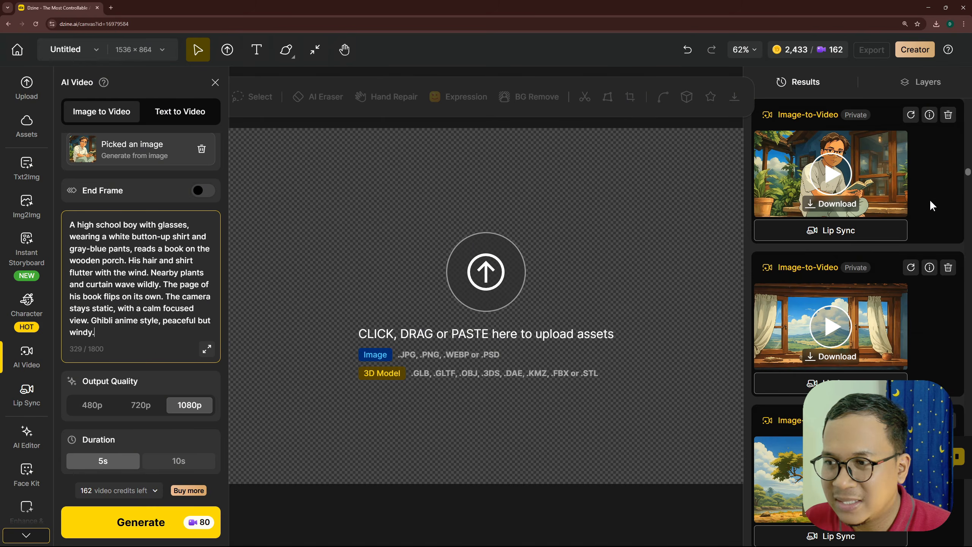
click(846, 175)
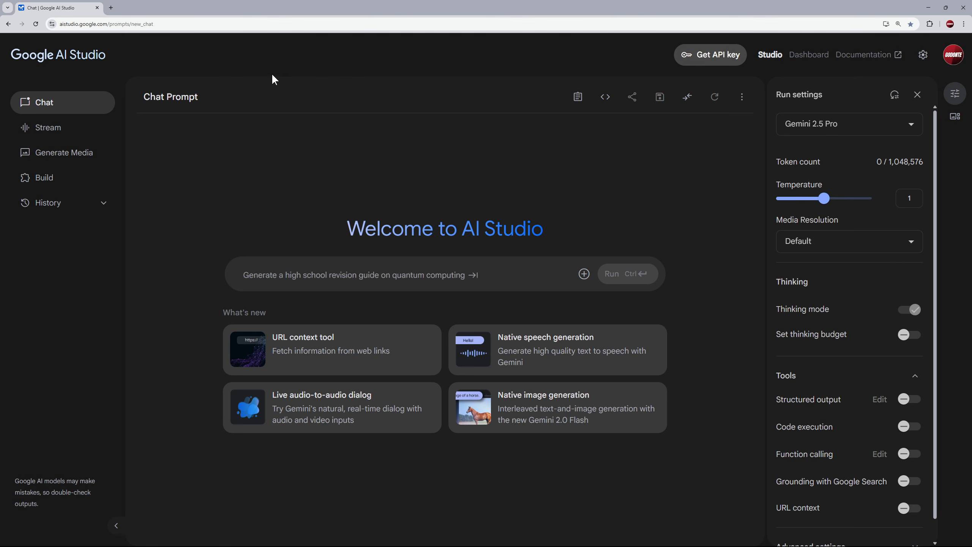
- Switch to Google AI Studio and open Gemini speech generation from Generate Media in single-speaker audio mode
click(107, 21)
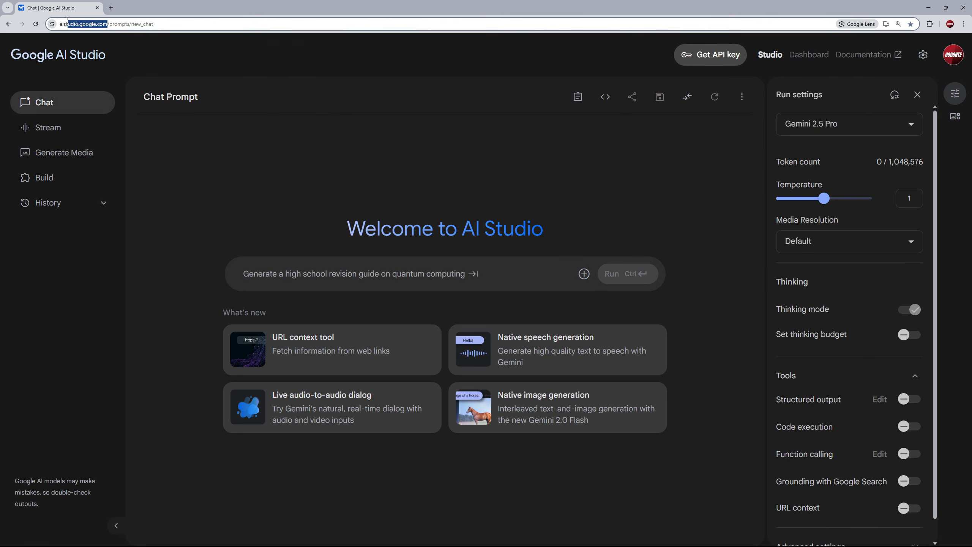
click(270, 48)
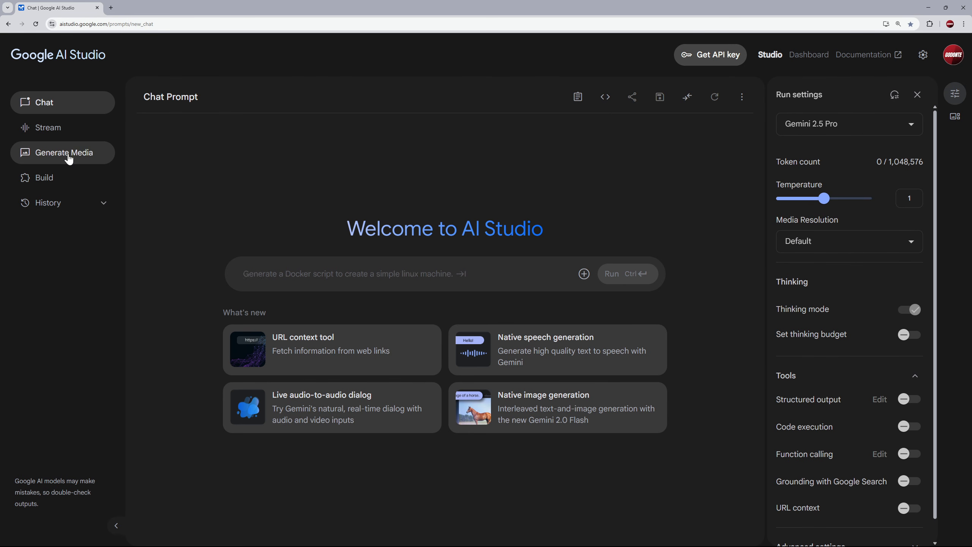
click(105, 156)
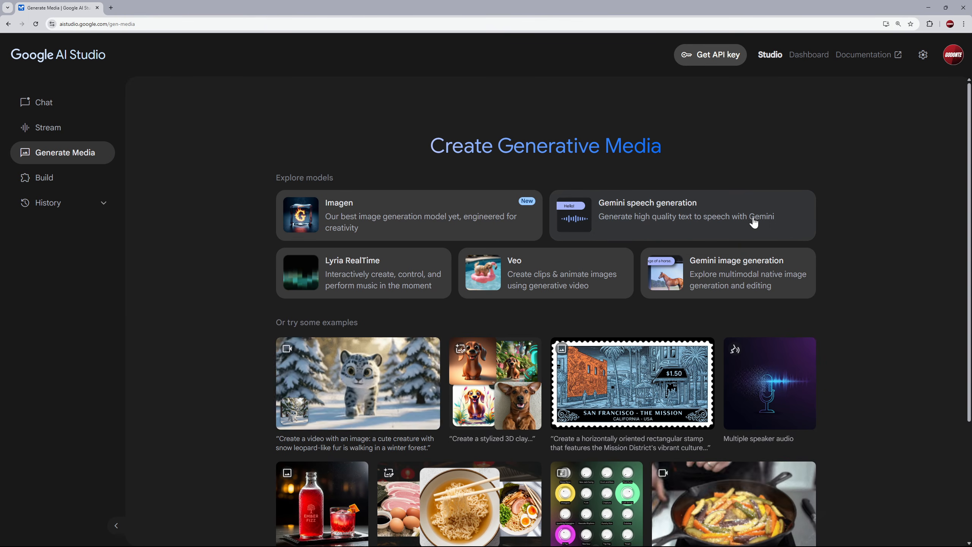
click(777, 212)
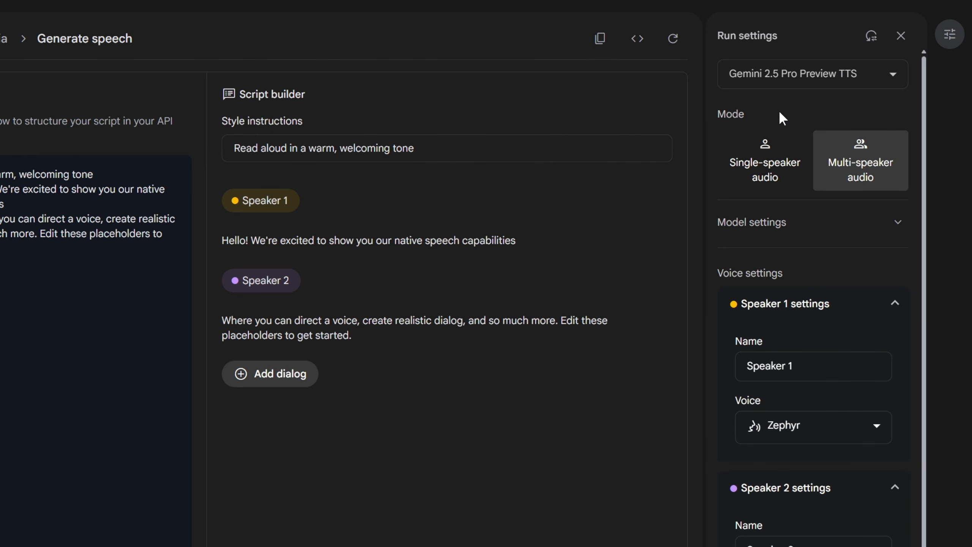
click(781, 173)
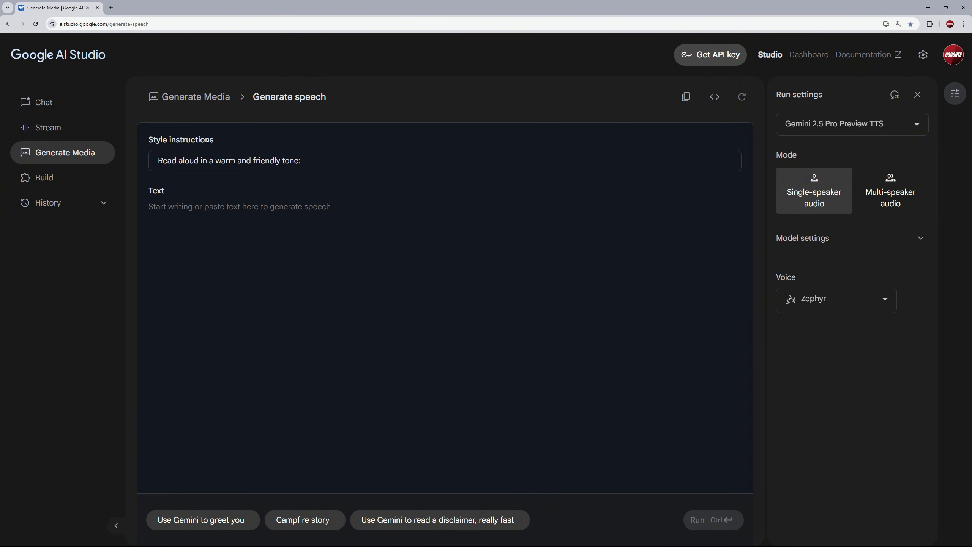
- Examine the default style instructions and the empty text area of the speech generator
drag(308, 158, 137, 165)
click(209, 161)
drag(315, 161, 156, 167)
click(207, 163)
drag(308, 161, 142, 163)
click(328, 161)
drag(219, 163, 237, 162)
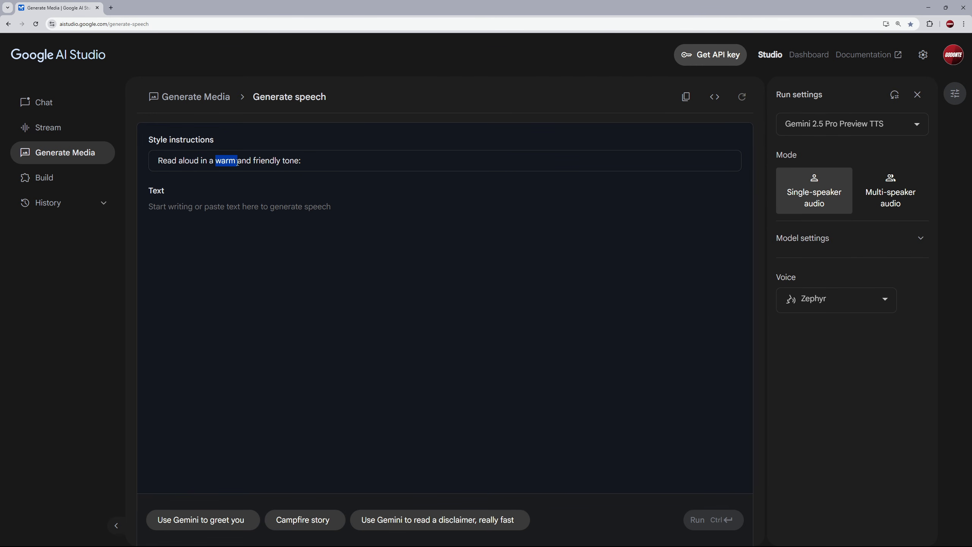
click(218, 165)
drag(217, 162, 284, 157)
click(239, 163)
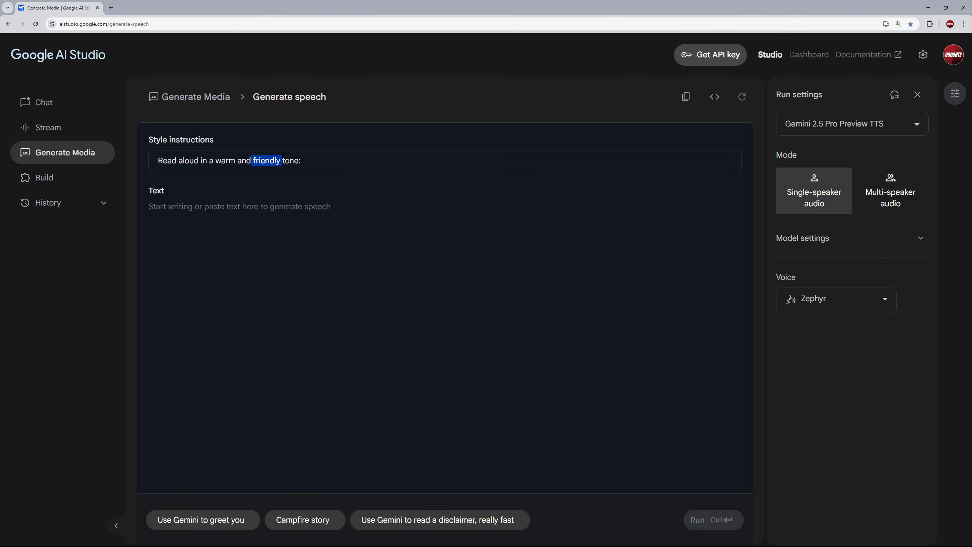
click(329, 161)
click(204, 206)
drag(301, 227, 477, 248)
key(ctrl+c)
- Replace the style instructions with "Nada: lembut, penuh perenungan, sedikit napas panjang sebelum kalimat" and "Ritme: lambat, seperti berbicara sendiri" on consecutive lines
drag(344, 161, 137, 161)
key(BackSpace)
key(ctrl+v)
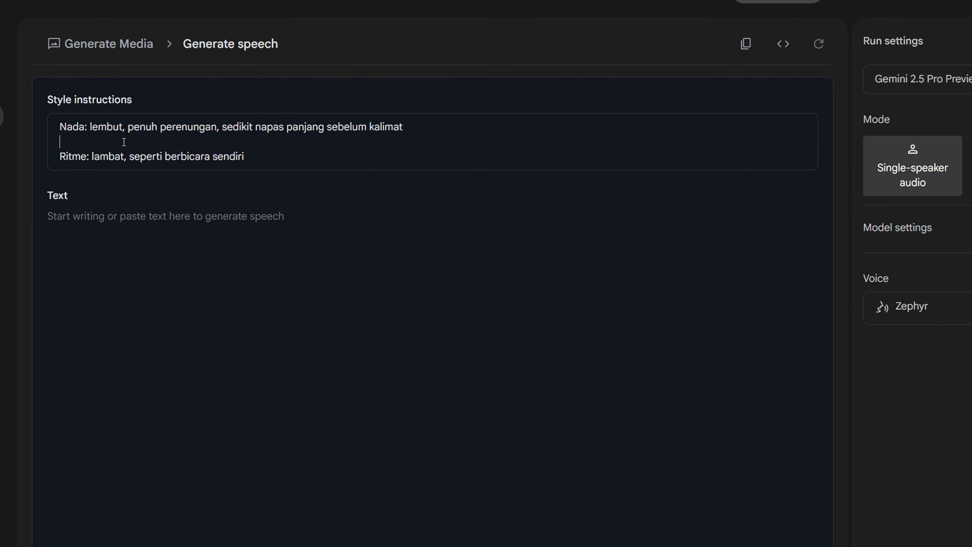
key(BackSpace)
click(305, 143)
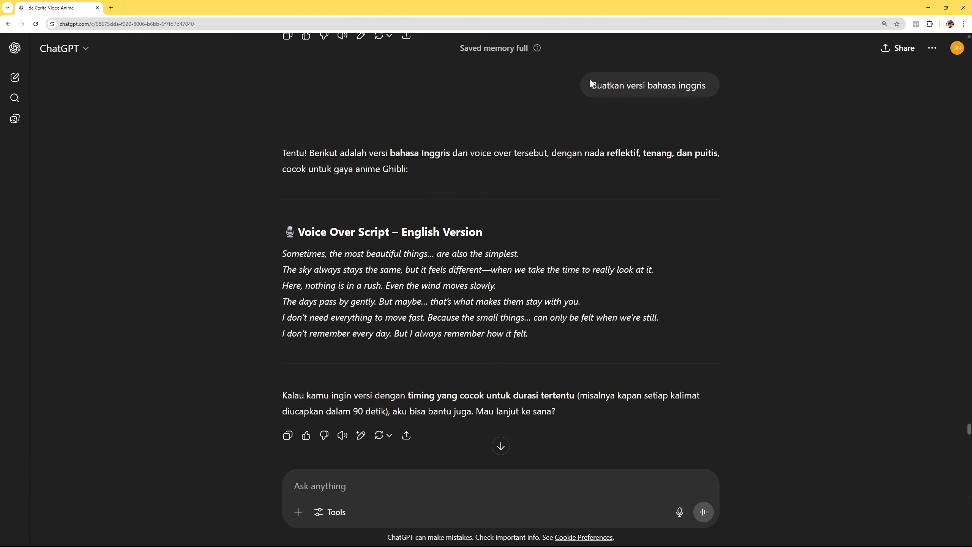
- Copy the six-line English voice-over script from ChatGPT into the speech text in Google AI Studio
drag(281, 254, 547, 337)
key(ctrl+c)
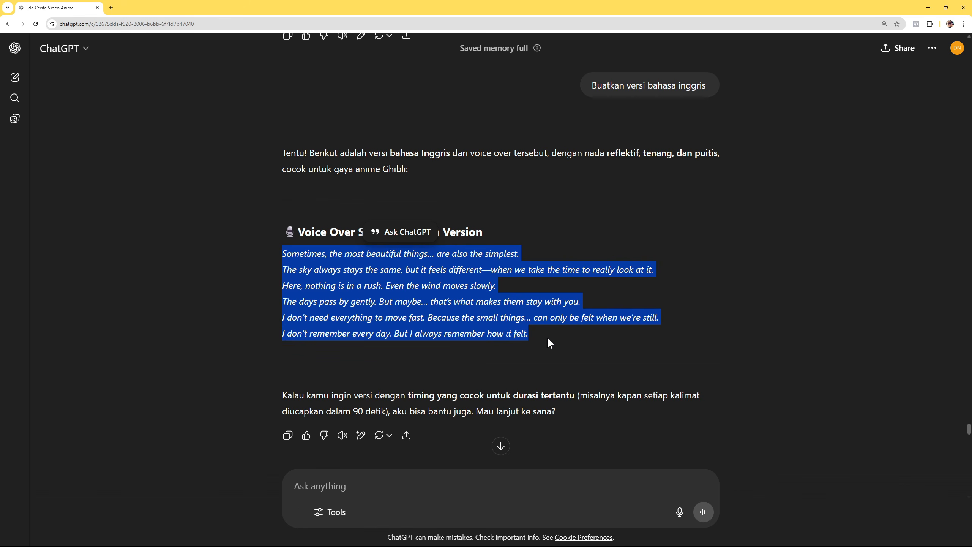
key(alt+Tab)
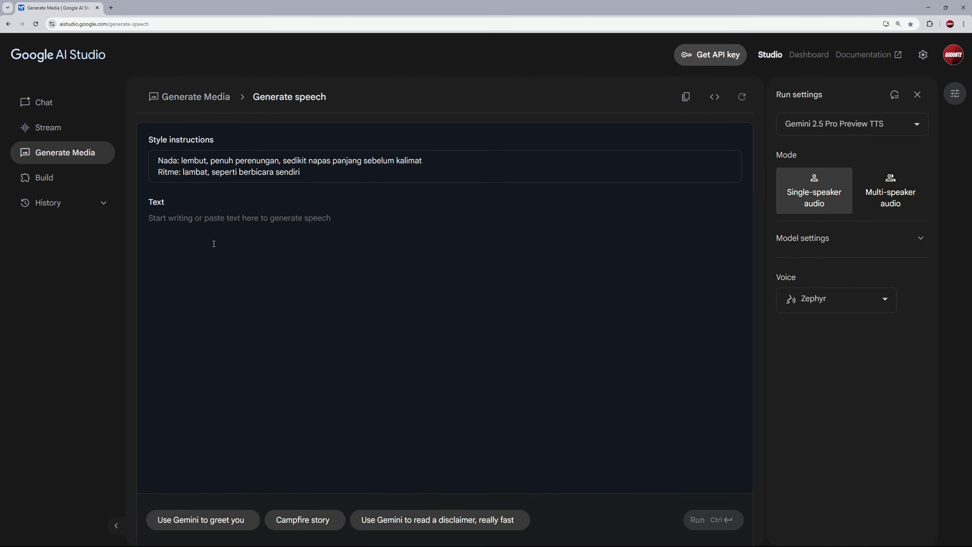
click(213, 243)
key(ctrl+v)
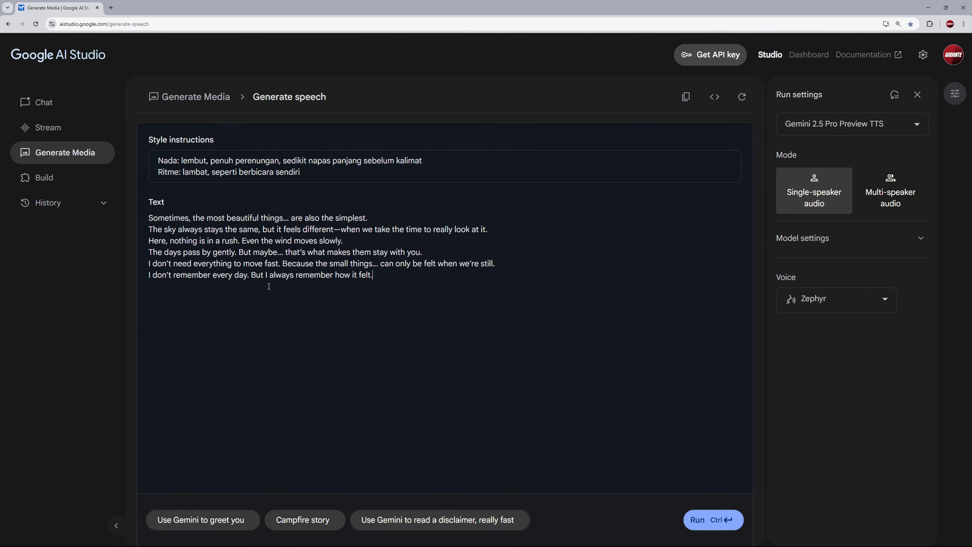
- Preview the Zephyr, Puck, Charon and Fenrir voices, and choose Fenrir as the speaker's voice
click(889, 306)
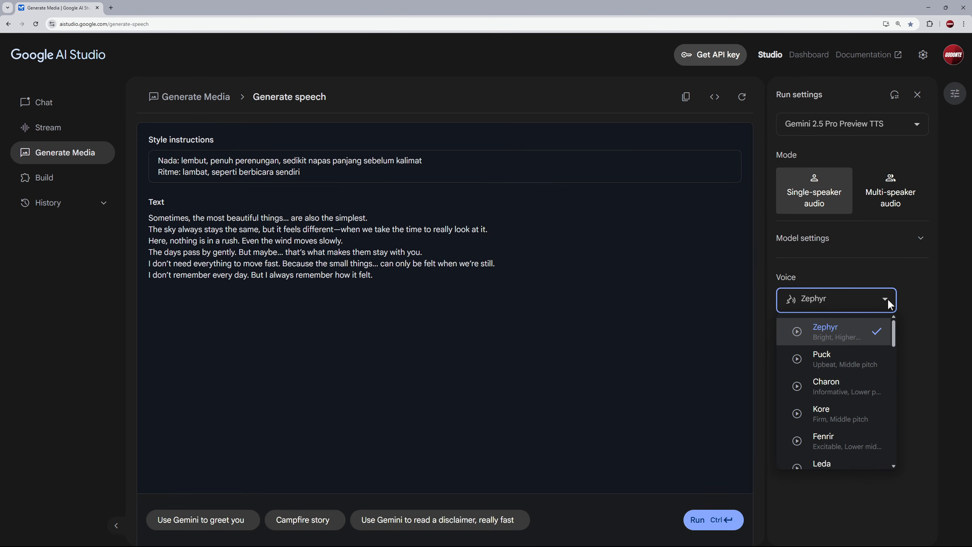
click(797, 332)
click(800, 363)
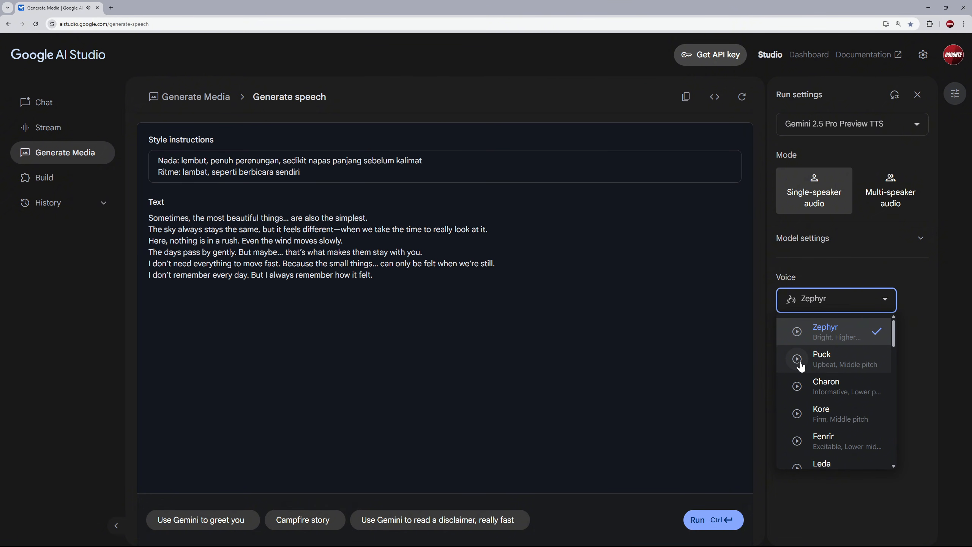
click(797, 387)
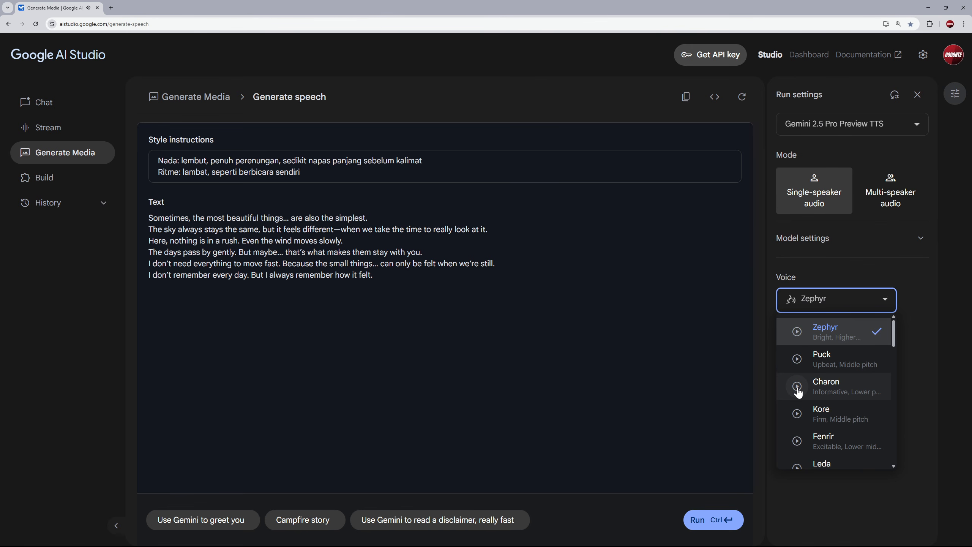
click(798, 442)
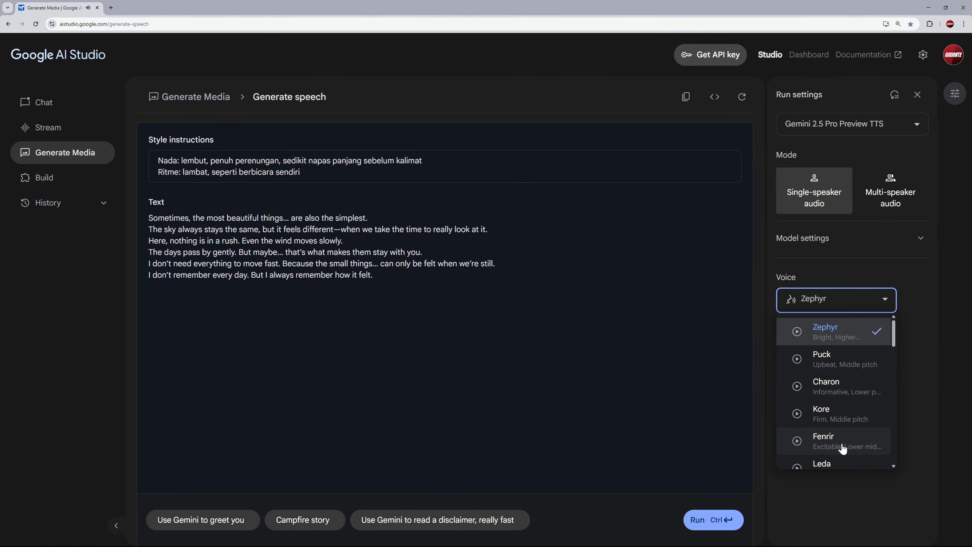
click(857, 440)
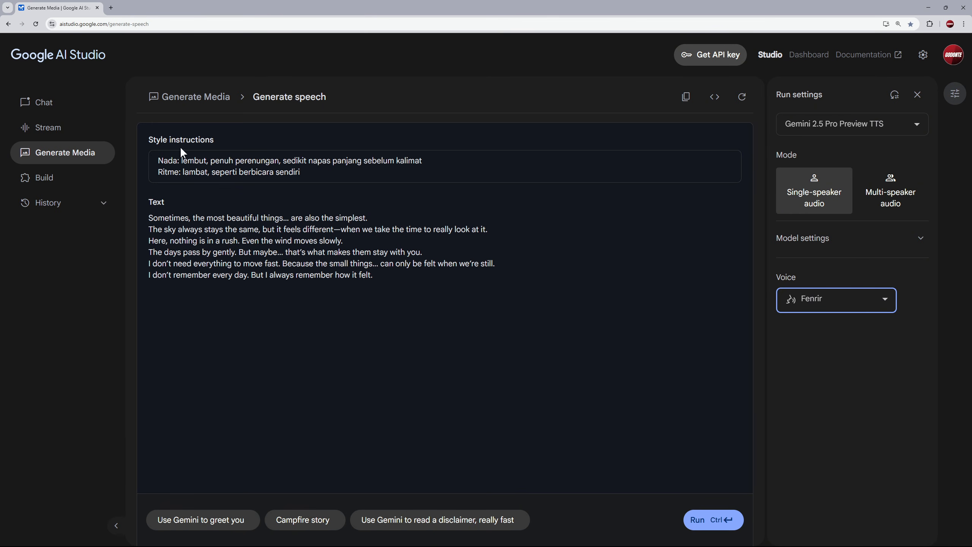
- Generate the voice-over audio and open the audio player's download options
click(709, 520)
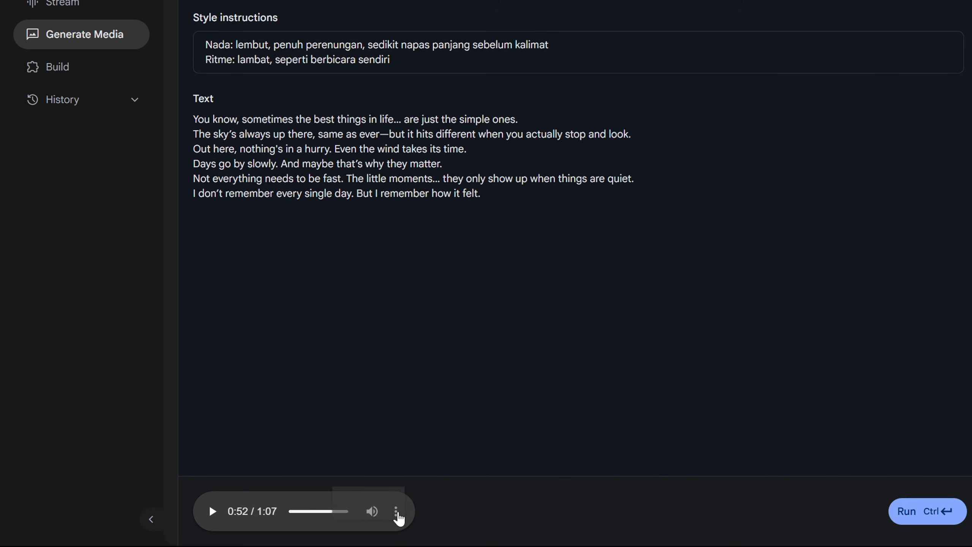
click(397, 513)
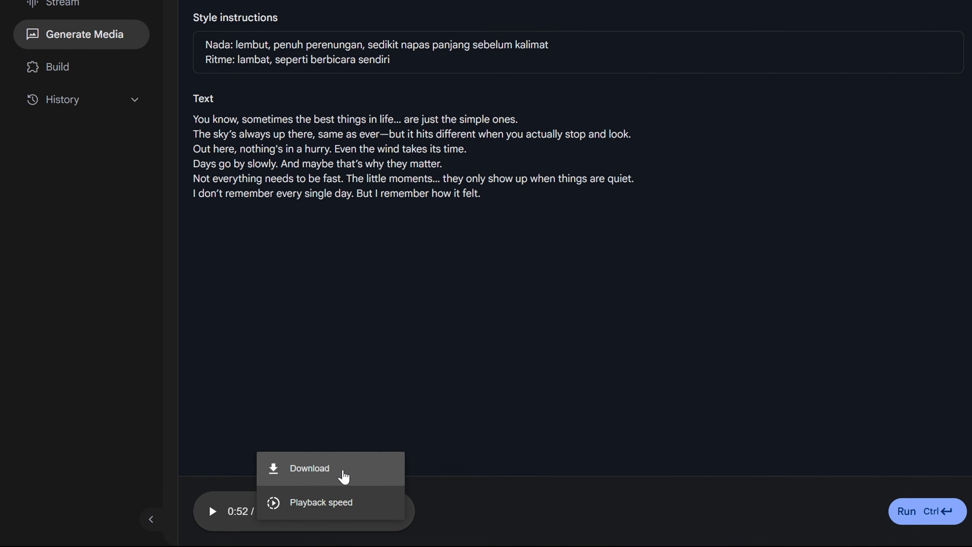